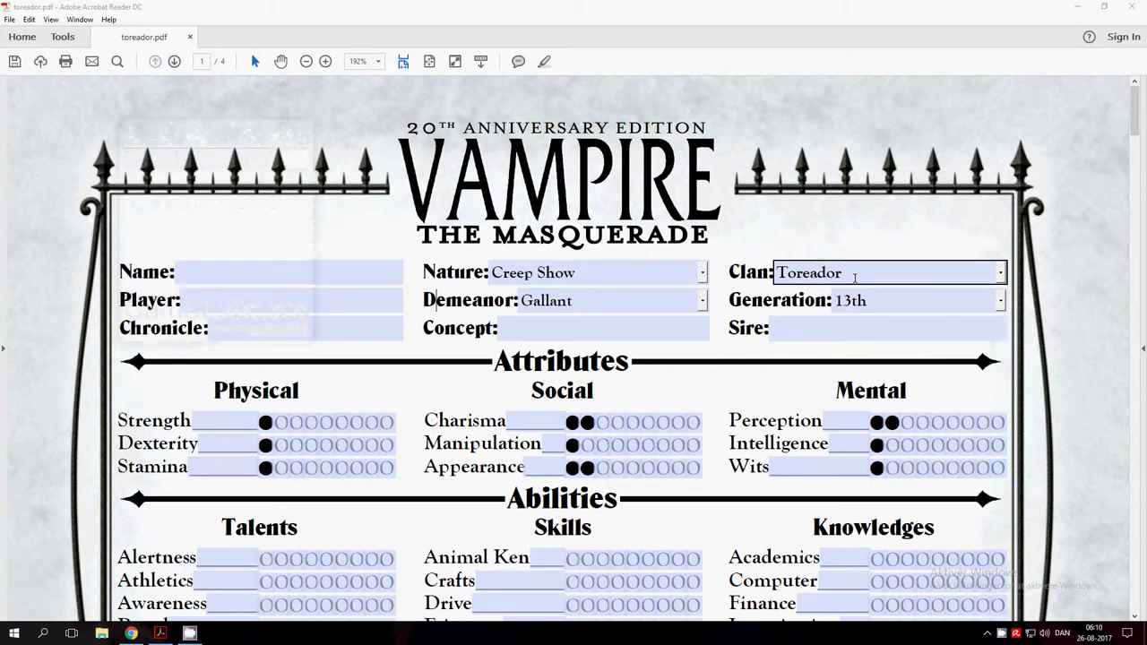
# - Review the sheet's Nature, Demeanor, Clan and Generation entries and the preset dots in Attributes, Abilities and Disciplines
pyautogui.click(617, 423)
pyautogui.scroll(-1, 534, 237)
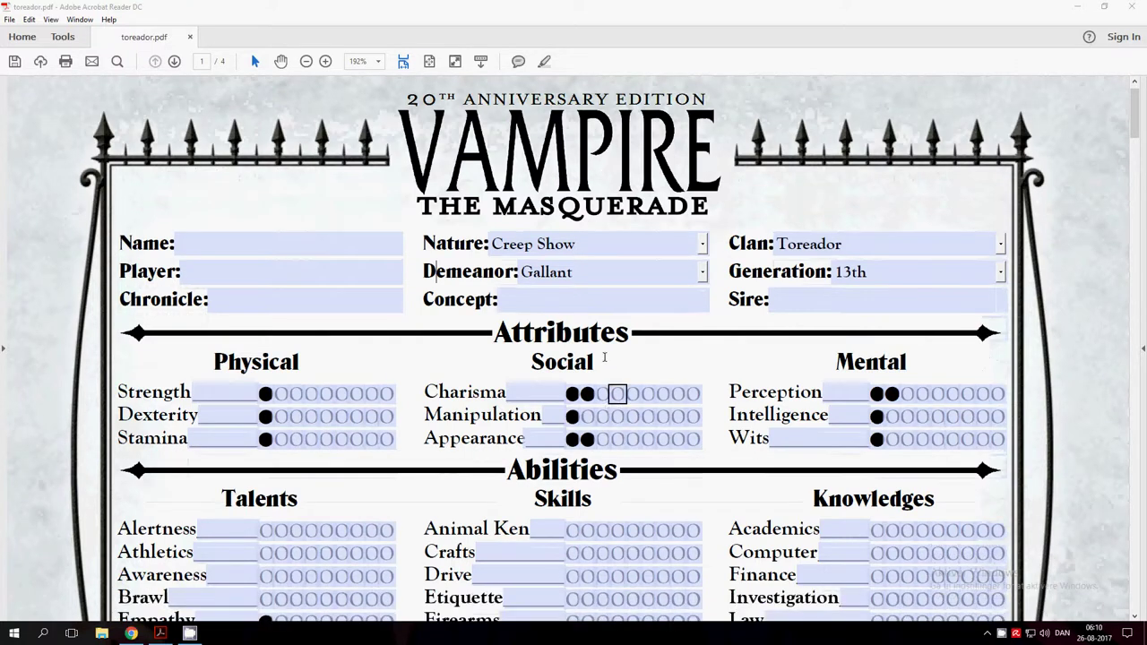
pyautogui.click(534, 238)
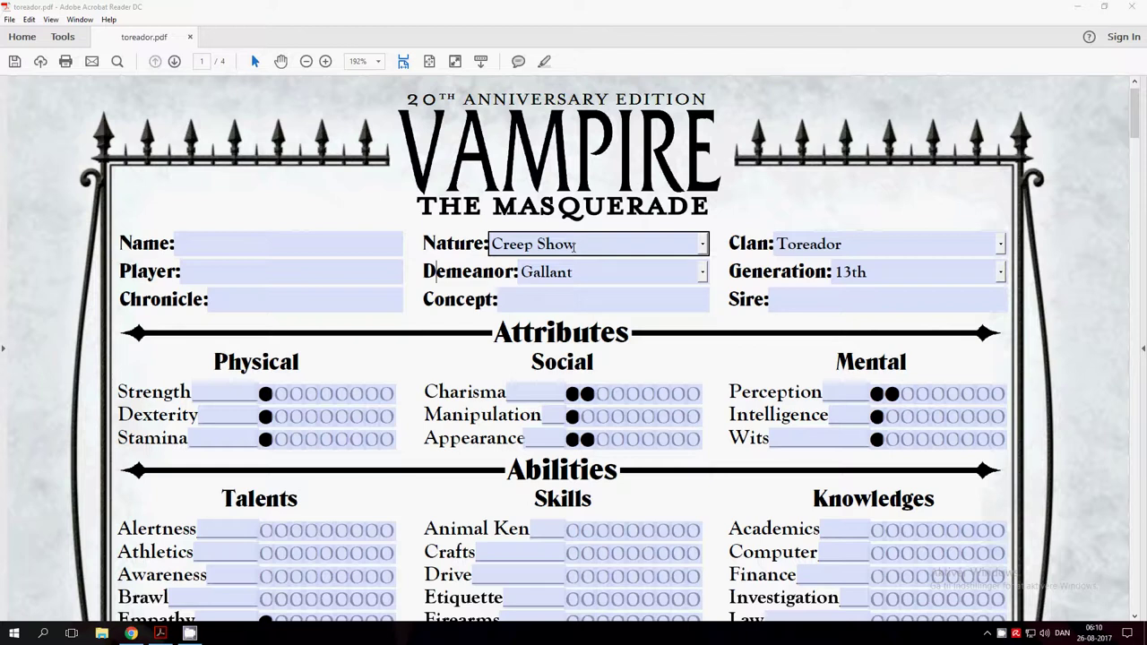
pyautogui.click(532, 274)
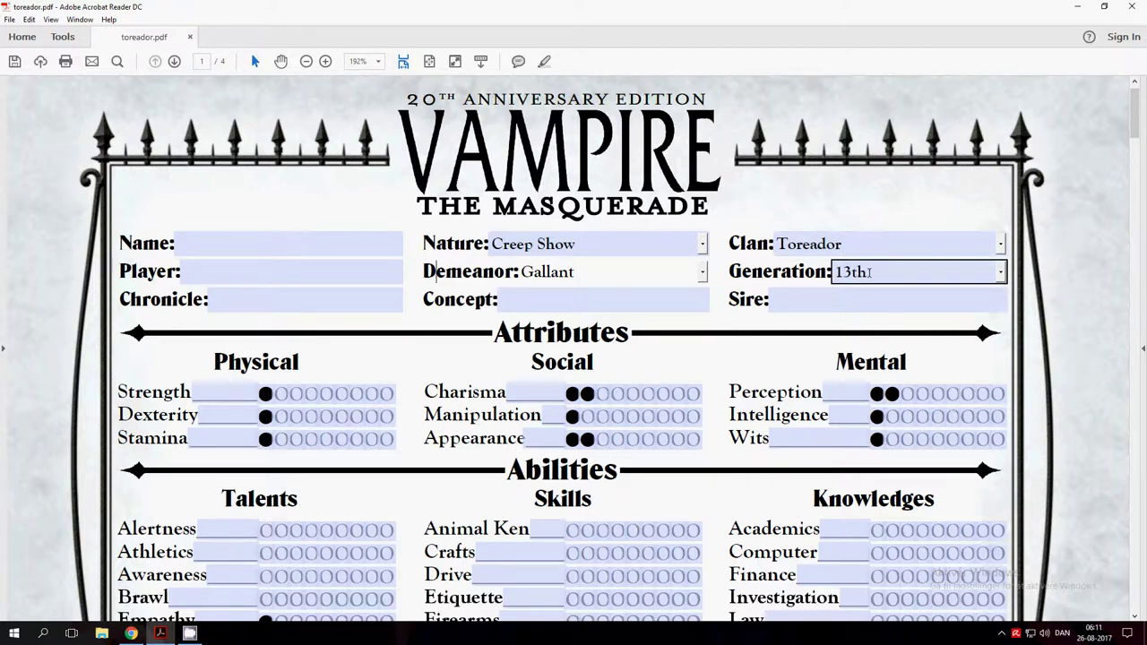
pyautogui.scroll(-5, 870, 275)
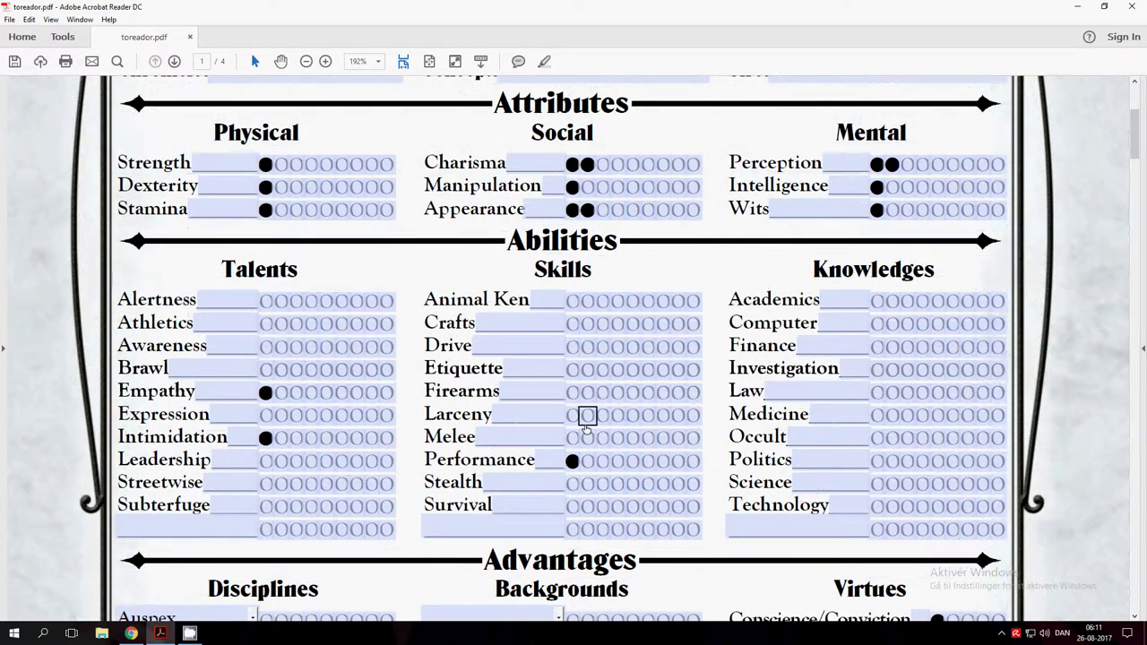
pyautogui.scroll(-2, 507, 440)
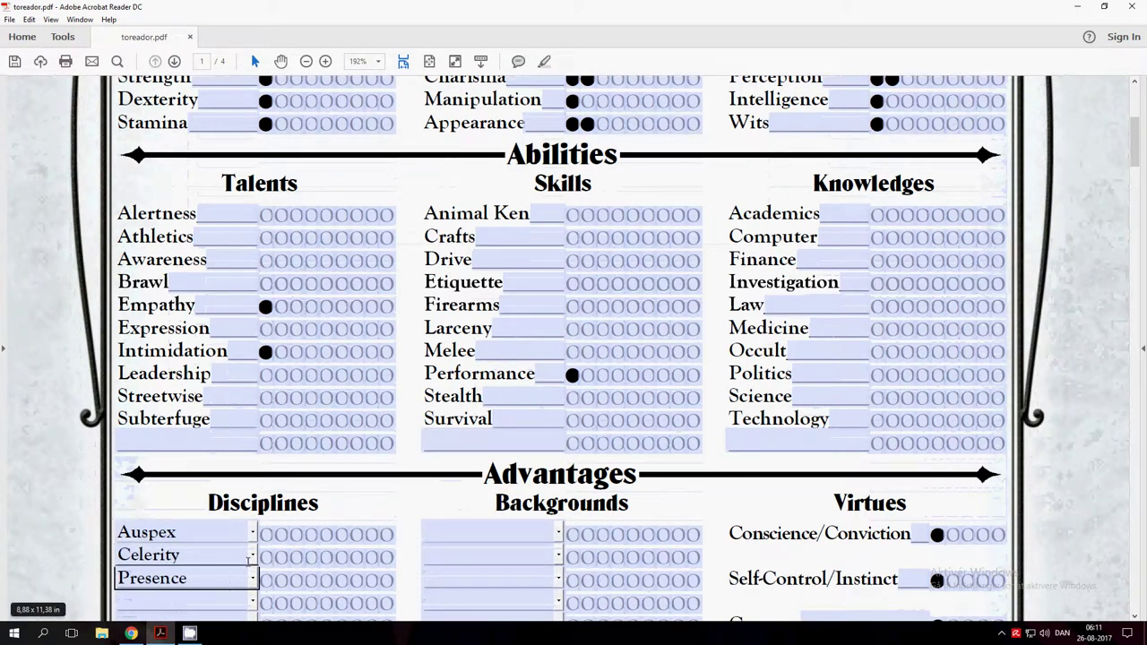
pyautogui.scroll(3, 269, 538)
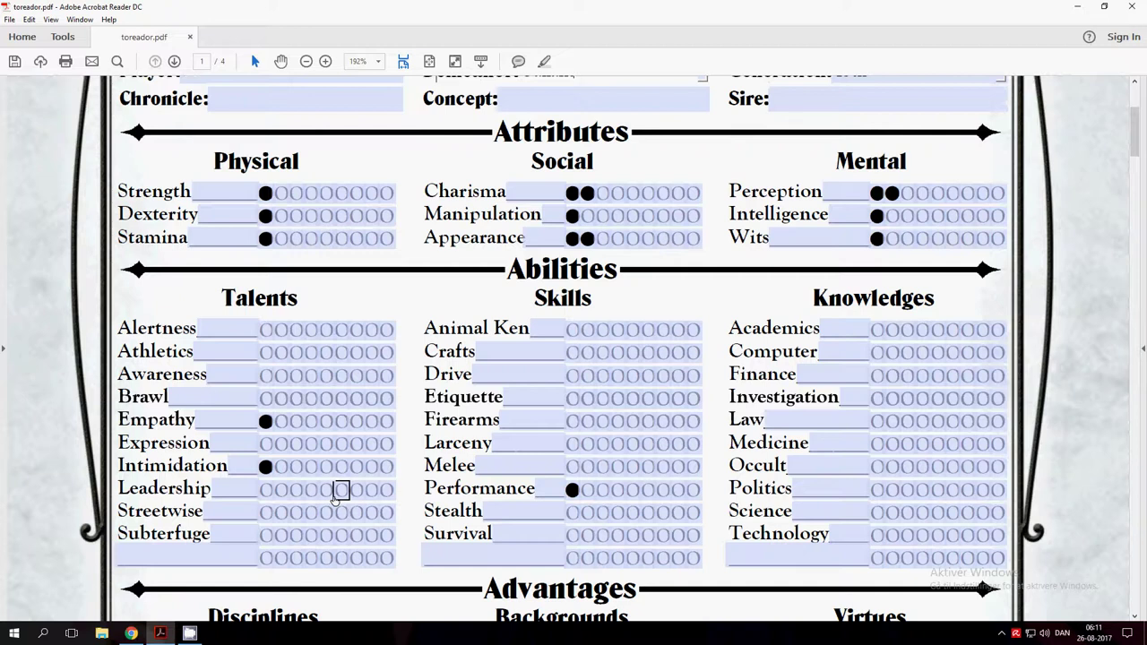
pyautogui.scroll(1, 341, 493)
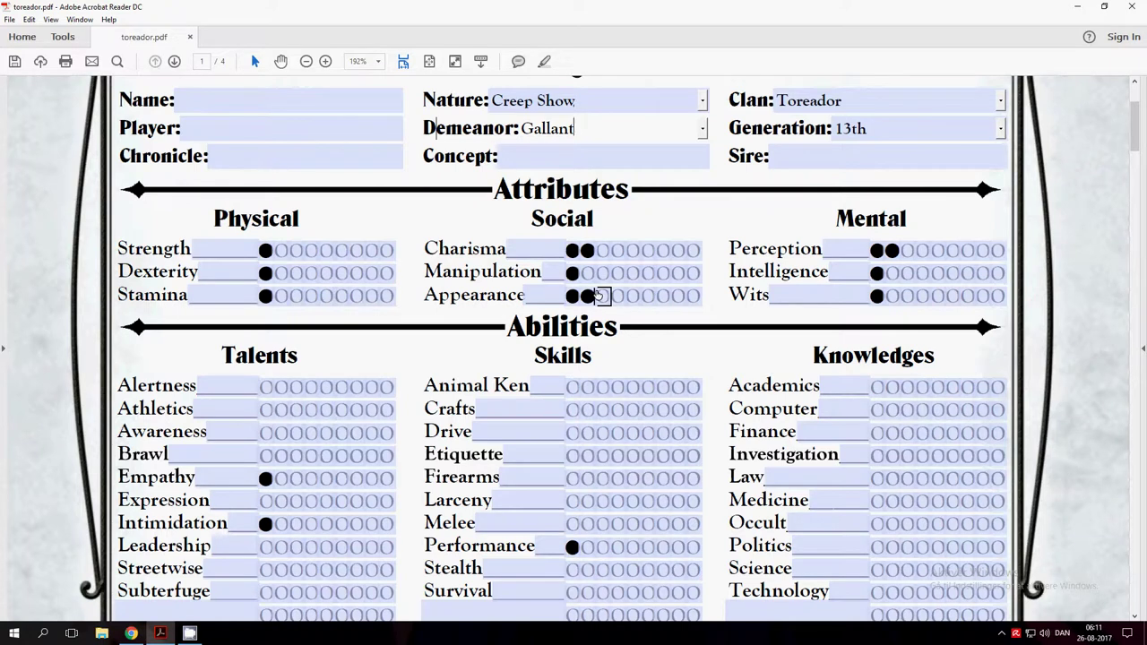
pyautogui.scroll(1, 644, 301)
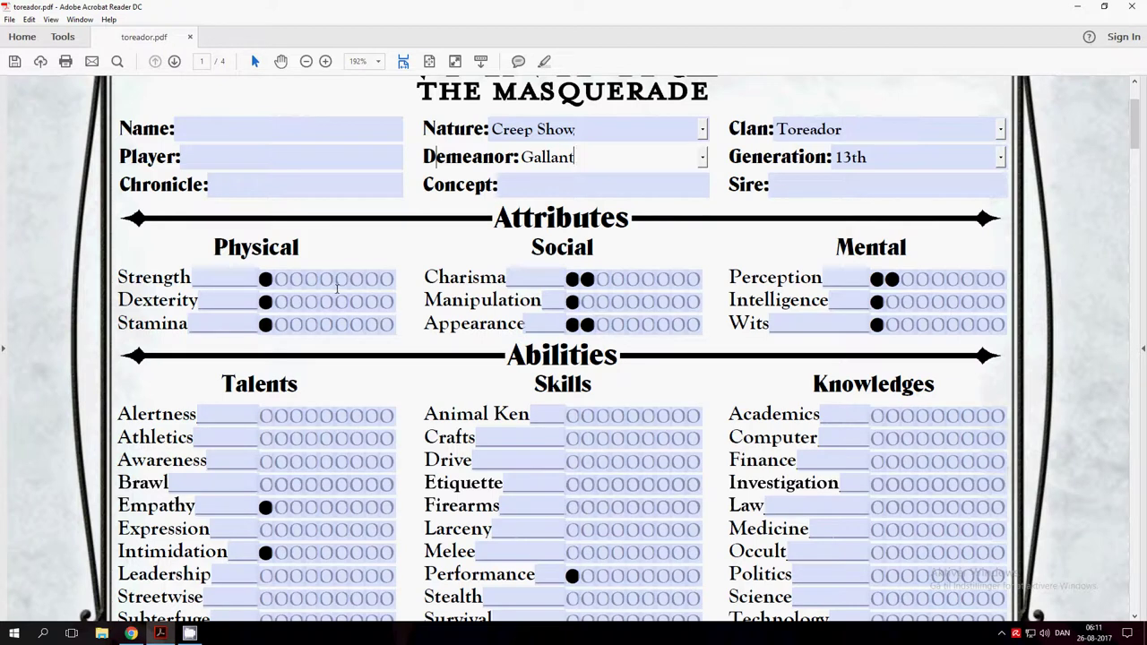
# - Raise the Social attributes to four dots in Charisma, two in Manipulation and four in Appearance
pyautogui.click(234, 302)
pyautogui.click(191, 306)
pyautogui.click(602, 279)
pyautogui.click(618, 278)
pyautogui.click(602, 324)
pyautogui.click(618, 324)
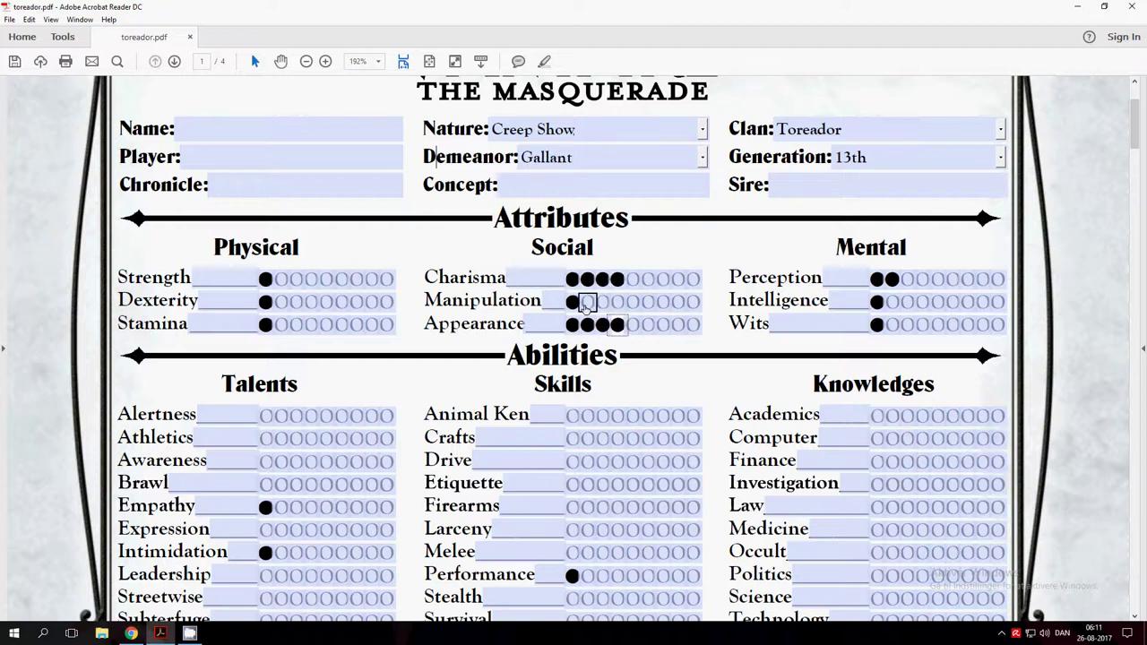
pyautogui.click(587, 302)
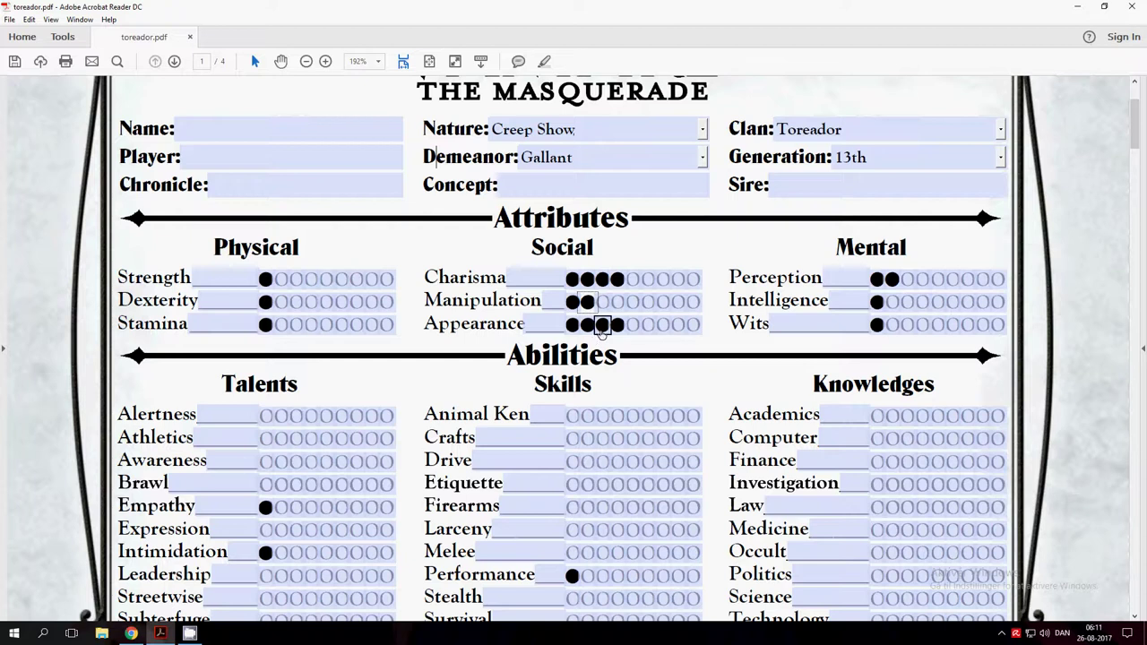
pyautogui.click(603, 302)
pyautogui.click(618, 302)
pyautogui.click(587, 280)
pyautogui.click(585, 302)
pyautogui.click(795, 315)
# - Raise the Physical attributes to four dots in Dexterity, two in Strength and two in Stamina
pyautogui.click(281, 302)
pyautogui.click(295, 302)
pyautogui.click(311, 302)
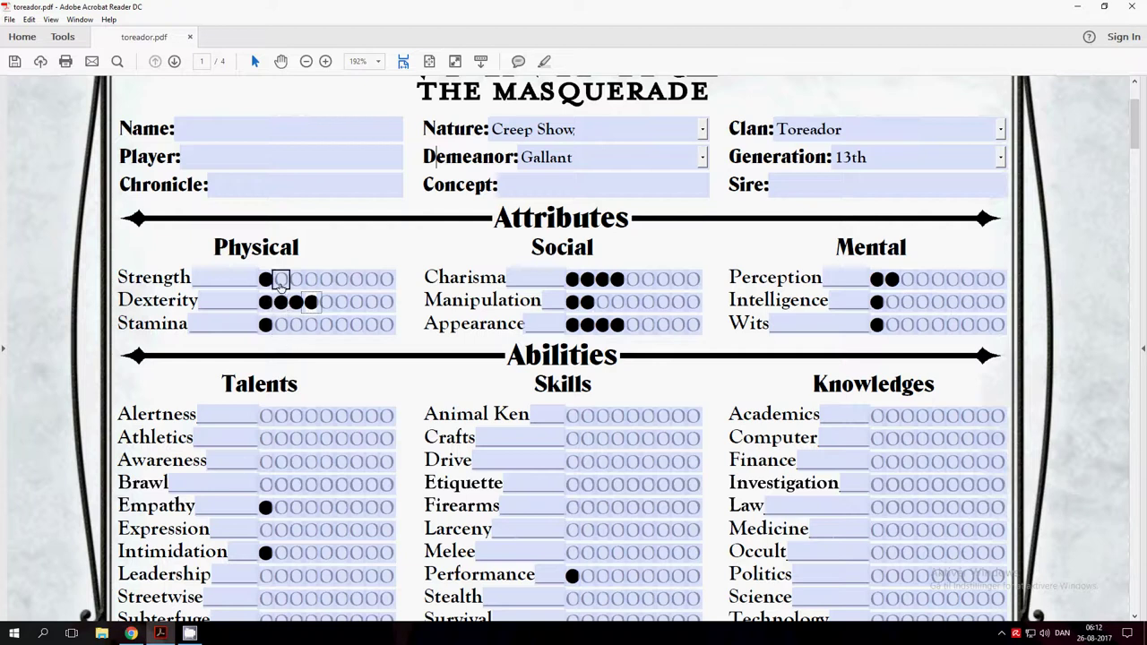
pyautogui.click(281, 279)
pyautogui.click(281, 325)
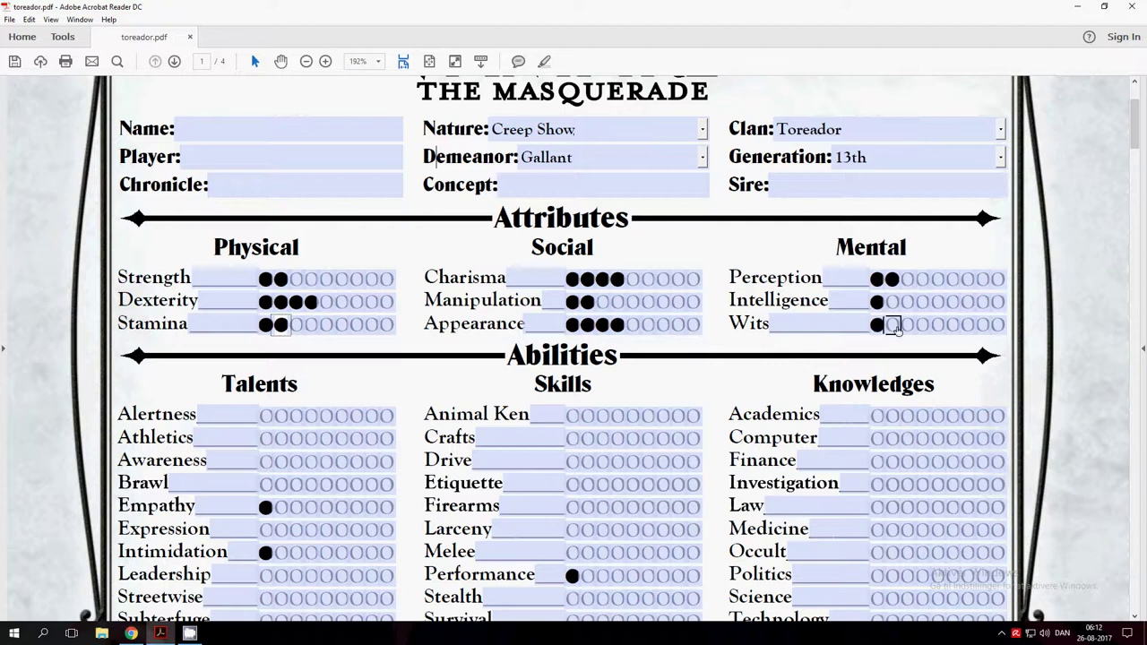
# - Raise the Mental attributes to two dots in Intelligence and three in Perception
pyautogui.click(892, 302)
pyautogui.click(907, 279)
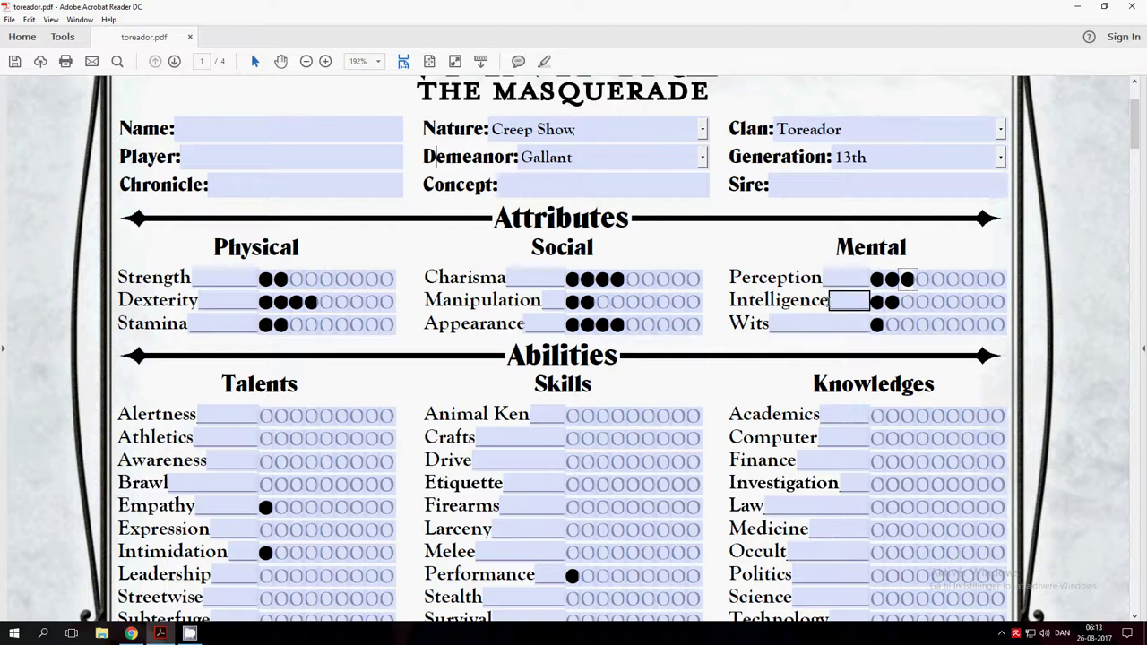
# - Give the Talents Alertness, Athletics and Brawl one dot each
pyautogui.scroll(-4, 682, 359)
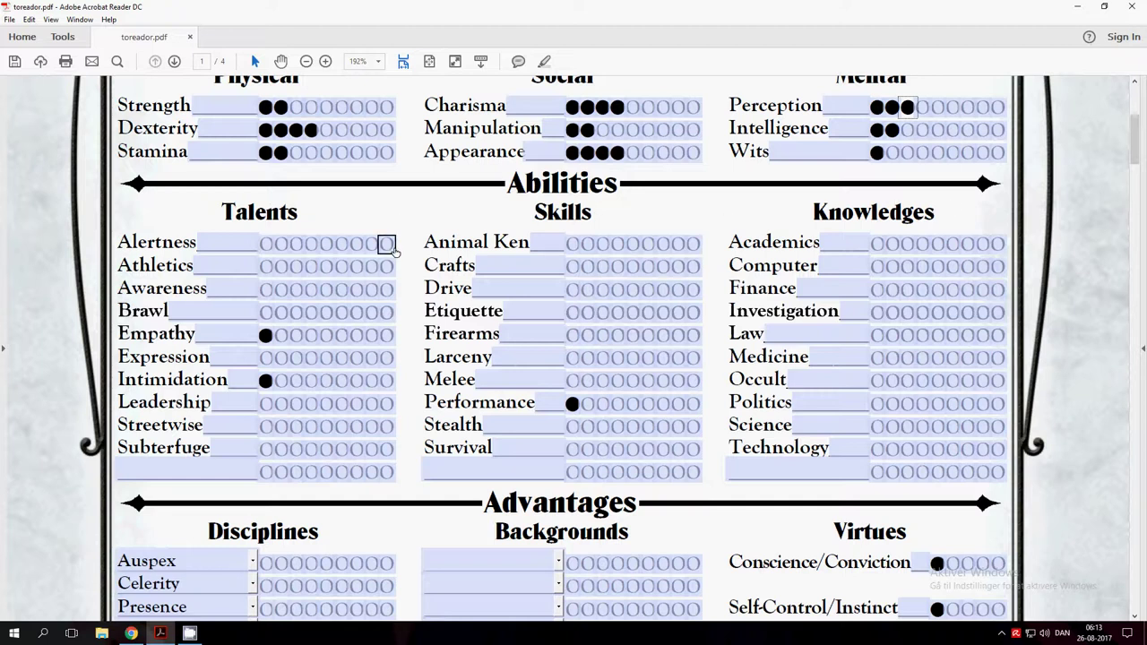
pyautogui.scroll(-4, 371, 269)
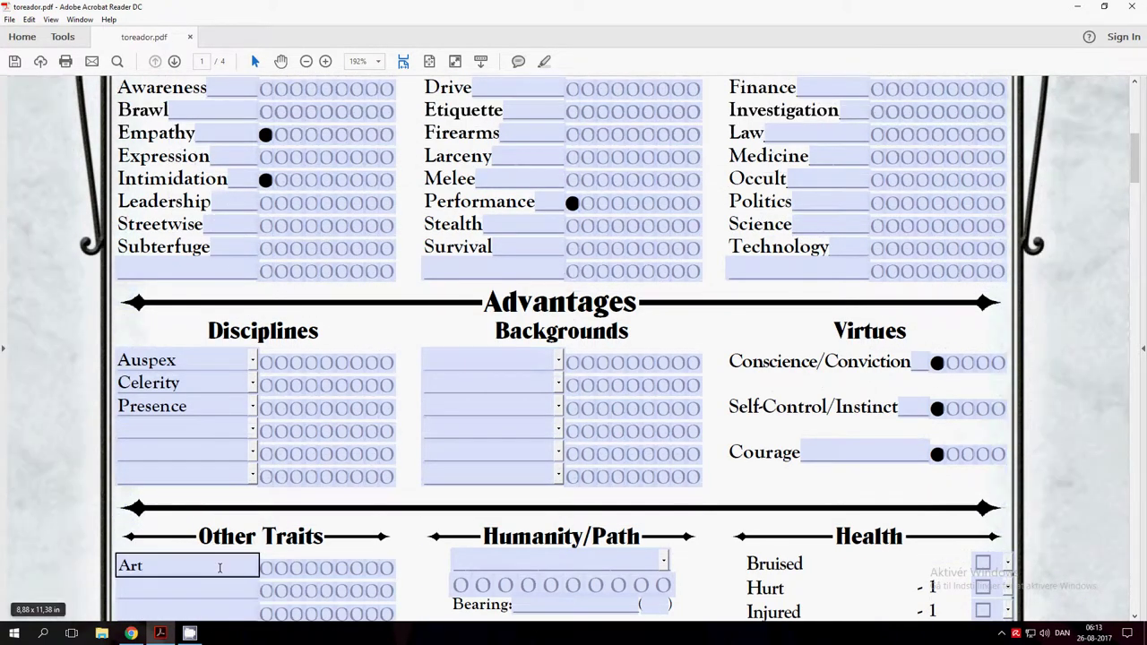
pyautogui.scroll(-1, 153, 572)
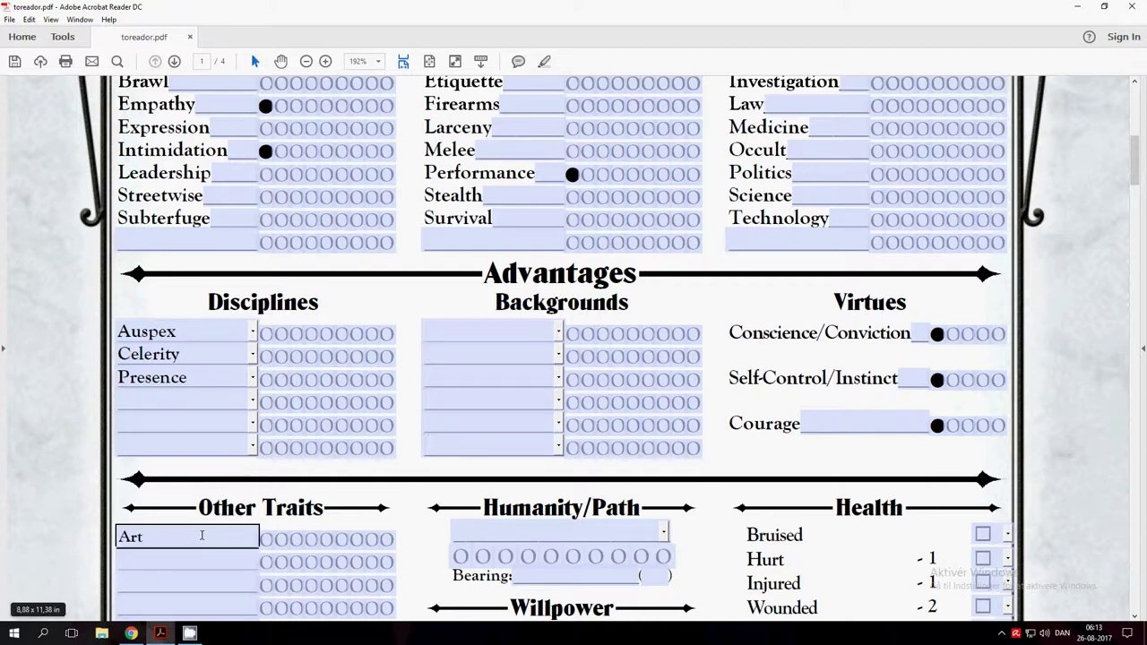
pyautogui.scroll(4, 201, 535)
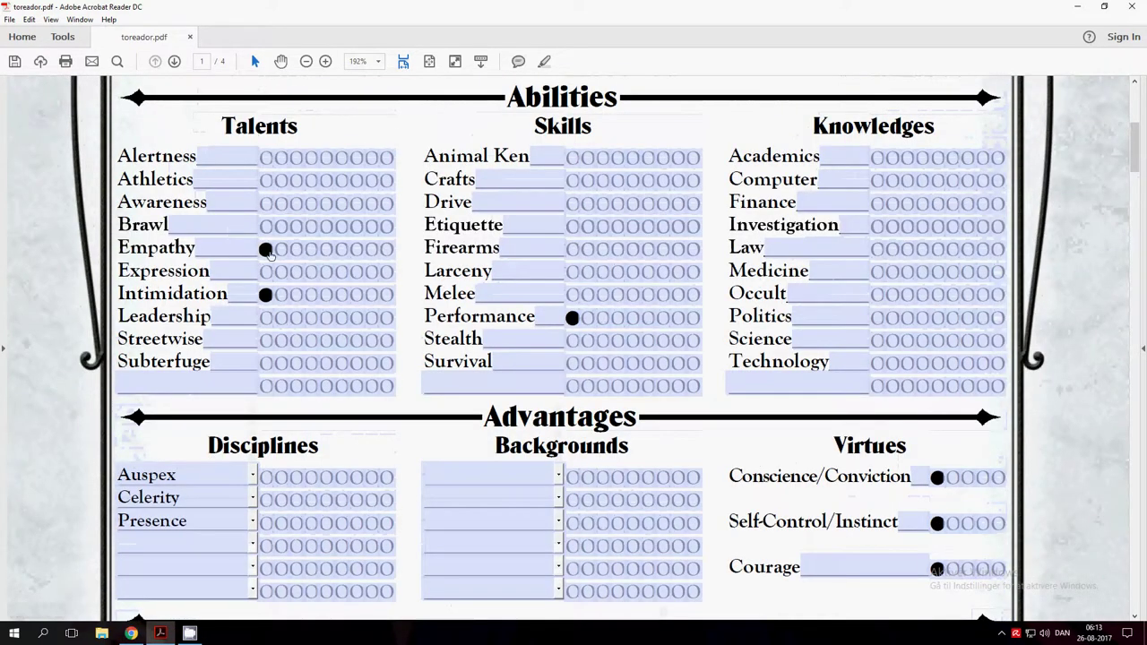
pyautogui.click(266, 249)
pyautogui.scroll(2, 297, 269)
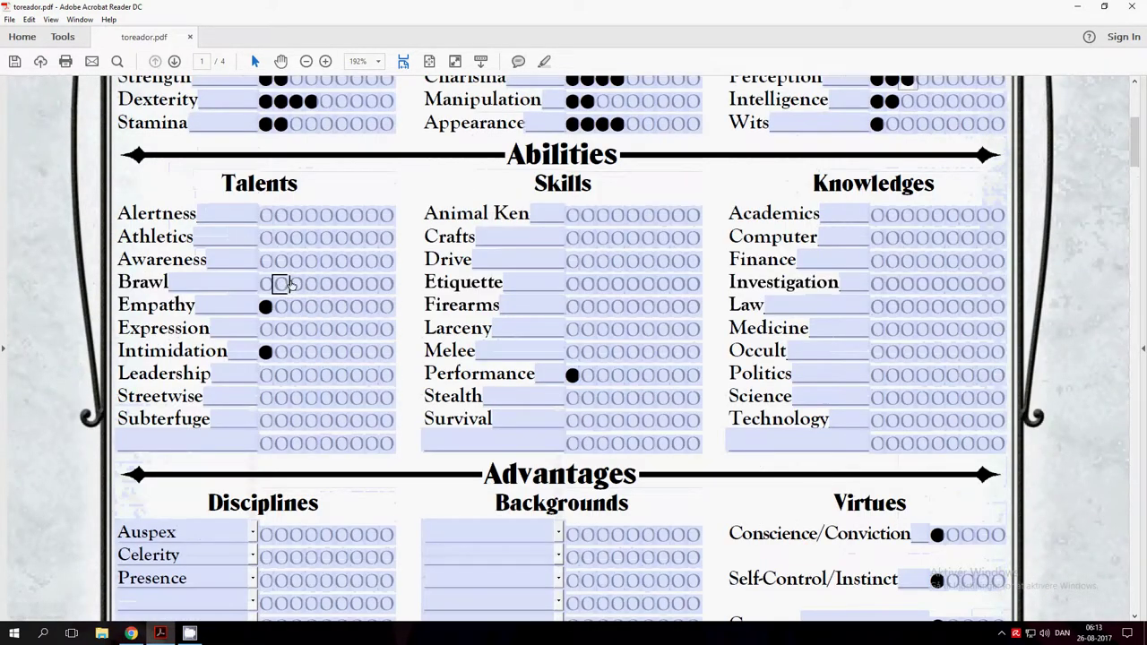
pyautogui.click(266, 215)
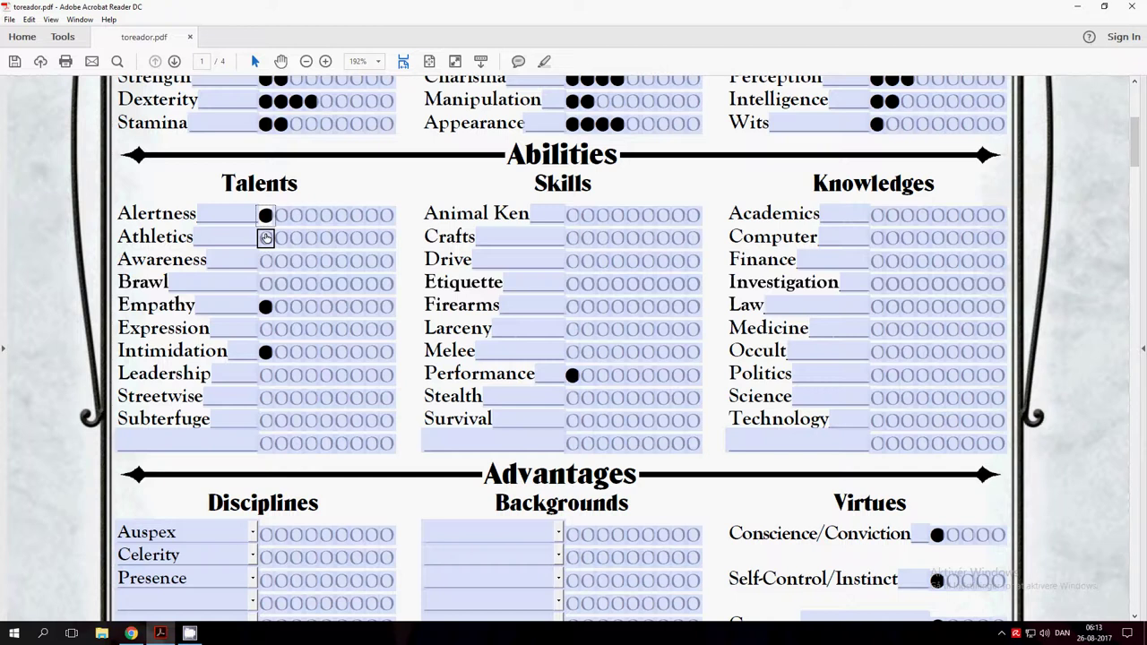
pyautogui.click(266, 237)
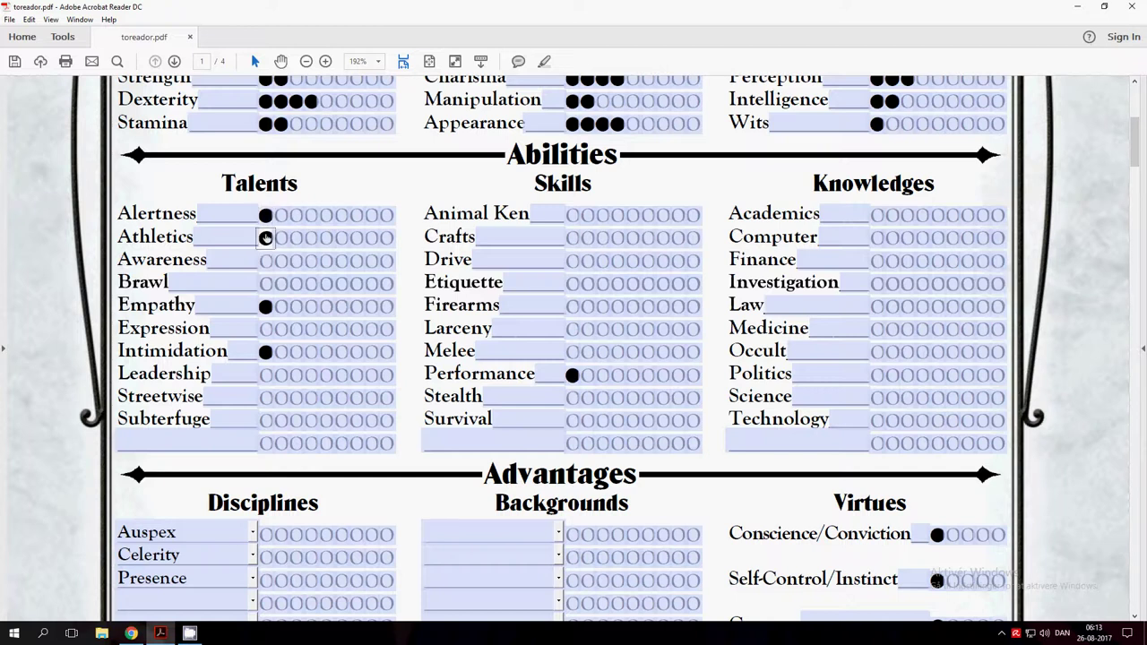
pyautogui.click(266, 285)
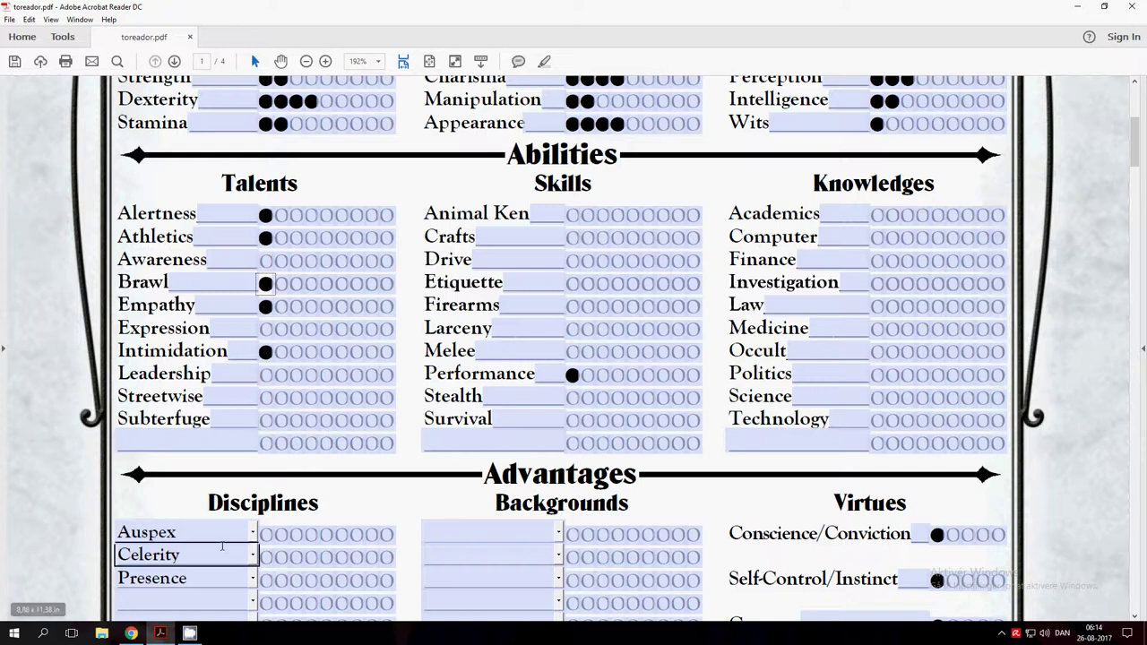
# - Raise the Empathy talent to three dots
pyautogui.click(198, 530)
pyautogui.press('Tab')
pyautogui.press('Tab')
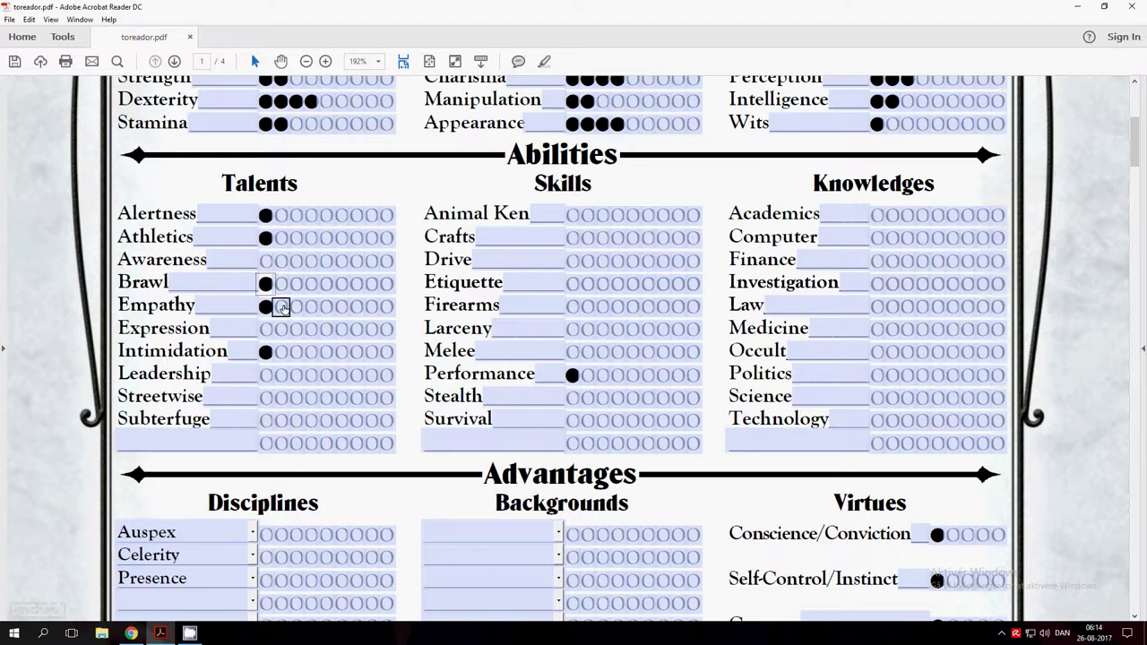
pyautogui.click(280, 306)
pyautogui.click(295, 307)
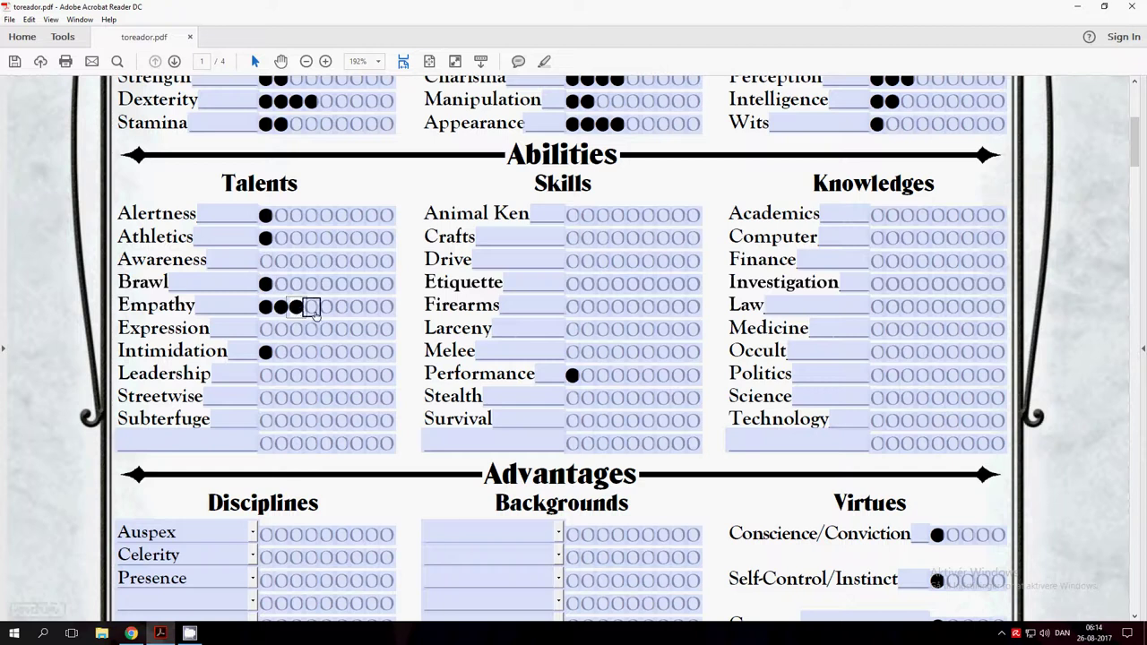
# - Give the Talents Expression, Streetwise and Subterfuge one dot each
pyautogui.click(265, 330)
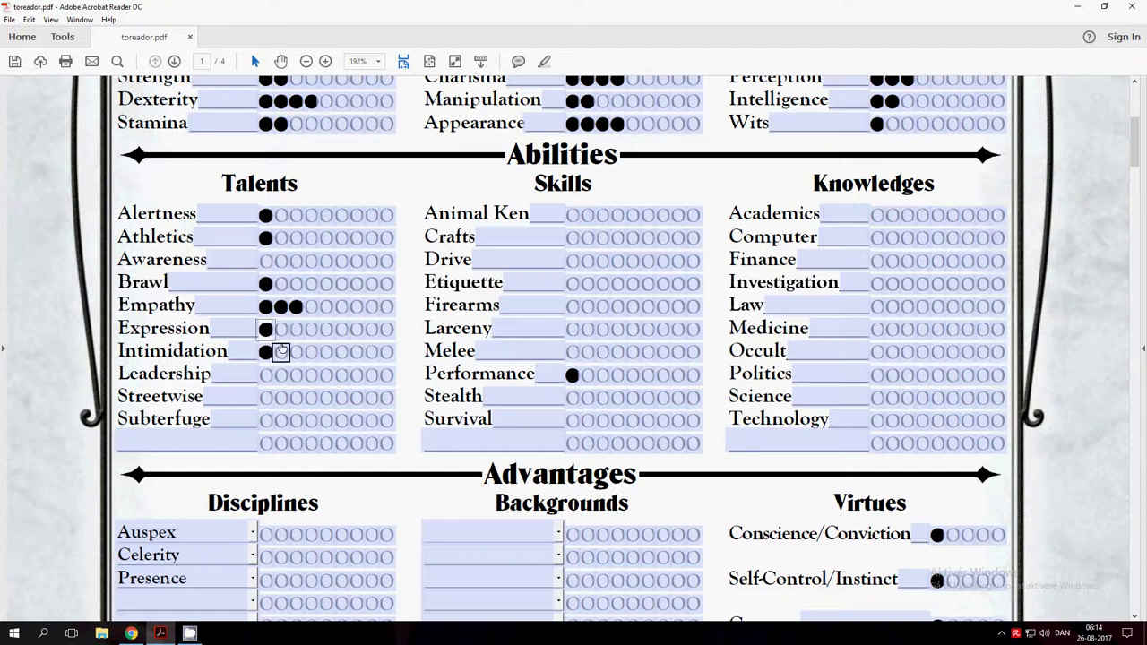
pyautogui.click(198, 307)
pyautogui.click(280, 355)
pyautogui.click(280, 356)
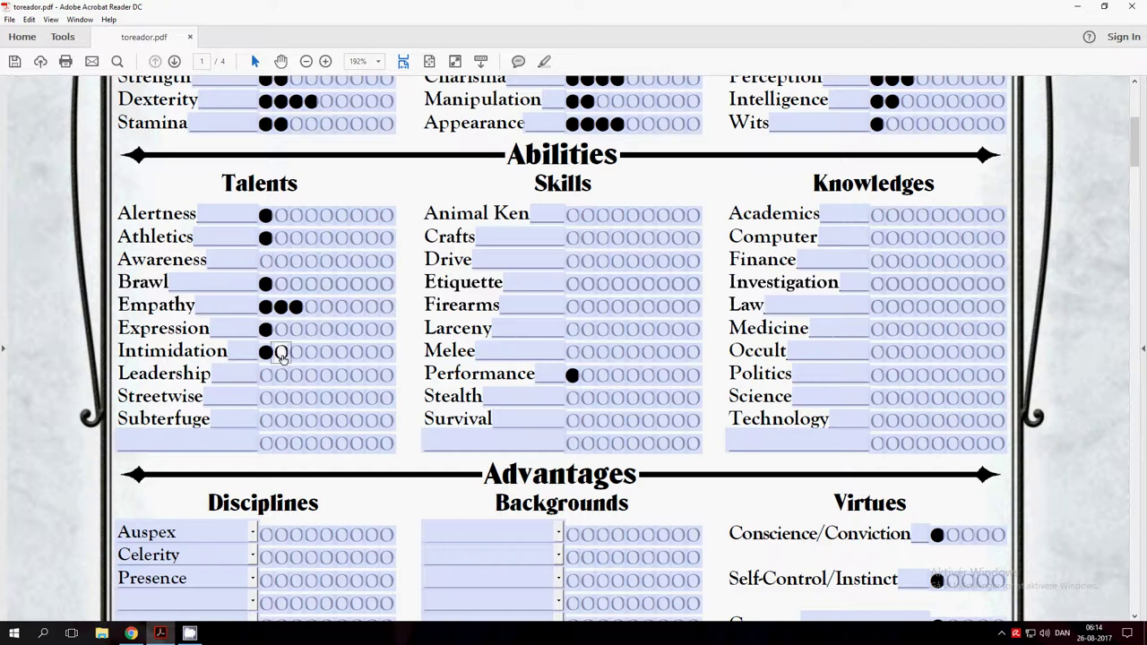
pyautogui.click(266, 398)
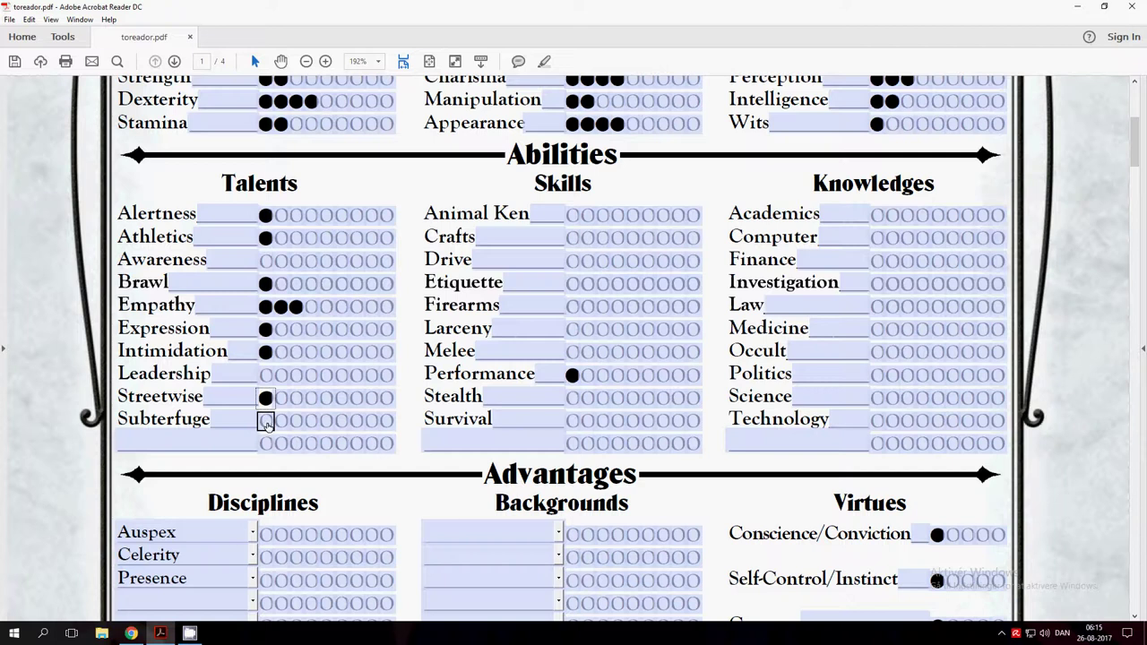
pyautogui.click(266, 422)
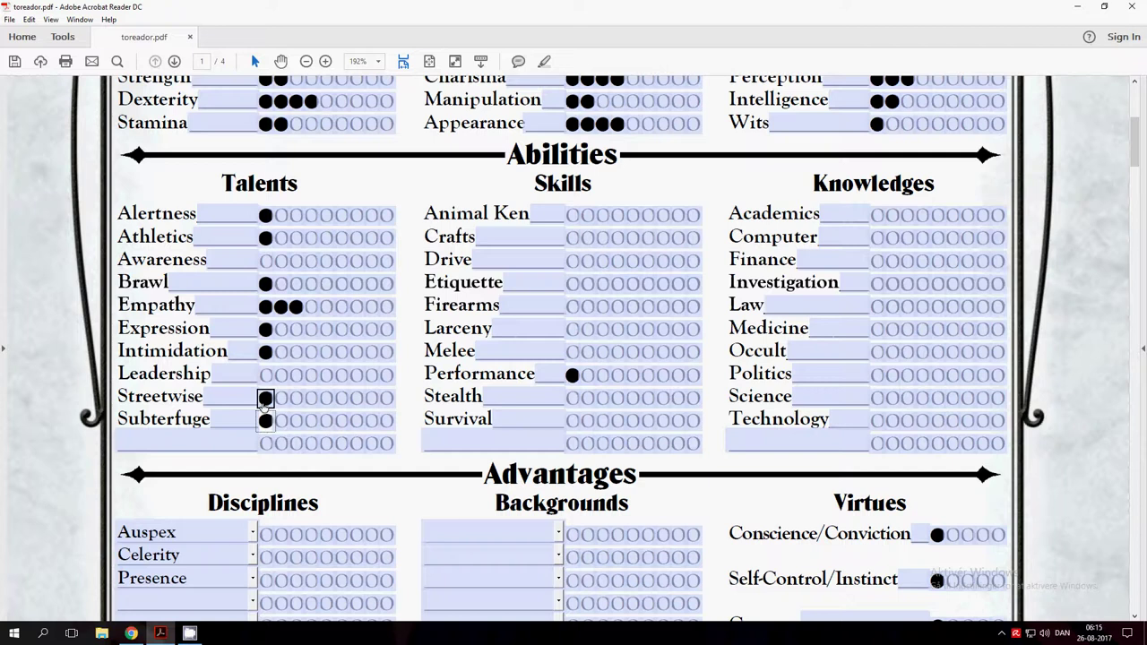
pyautogui.click(267, 403)
pyautogui.click(267, 404)
# - Set the Art entry under Other Traits to three dots
pyautogui.scroll(-5, 325, 376)
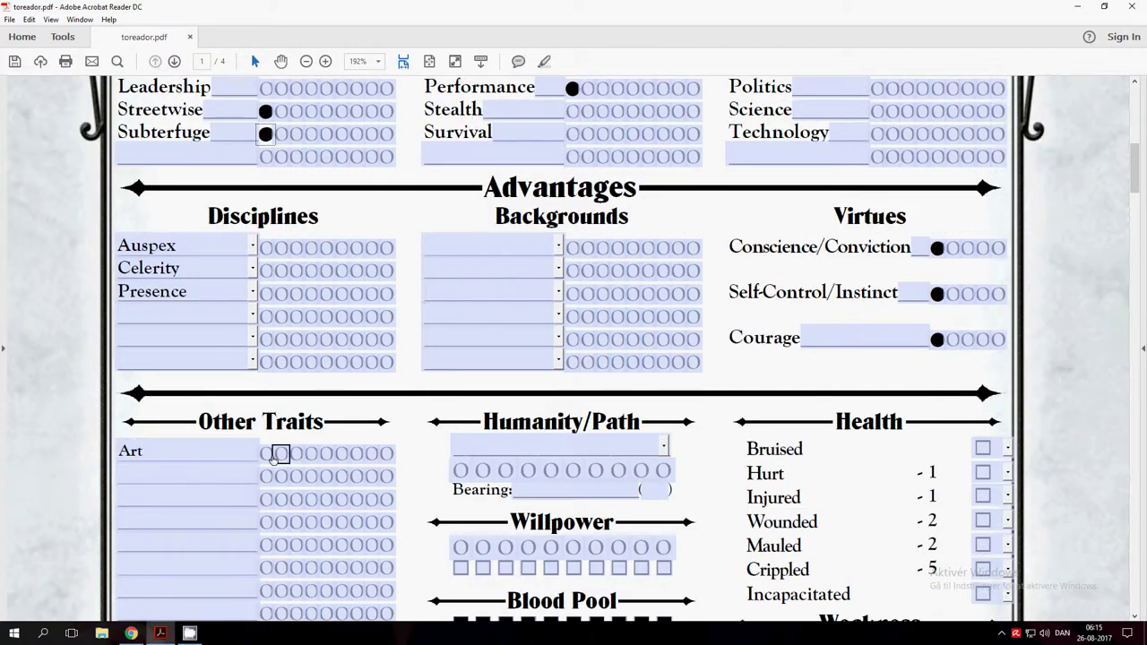
pyautogui.click(267, 454)
pyautogui.click(281, 453)
pyautogui.click(295, 453)
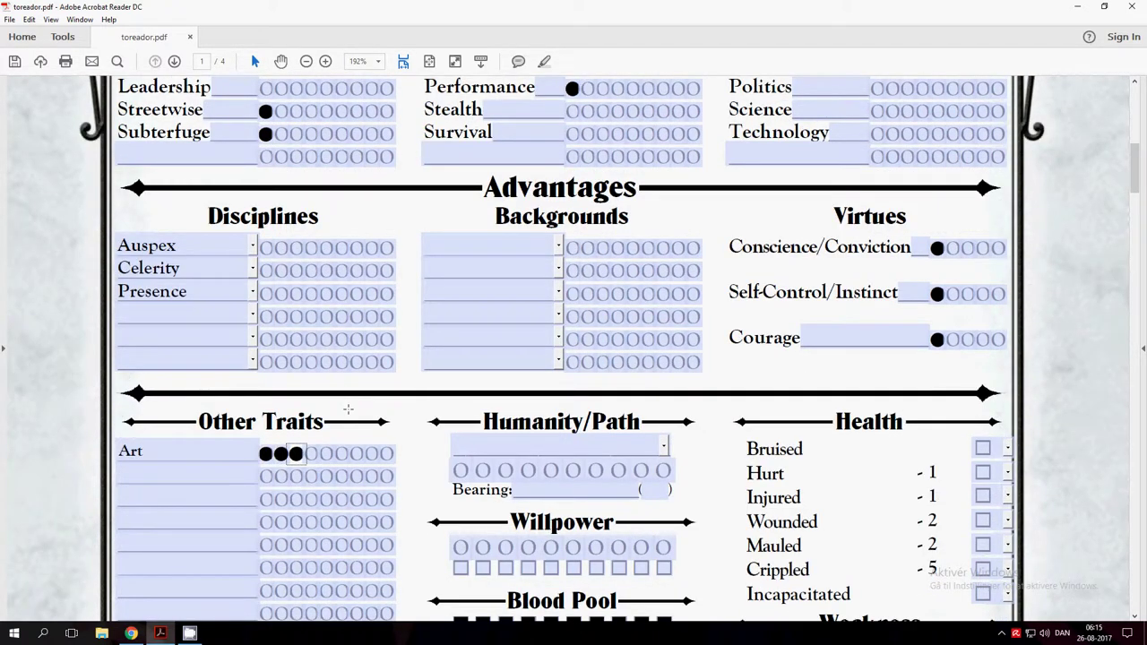
# - Give the Skills Animal Ken, Crafts and Drive one dot each
pyautogui.scroll(3, 359, 417)
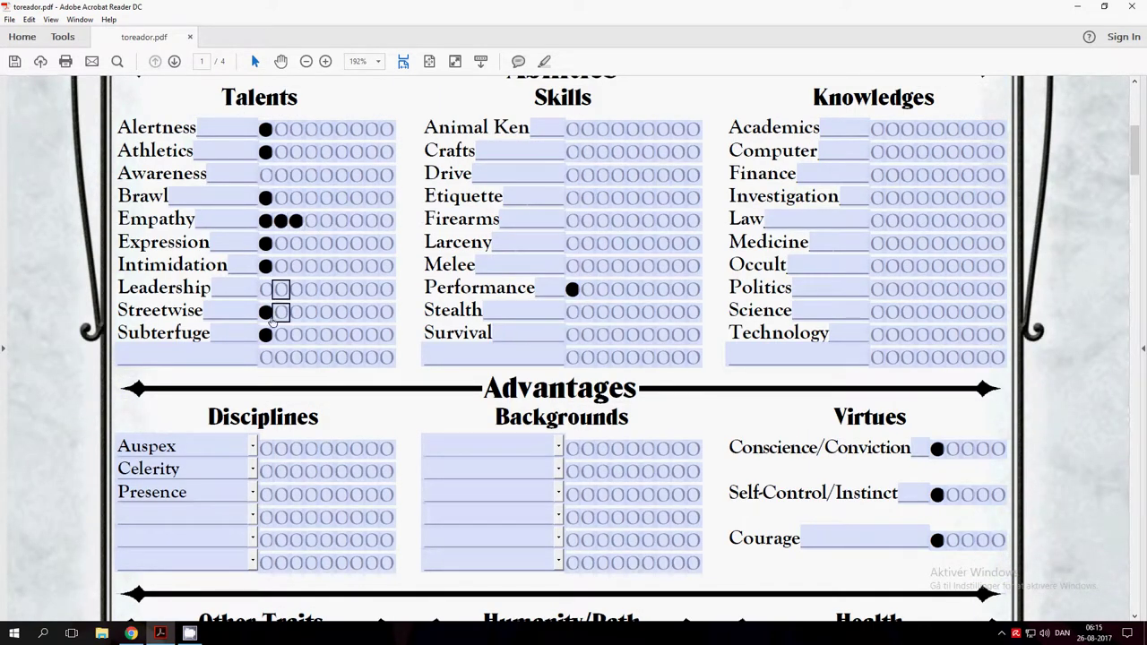
pyautogui.click(265, 151)
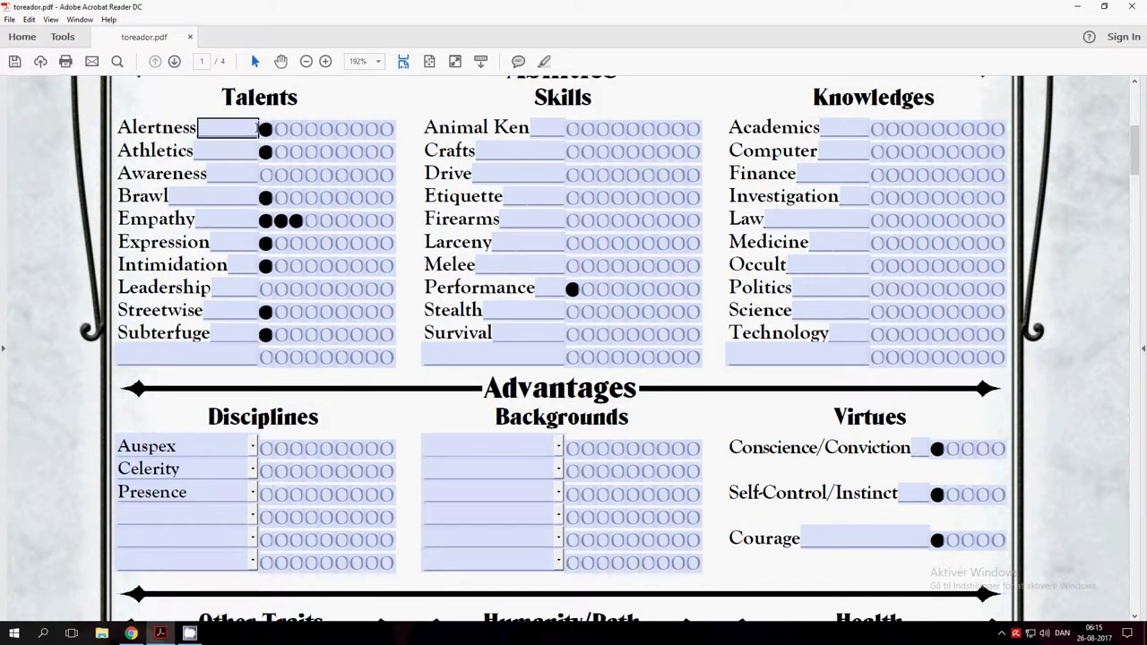
pyautogui.scroll(2, 285, 294)
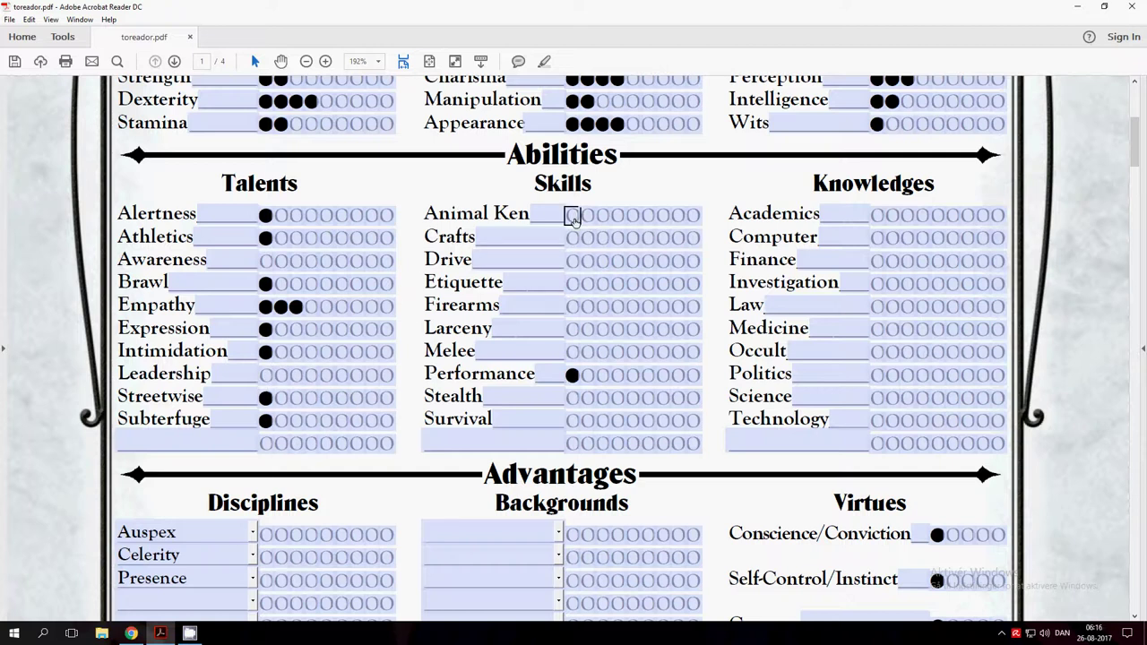
pyautogui.scroll(1, 574, 217)
pyautogui.click(573, 244)
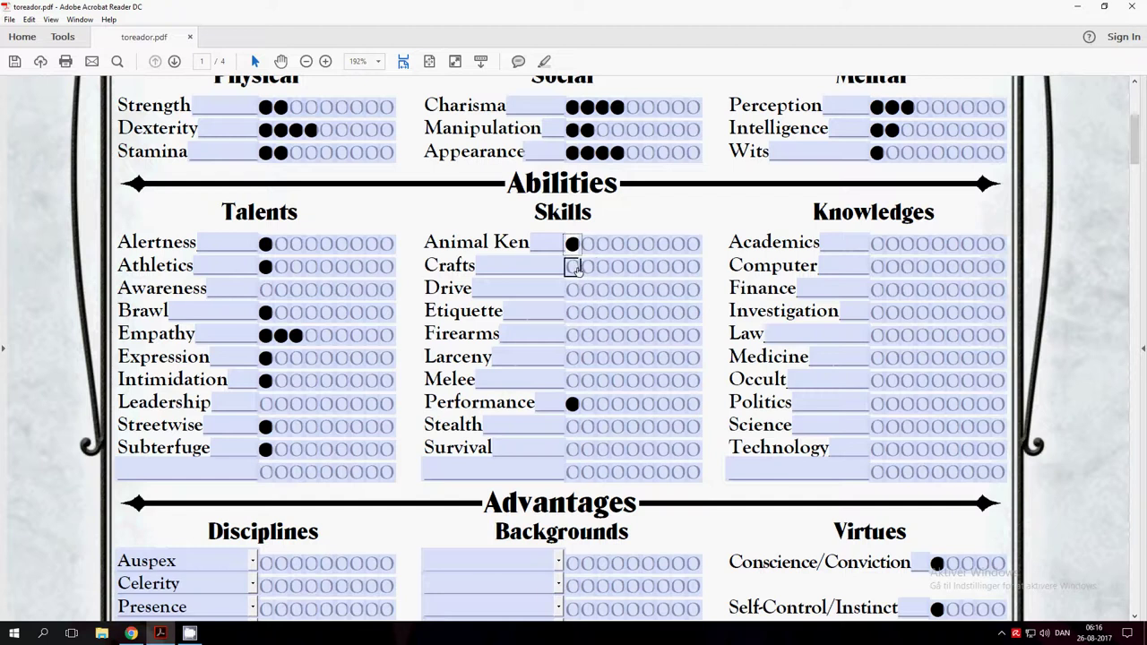
pyautogui.click(572, 267)
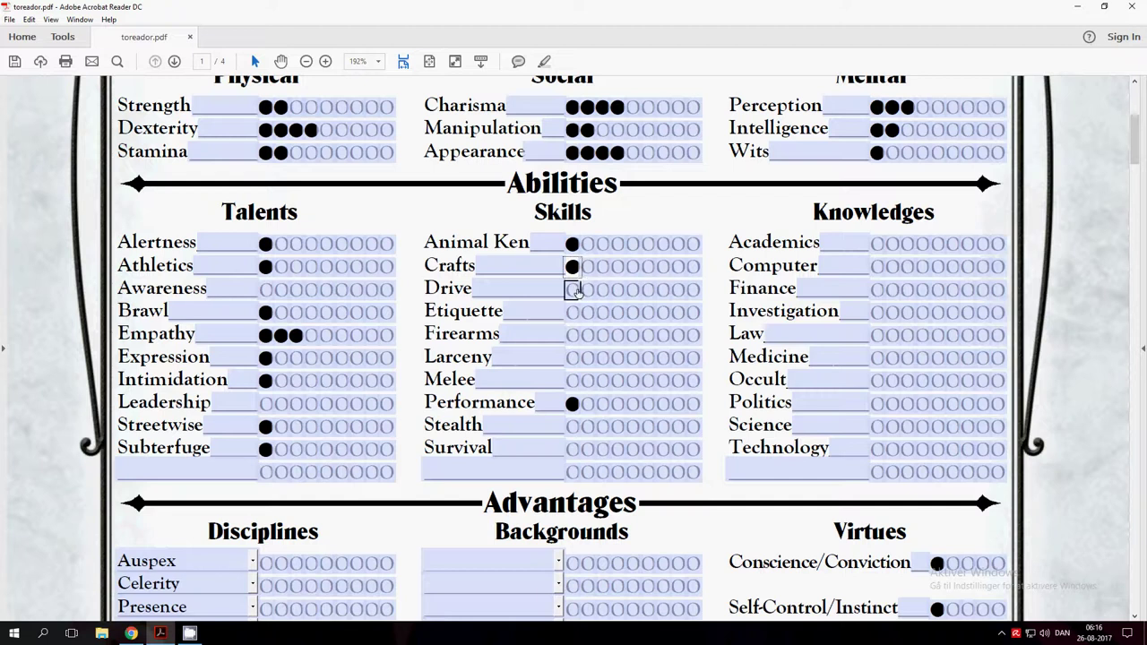
pyautogui.click(574, 290)
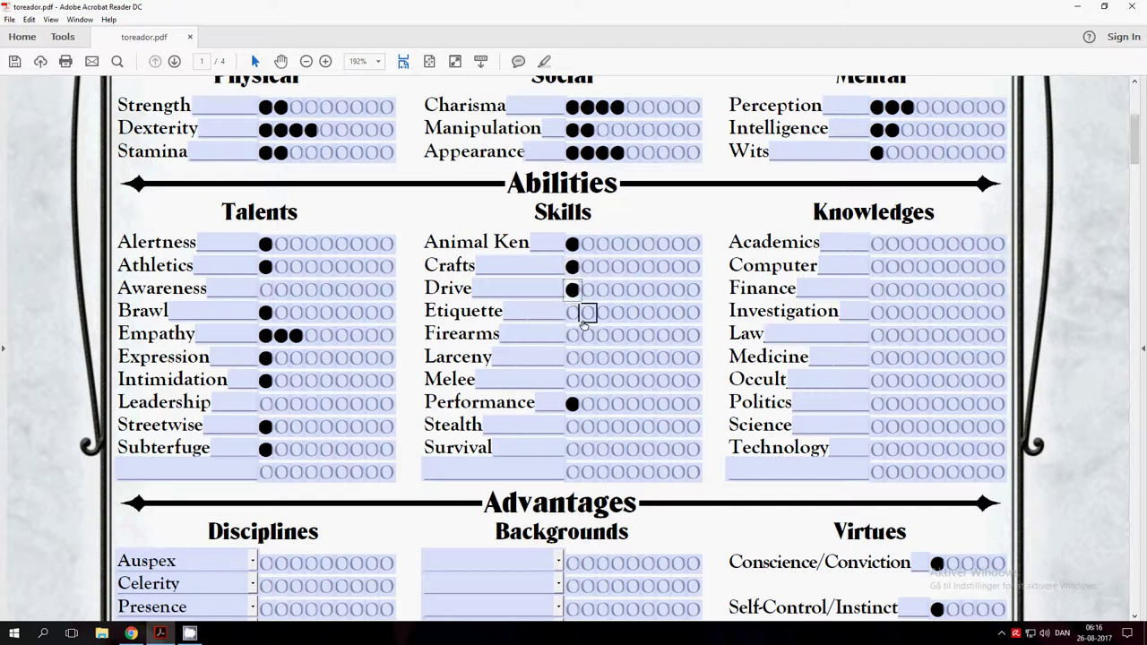
# - Give the Skills Firearms, Stealth and Survival one dot each and Etiquette two dots
pyautogui.click(573, 312)
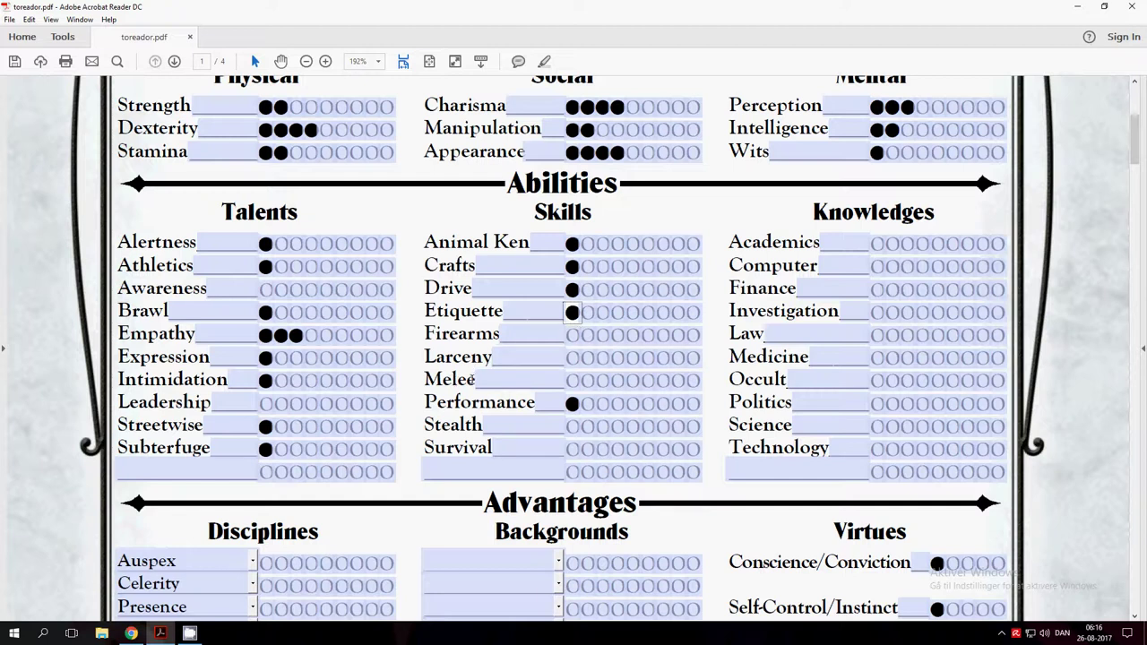
pyautogui.click(572, 335)
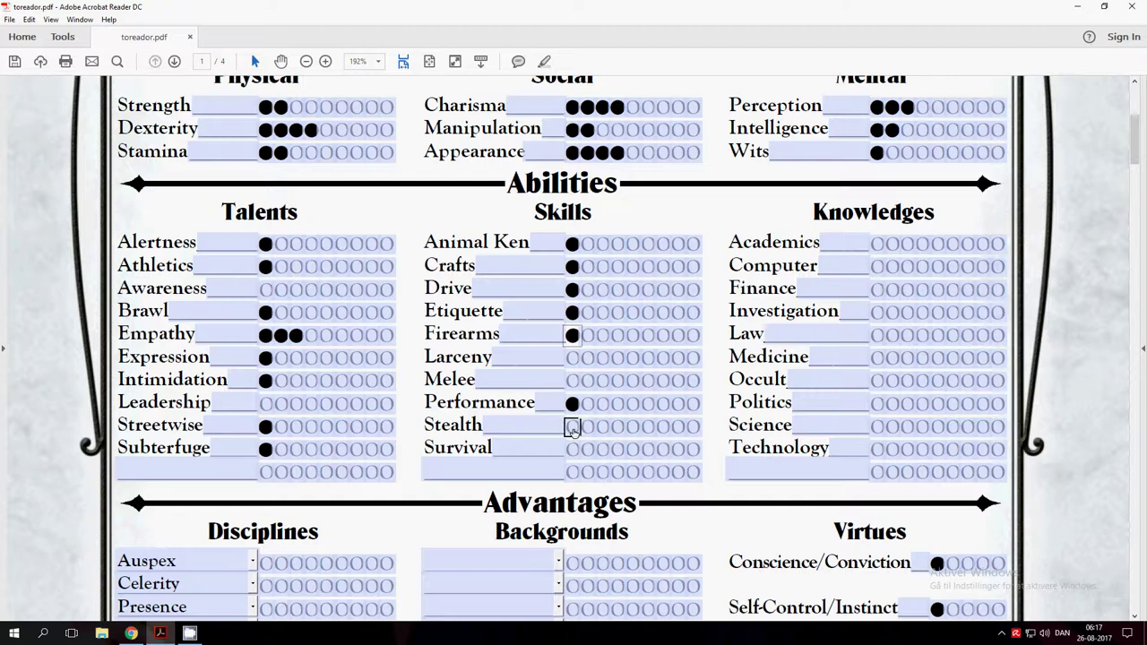
pyautogui.click(572, 428)
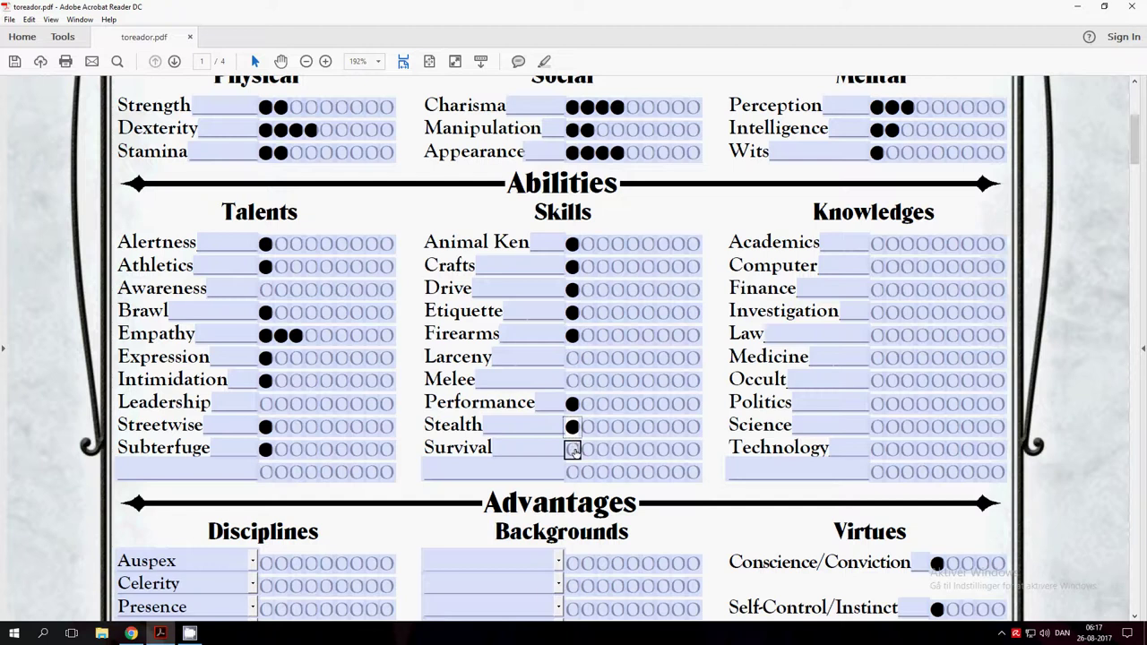
pyautogui.click(572, 450)
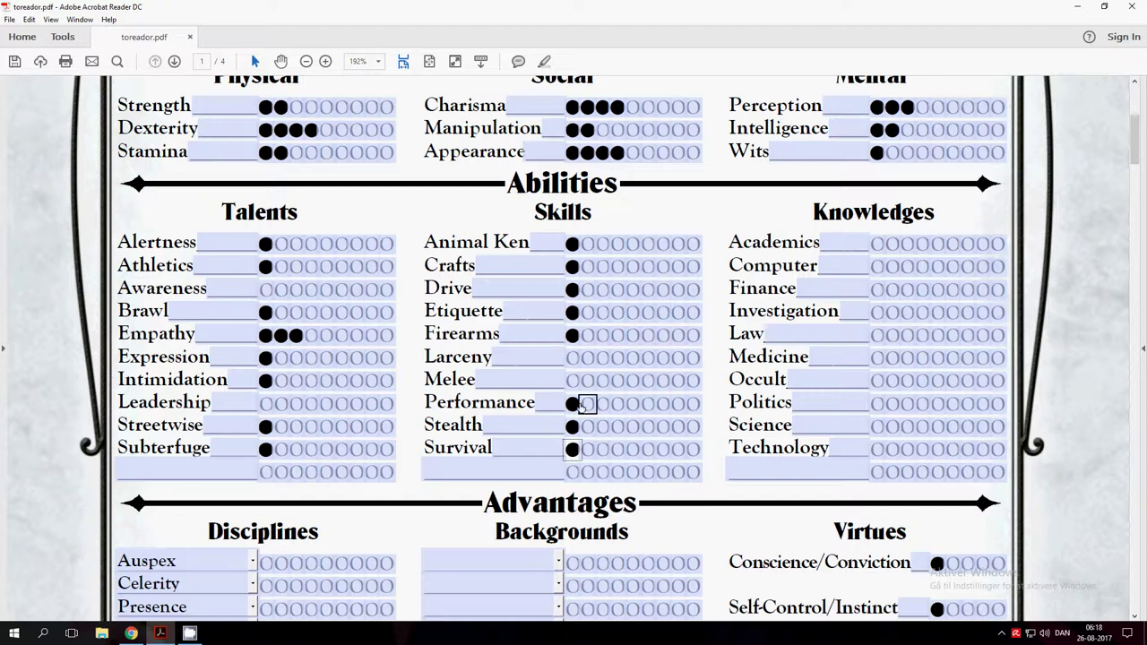
pyautogui.click(590, 311)
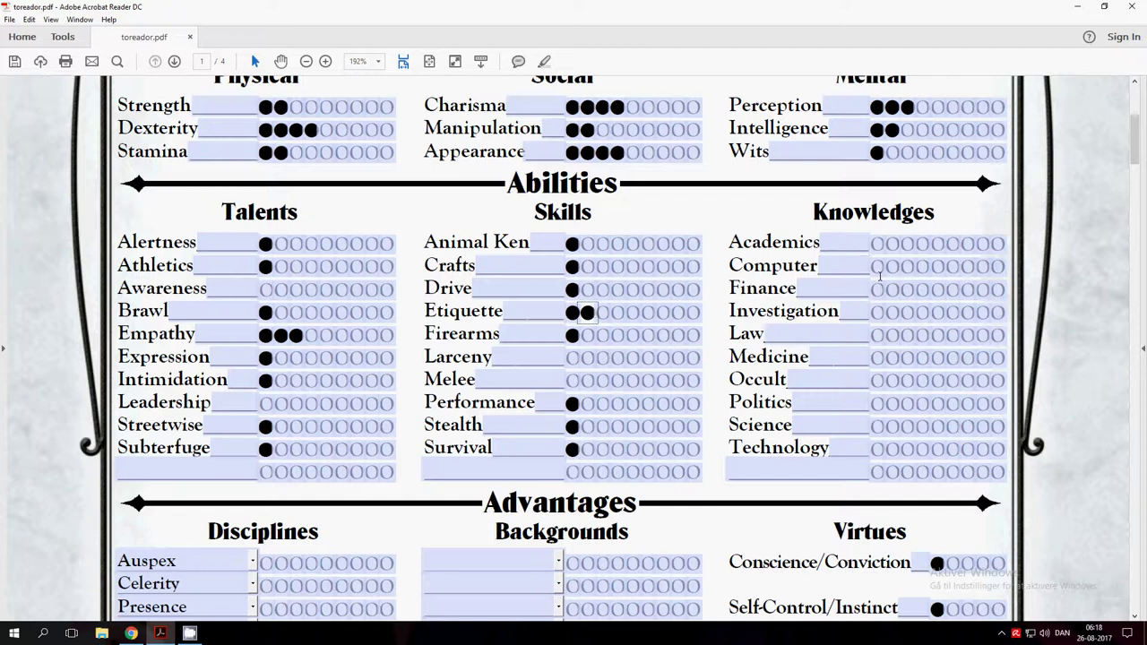
# - Give the Knowledges Finance, Investigation and Occult one dot each and Academics two dots
pyautogui.click(876, 244)
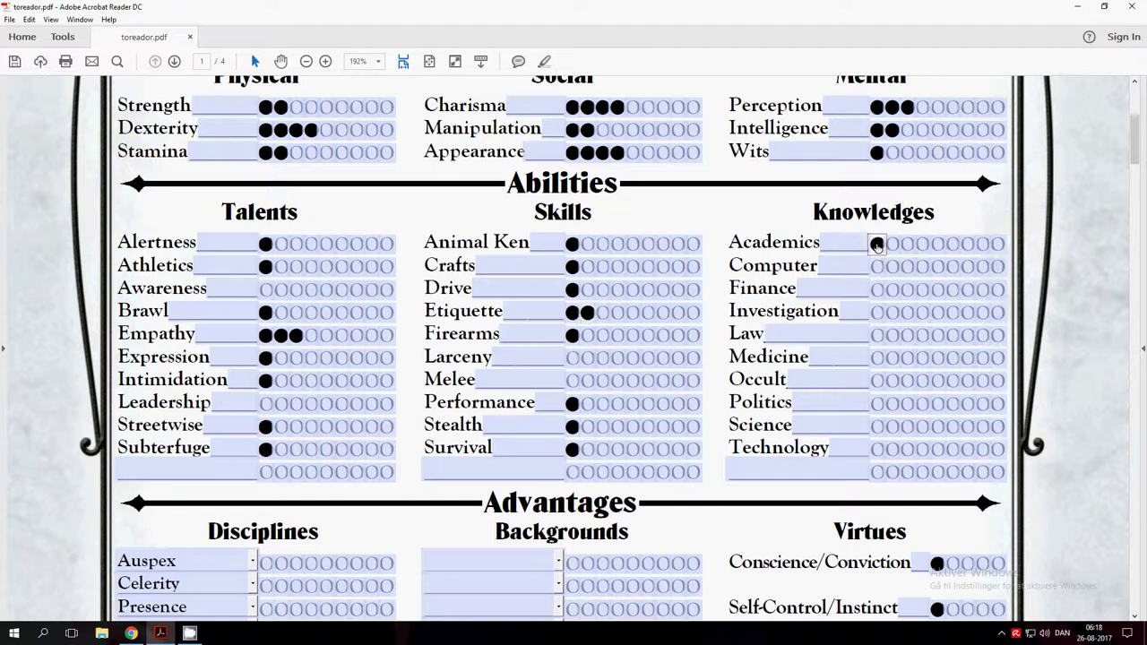
pyautogui.click(877, 290)
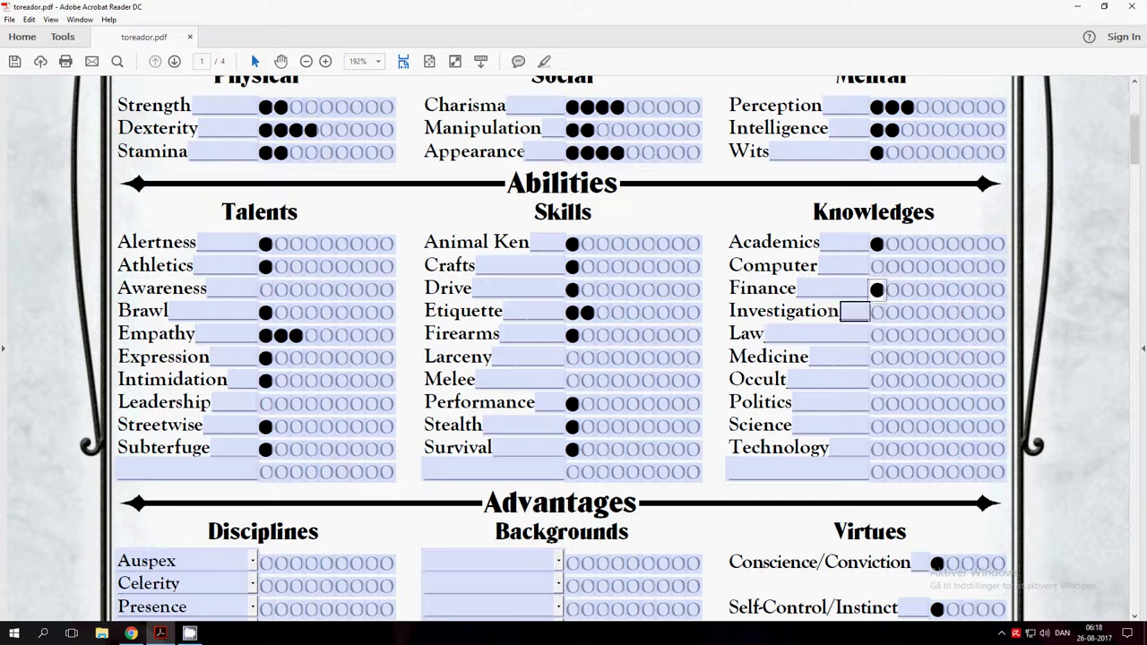
pyautogui.click(876, 312)
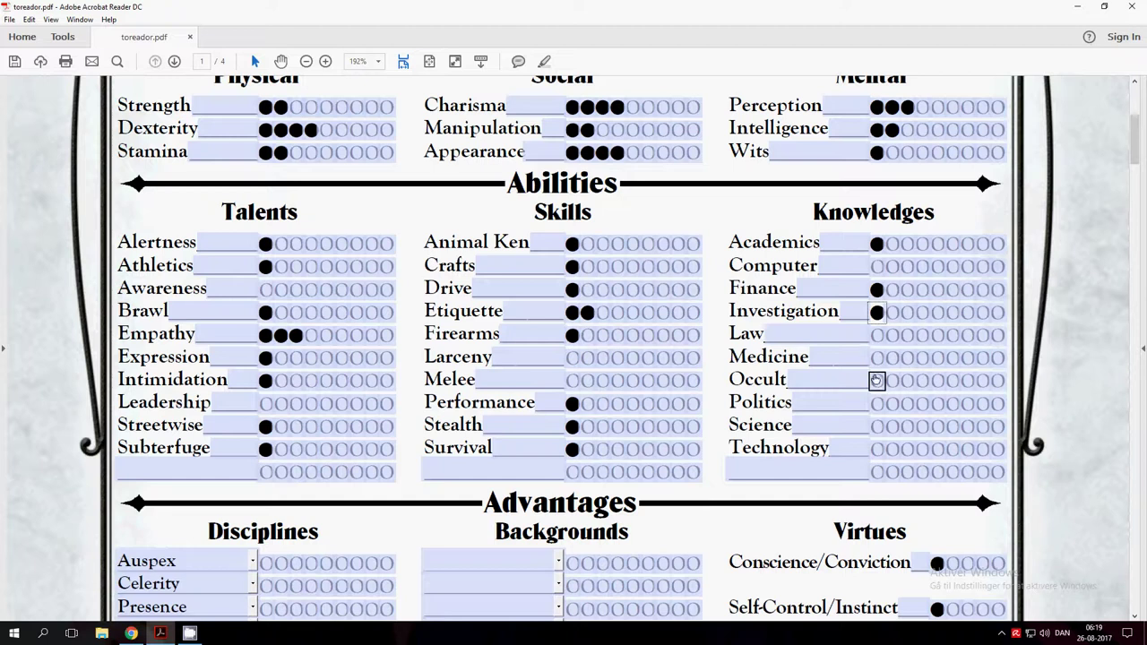
pyautogui.click(877, 381)
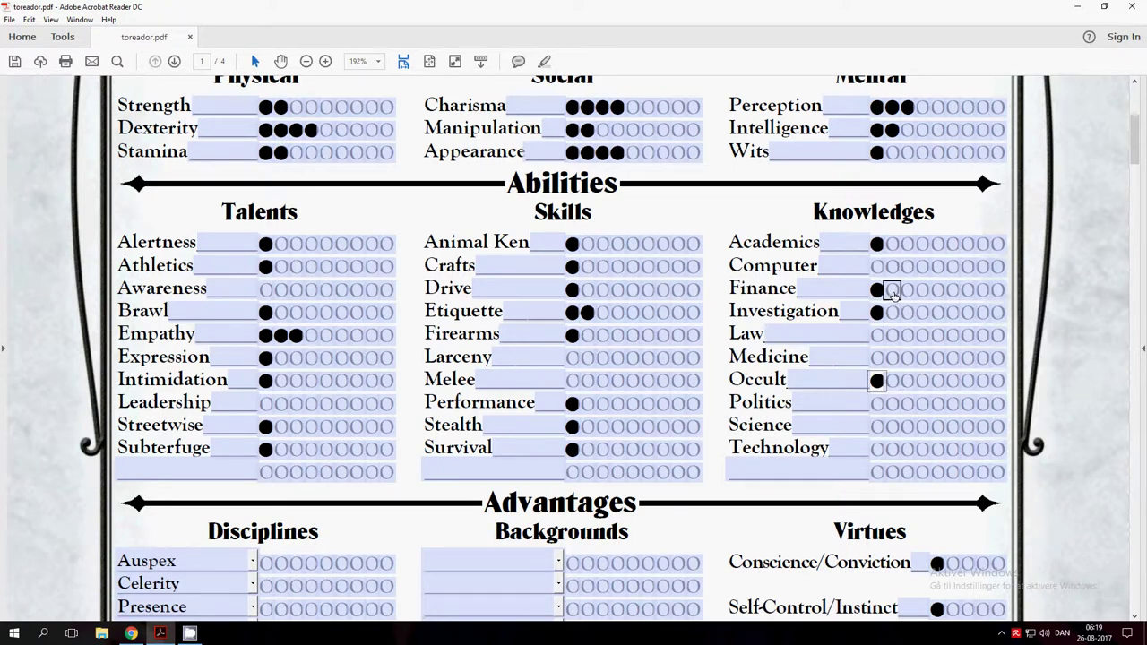
pyautogui.click(892, 245)
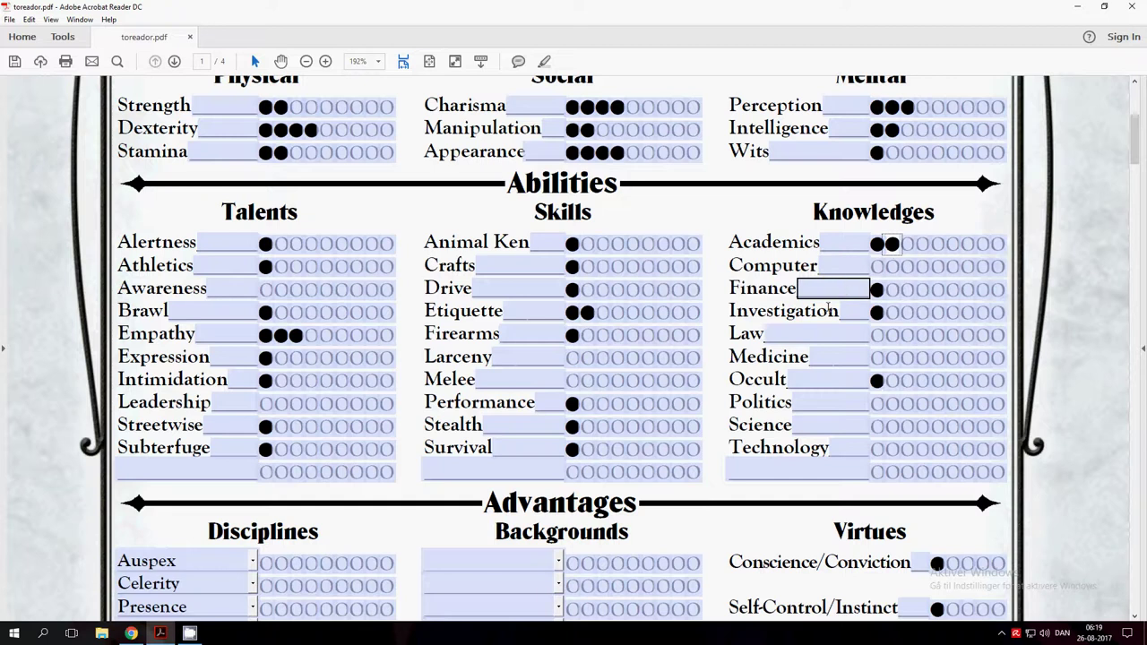
# - Review the attributes and abilities filled in so far and the Auspex, Celerity and Presence entries under Disciplines
pyautogui.scroll(-3, 798, 385)
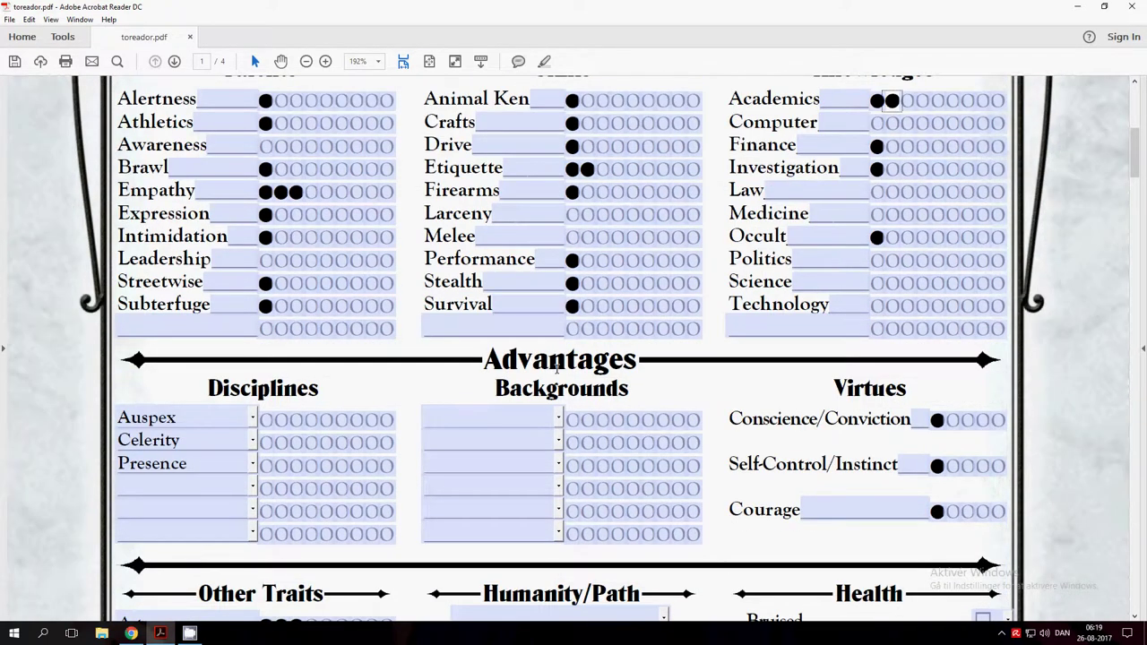
pyautogui.scroll(5, 573, 372)
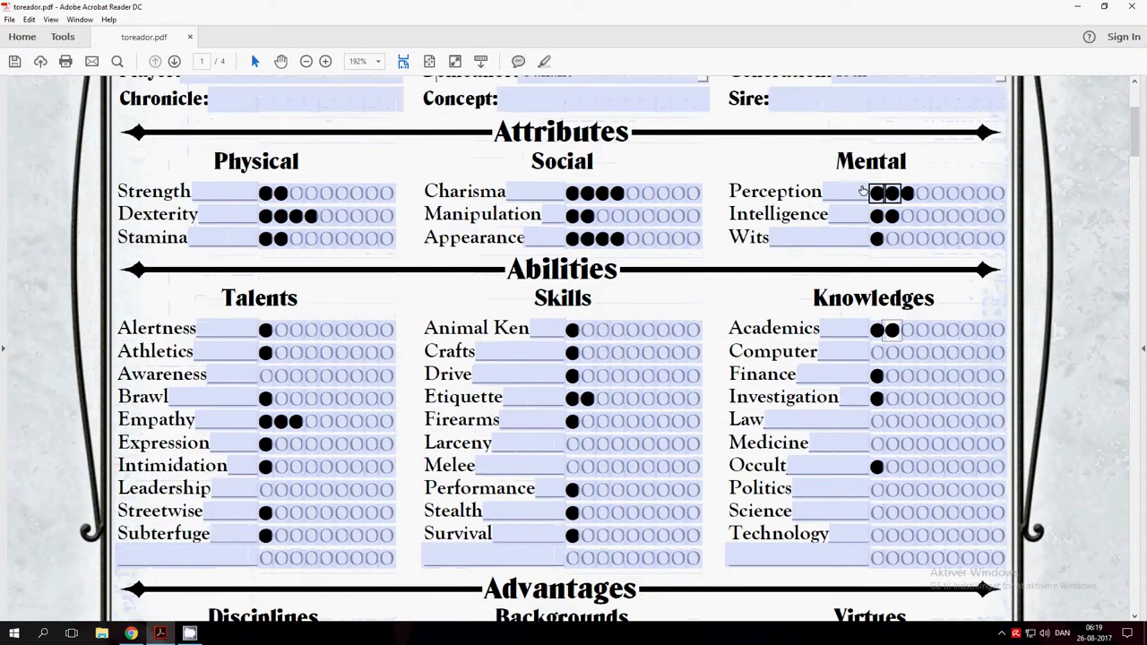
pyautogui.scroll(-3, 572, 172)
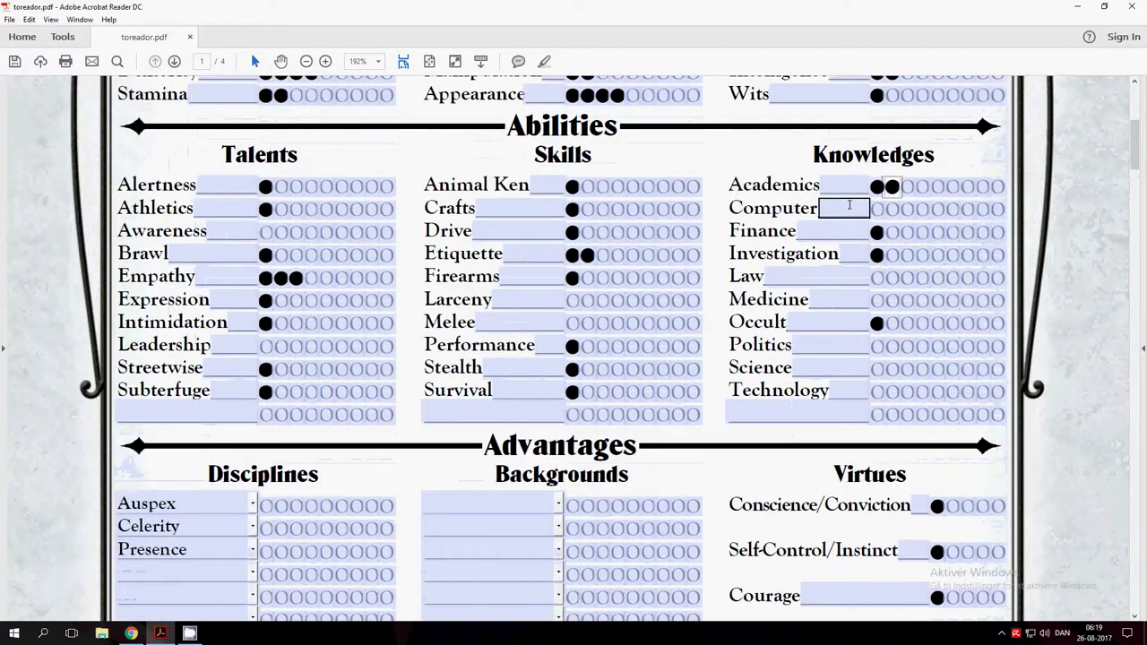
pyautogui.scroll(-3, 679, 274)
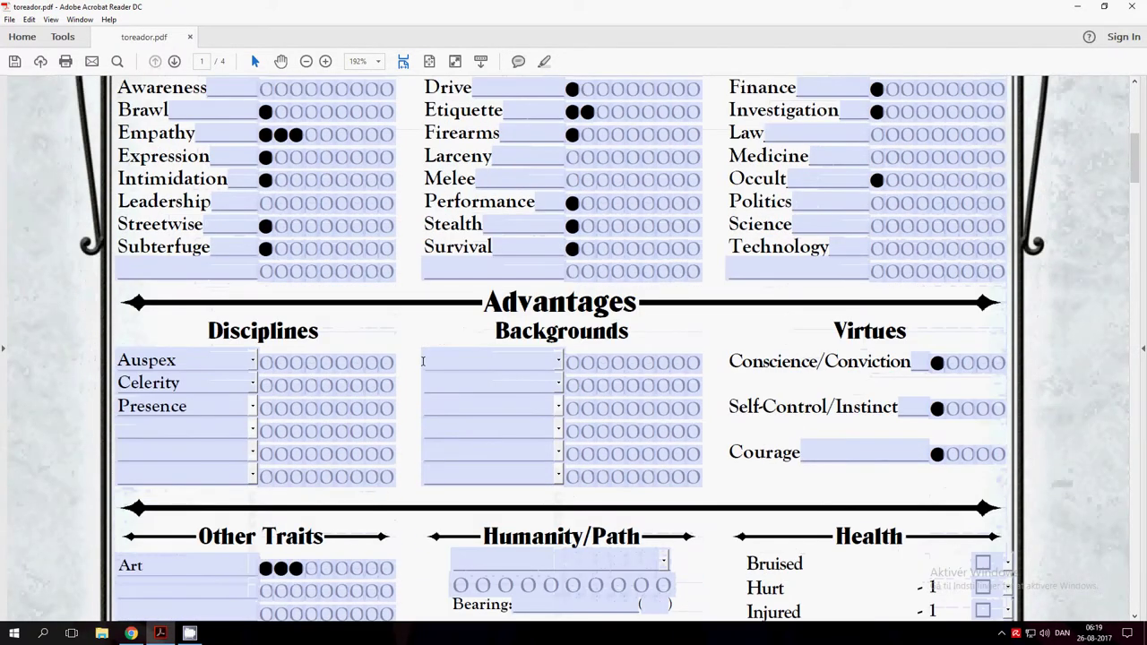
pyautogui.click(238, 353)
pyautogui.click(241, 401)
pyautogui.scroll(-2, 259, 405)
pyautogui.click(242, 386)
pyautogui.click(160, 297)
pyautogui.click(191, 280)
pyautogui.press('Tab')
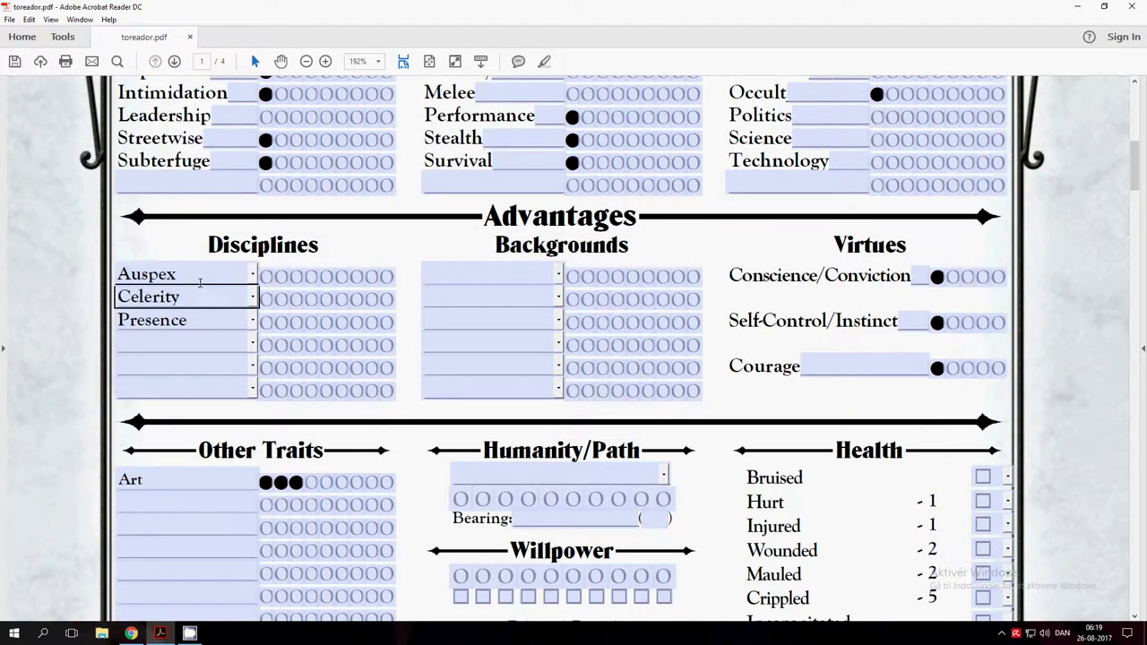
pyautogui.click(199, 278)
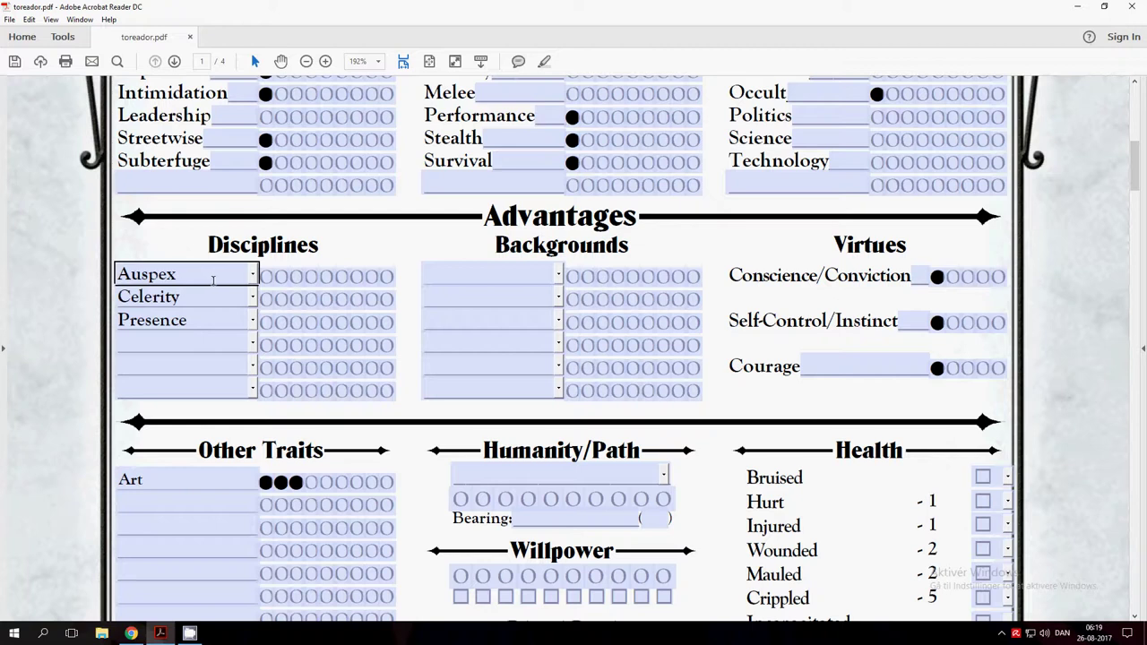
pyautogui.click(280, 278)
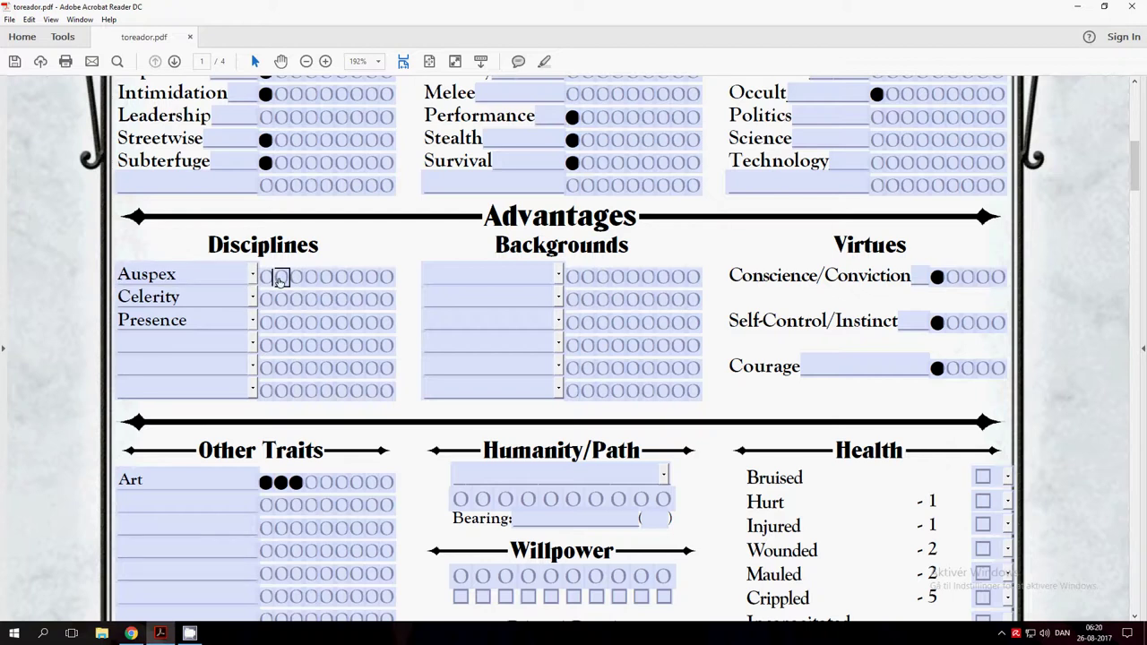
pyautogui.click(295, 279)
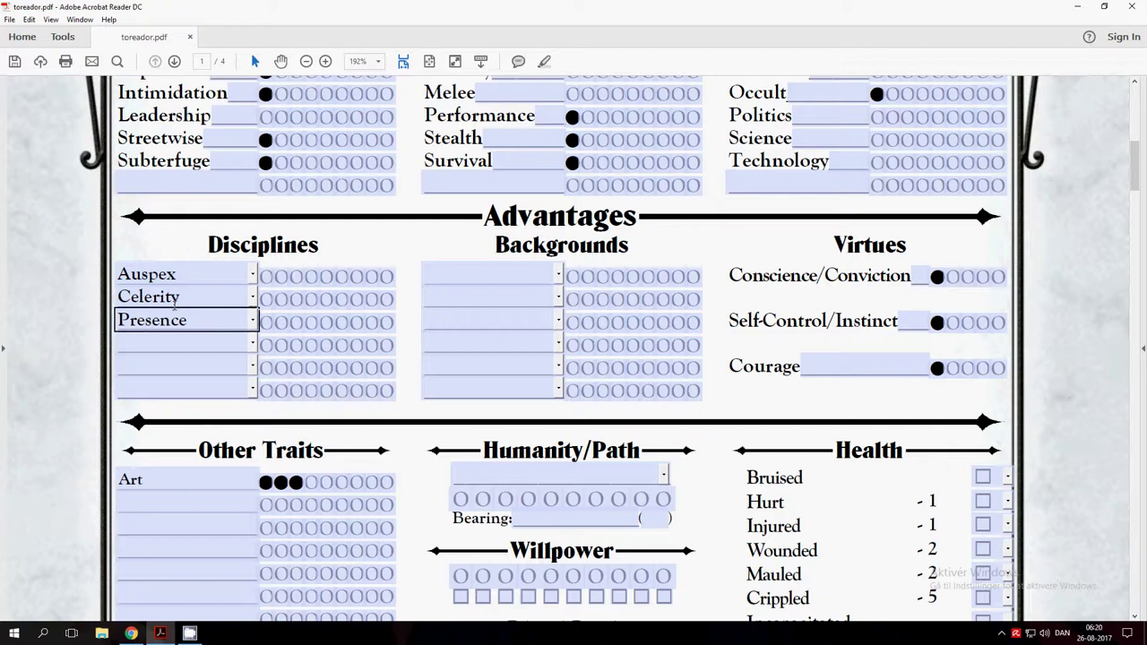
pyautogui.scroll(3, 266, 300)
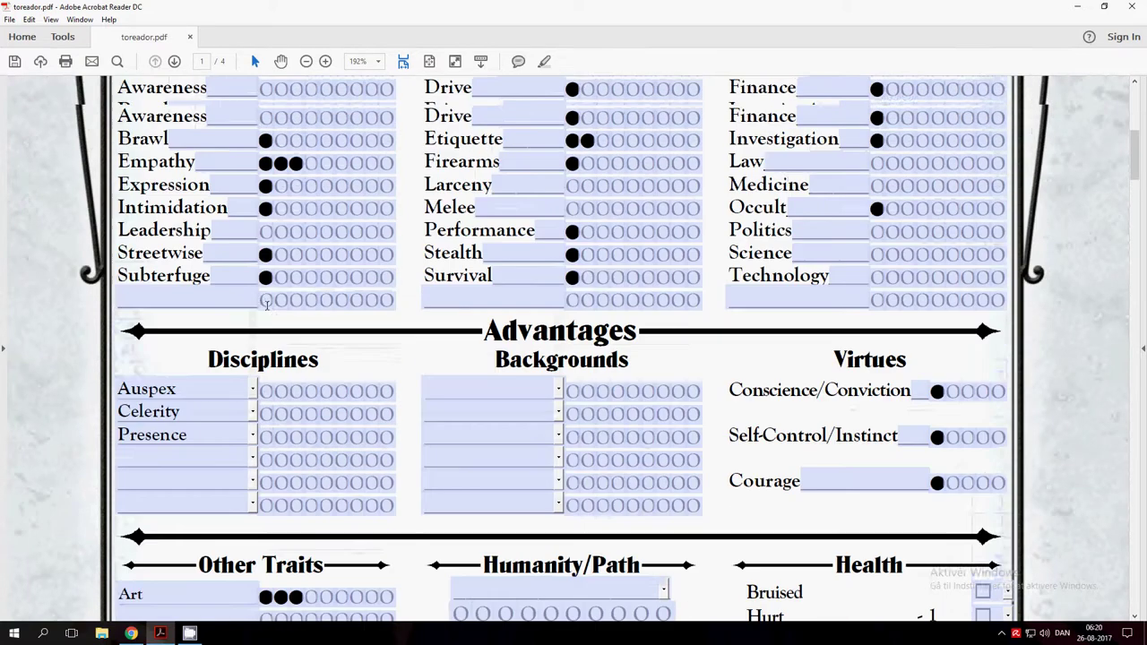
pyautogui.scroll(-2, 269, 430)
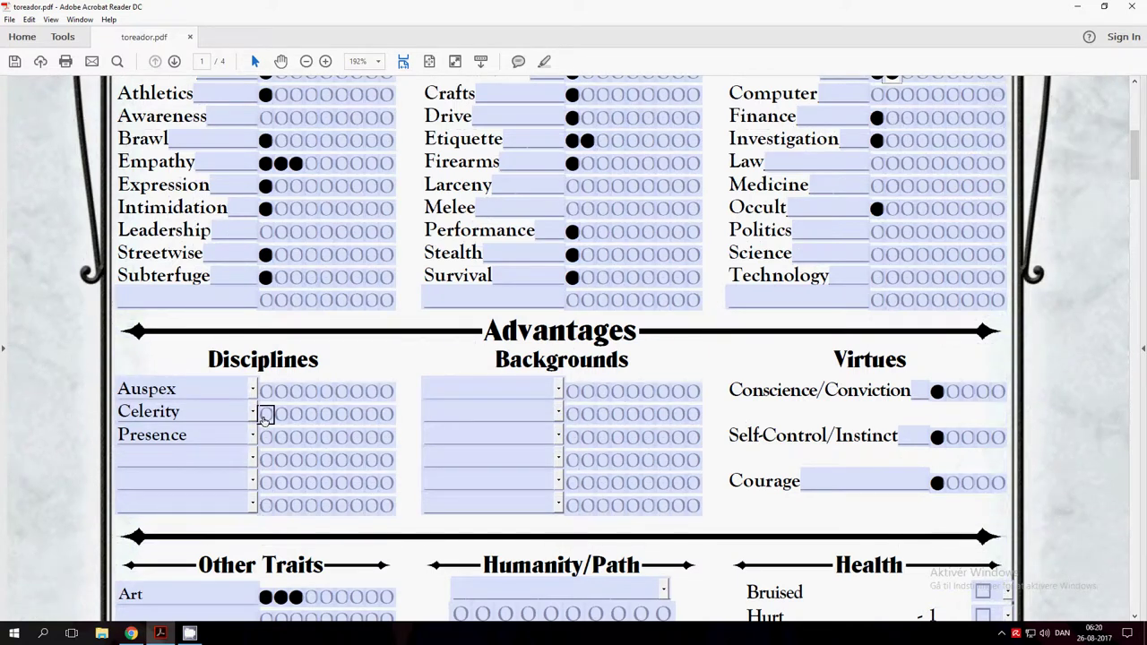
pyautogui.scroll(-4, 266, 417)
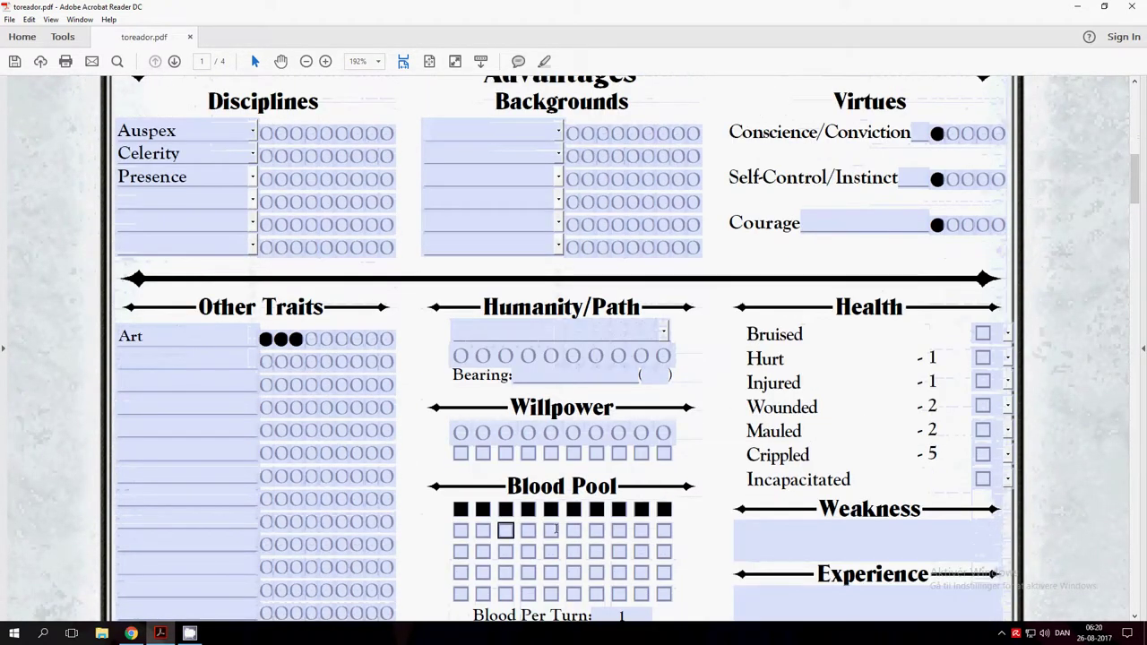
# - Under Disciplines, give Auspex one dot and Presence two dots
pyautogui.scroll(5, 269, 454)
pyautogui.scroll(-1, 264, 436)
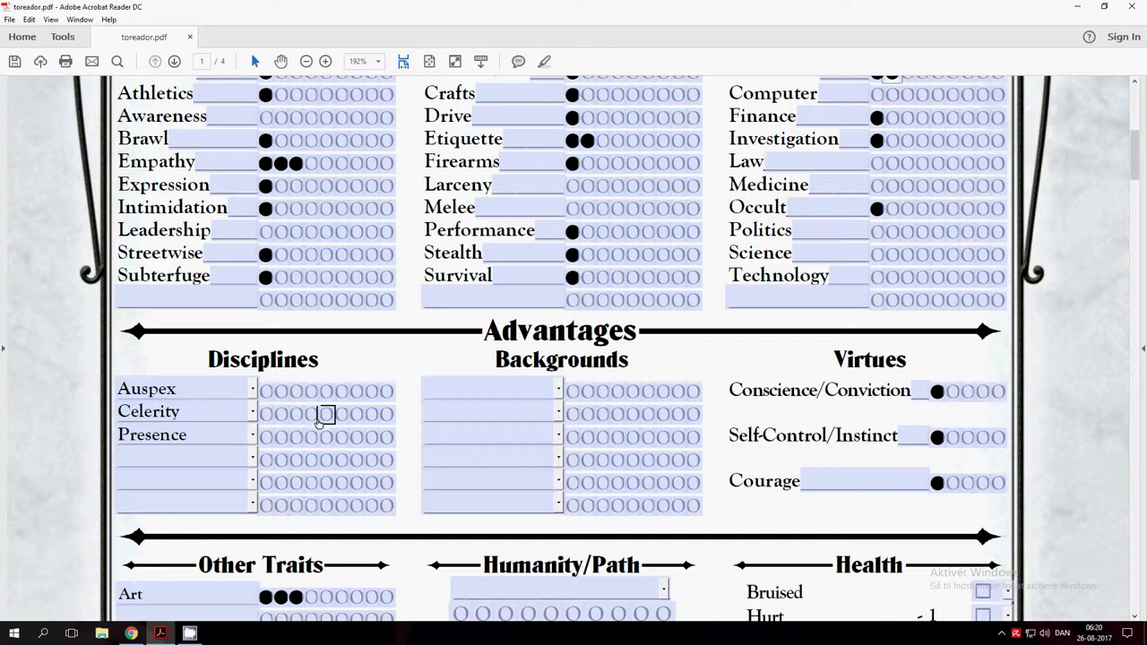
pyautogui.click(215, 438)
pyautogui.click(266, 439)
pyautogui.click(266, 437)
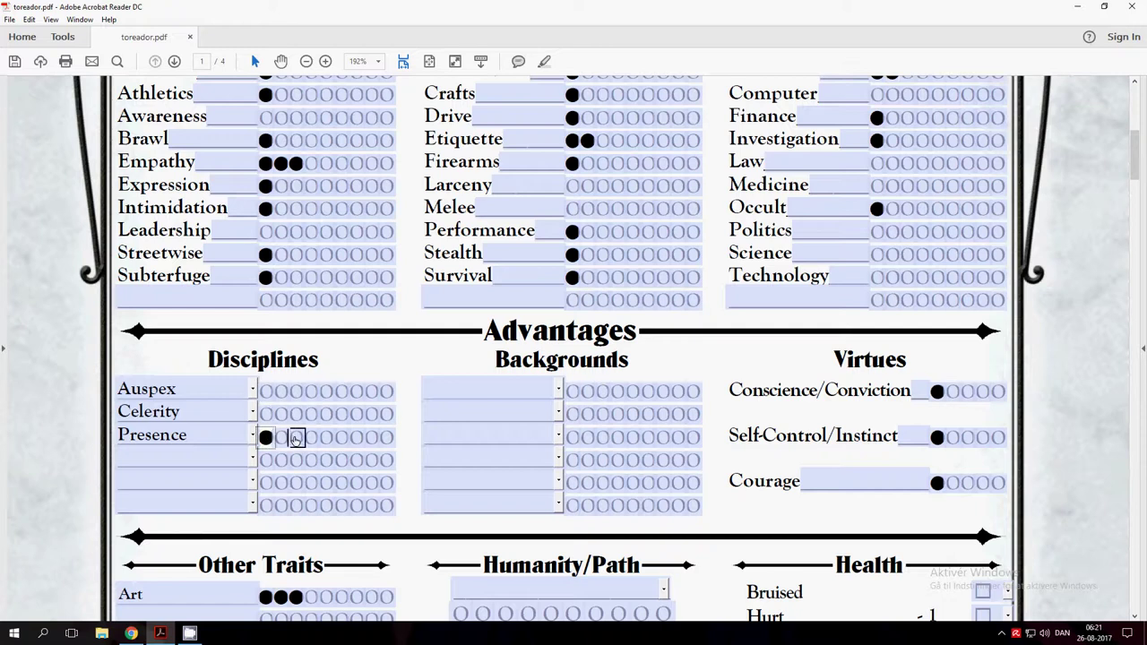
pyautogui.click(267, 392)
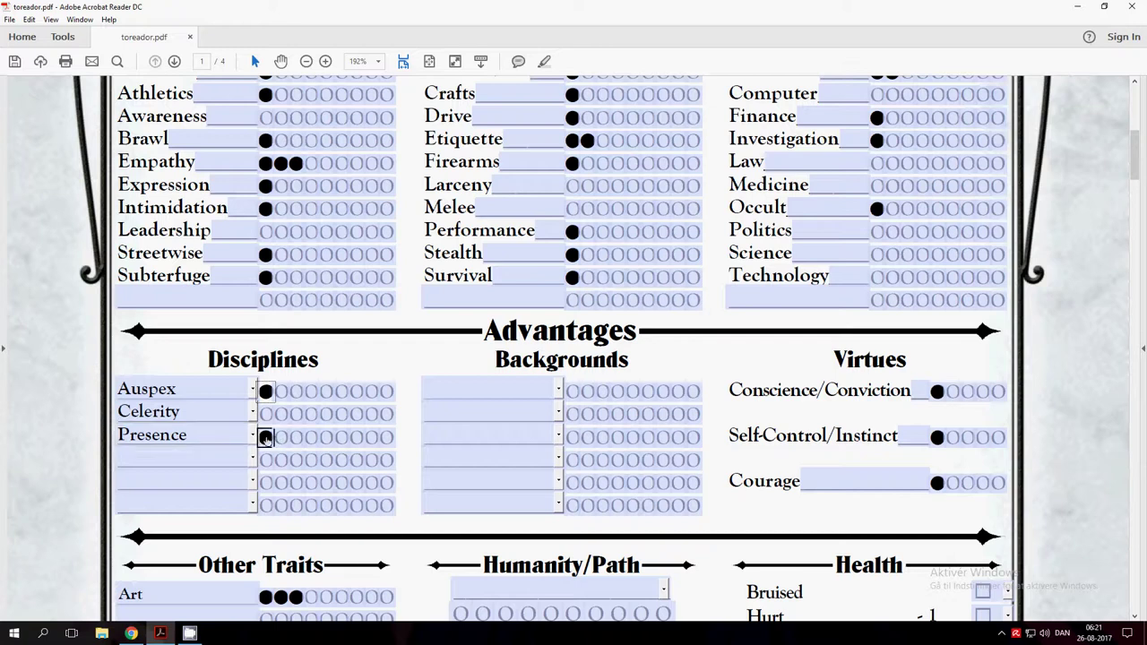
pyautogui.click(280, 440)
pyautogui.click(296, 439)
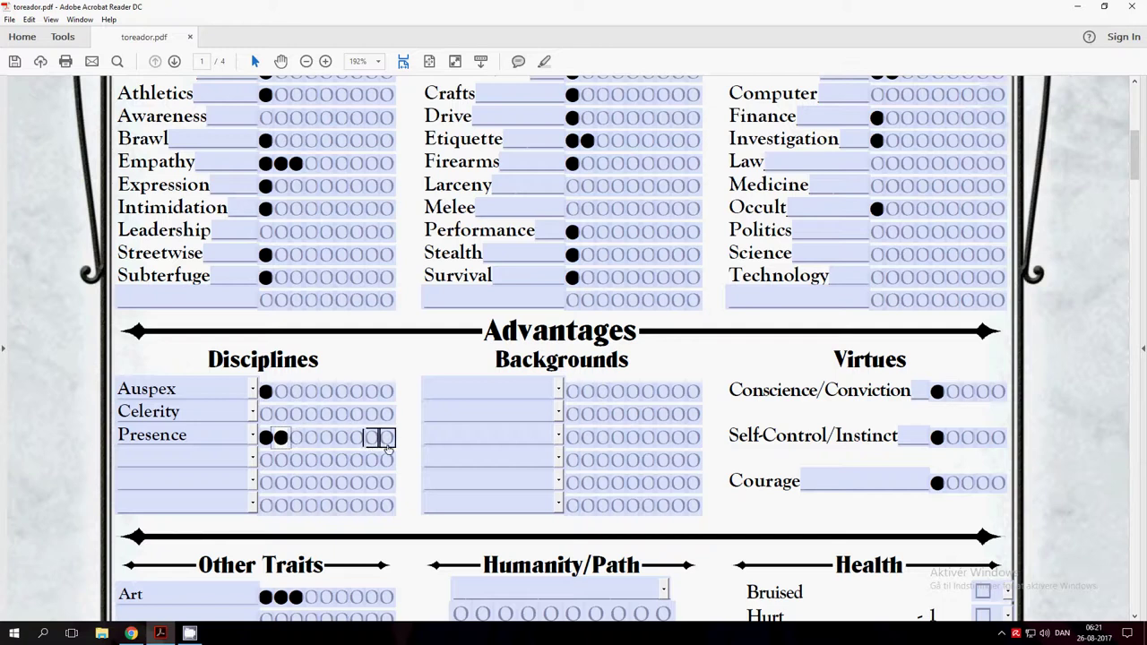
# - Choose Alternate Identity as the first entry under Backgrounds
pyautogui.scroll(-3, 439, 412)
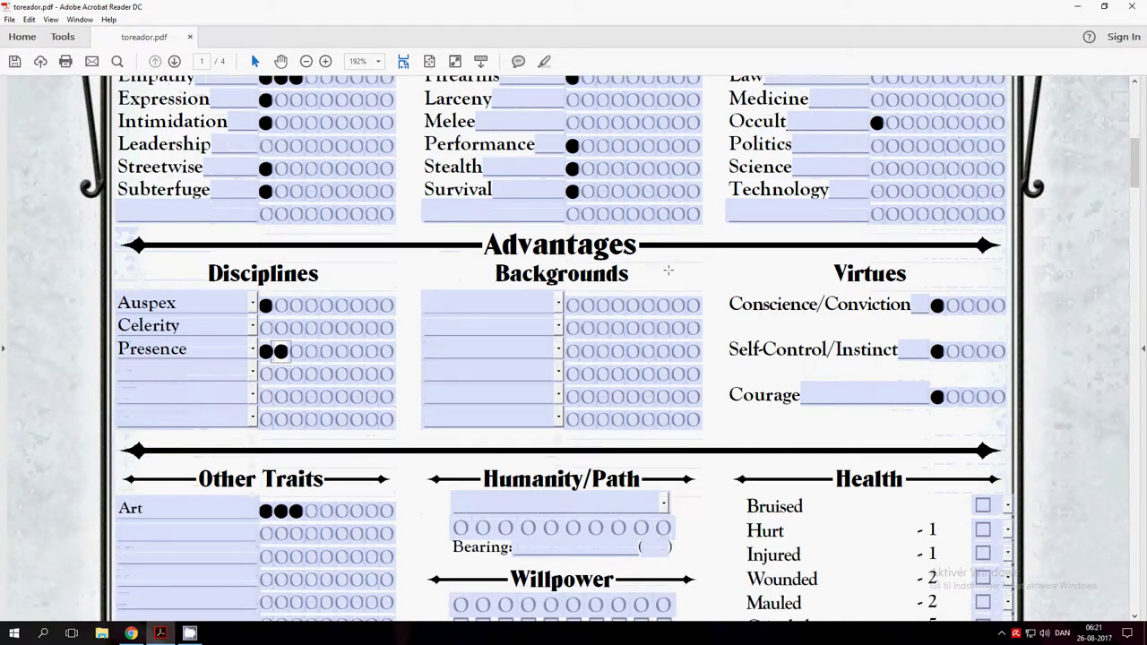
pyautogui.click(558, 305)
pyautogui.moveTo(558, 318); pyautogui.dragTo(562, 356)
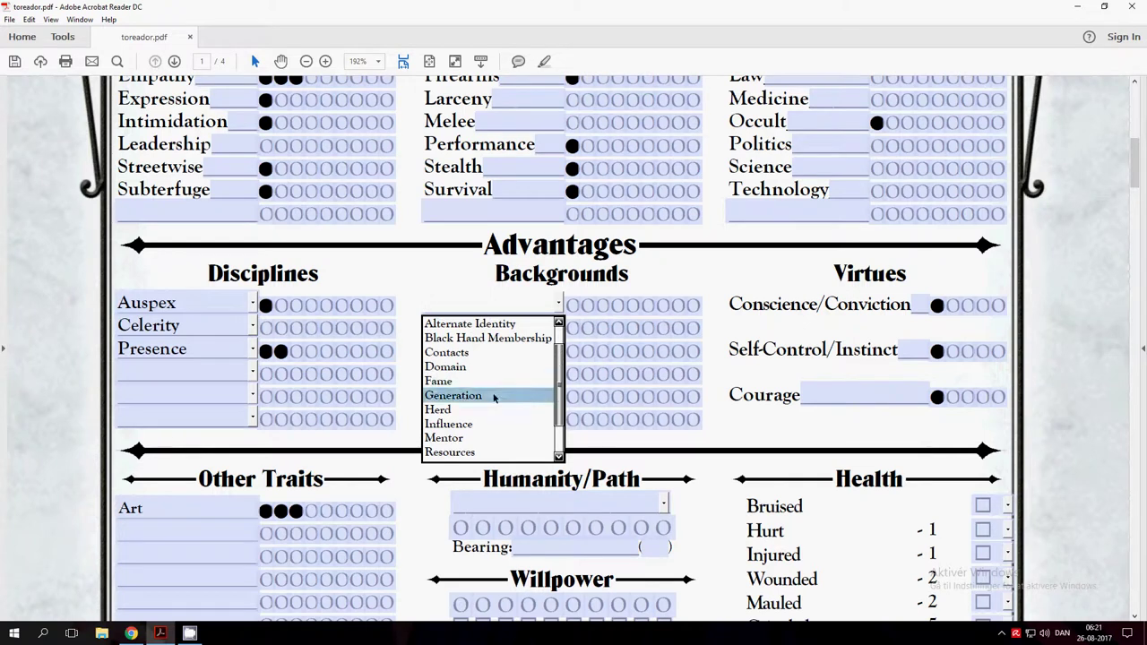
pyautogui.scroll(8, 681, 269)
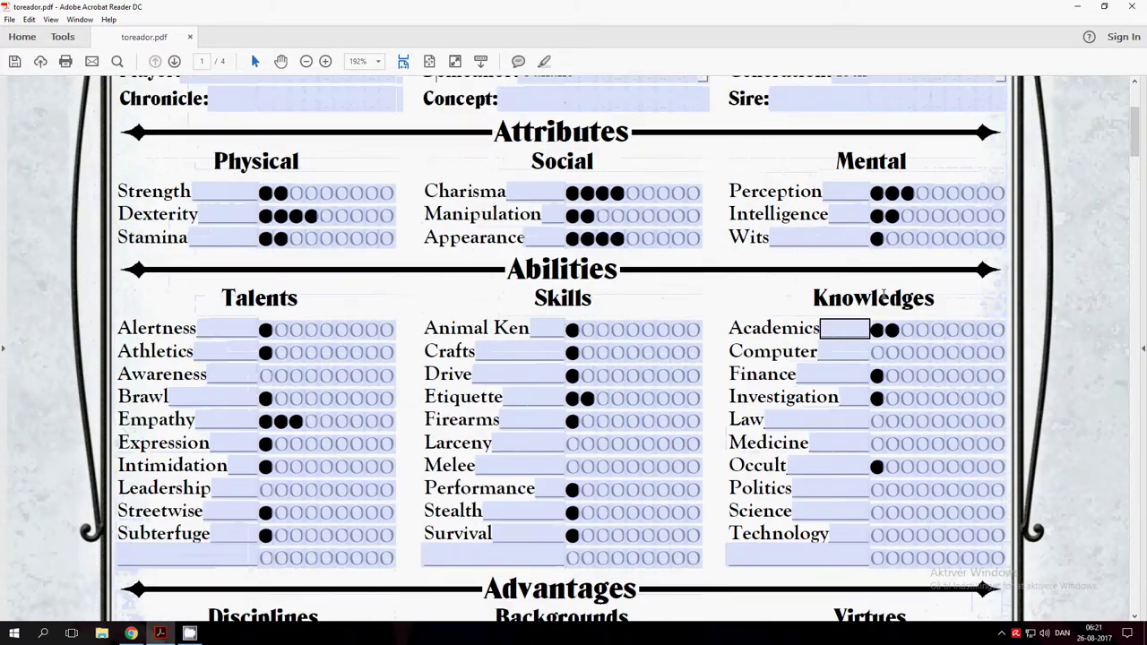
pyautogui.scroll(-2, 715, 449)
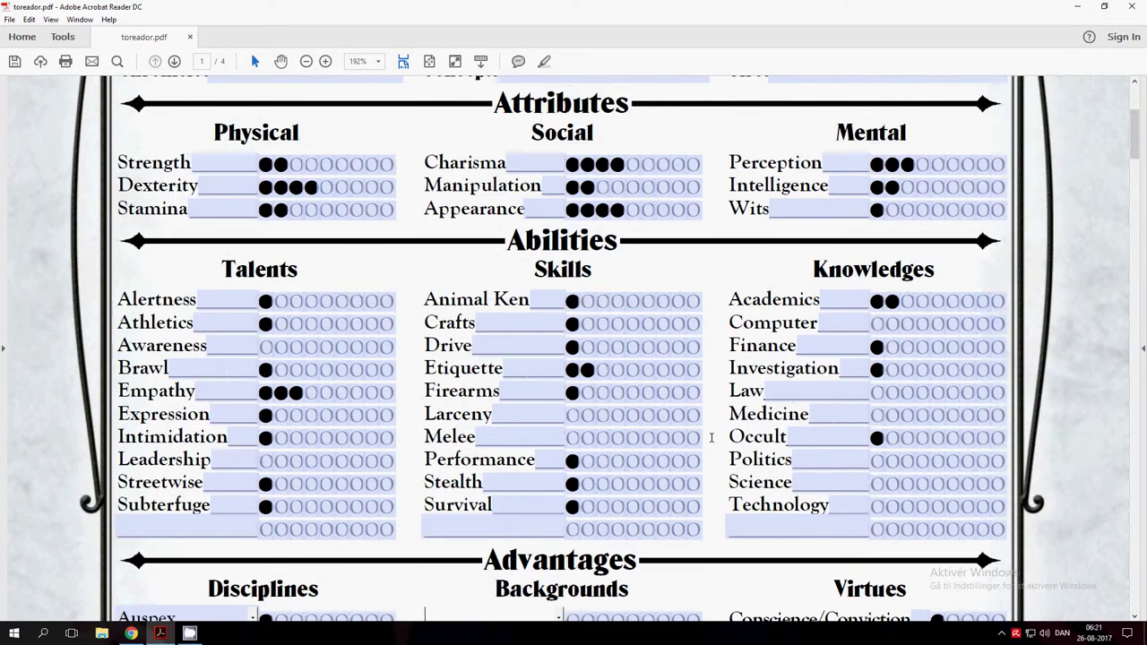
pyautogui.scroll(-7, 715, 449)
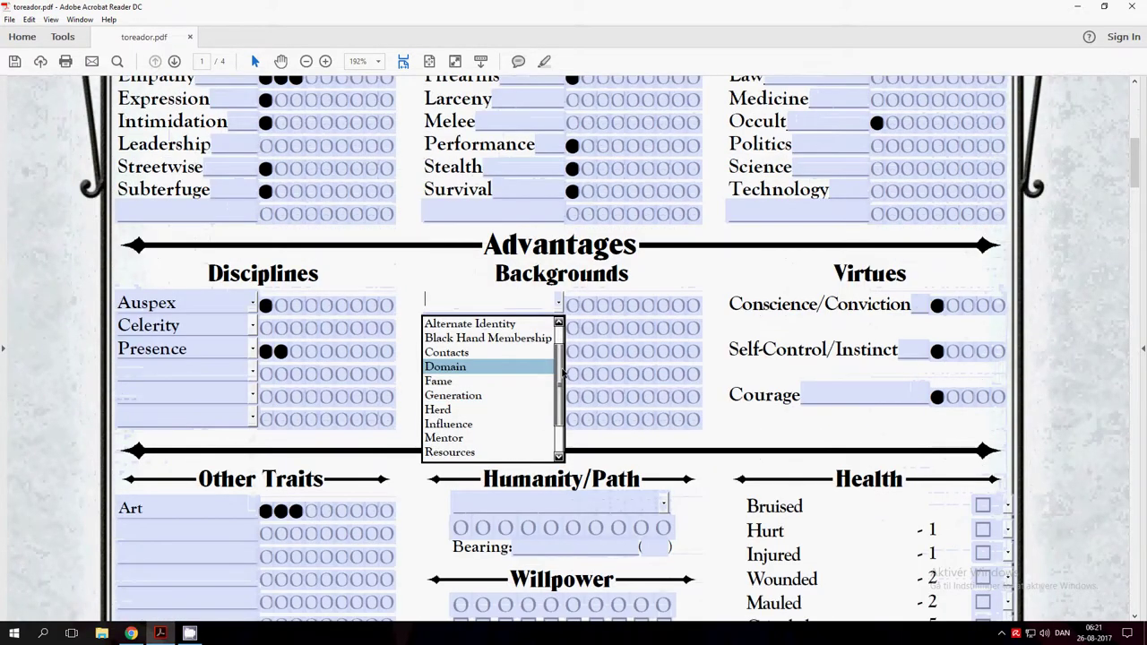
pyautogui.moveTo(563, 372); pyautogui.dragTo(563, 351)
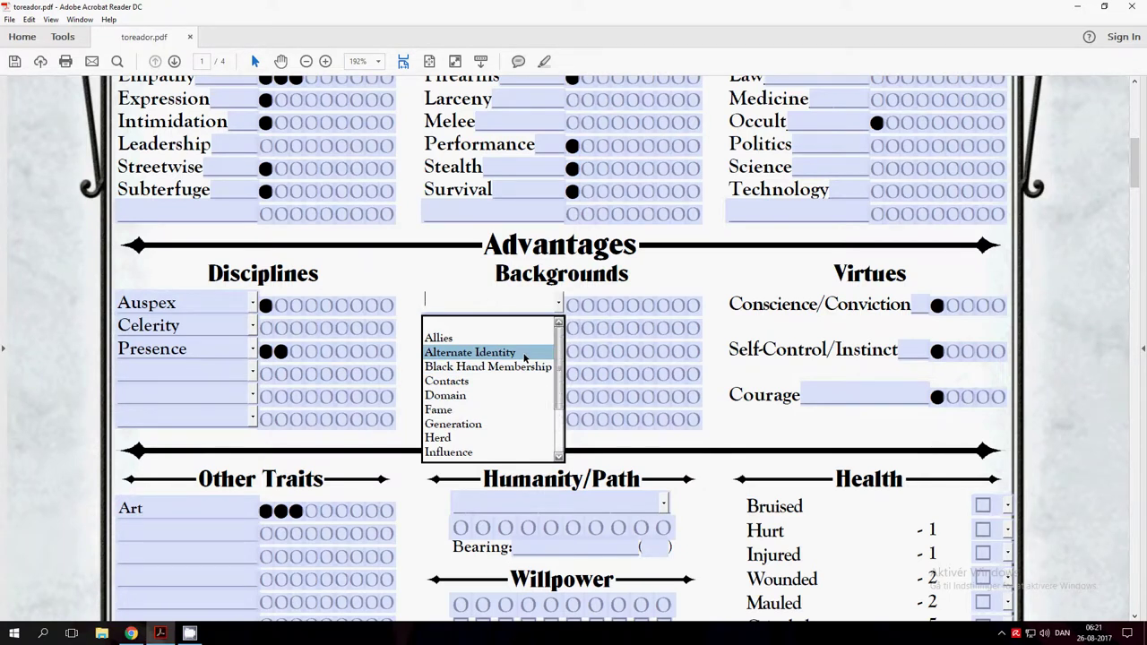
pyautogui.click(525, 358)
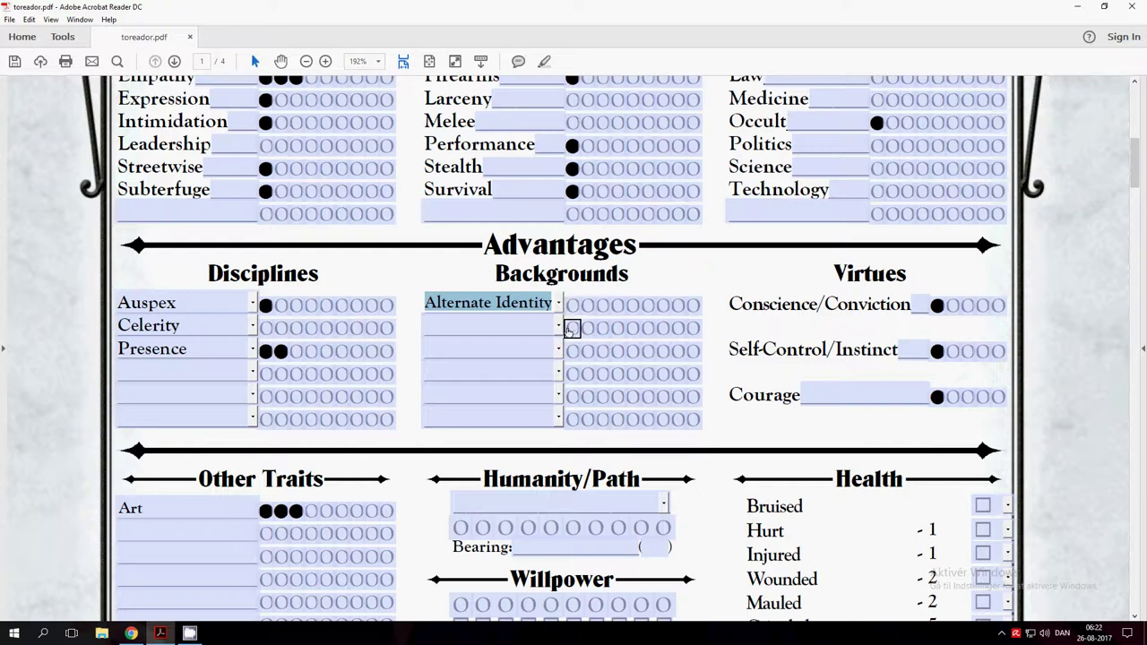
# - Choose Resources as the second entry under Backgrounds
pyautogui.click(557, 331)
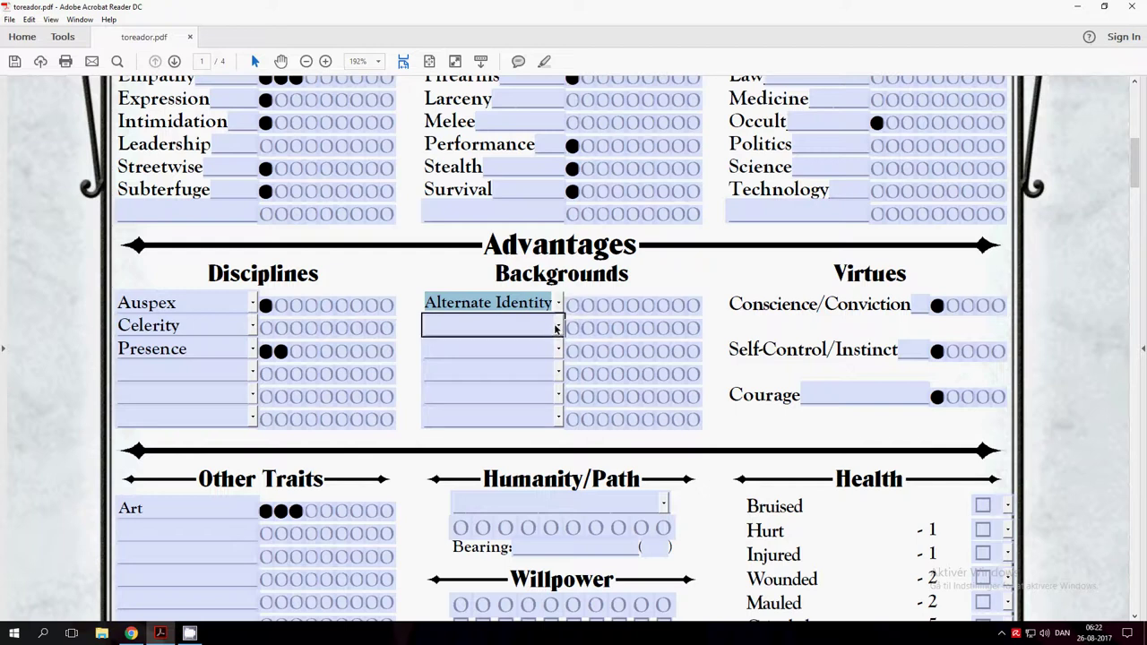
pyautogui.click(556, 331)
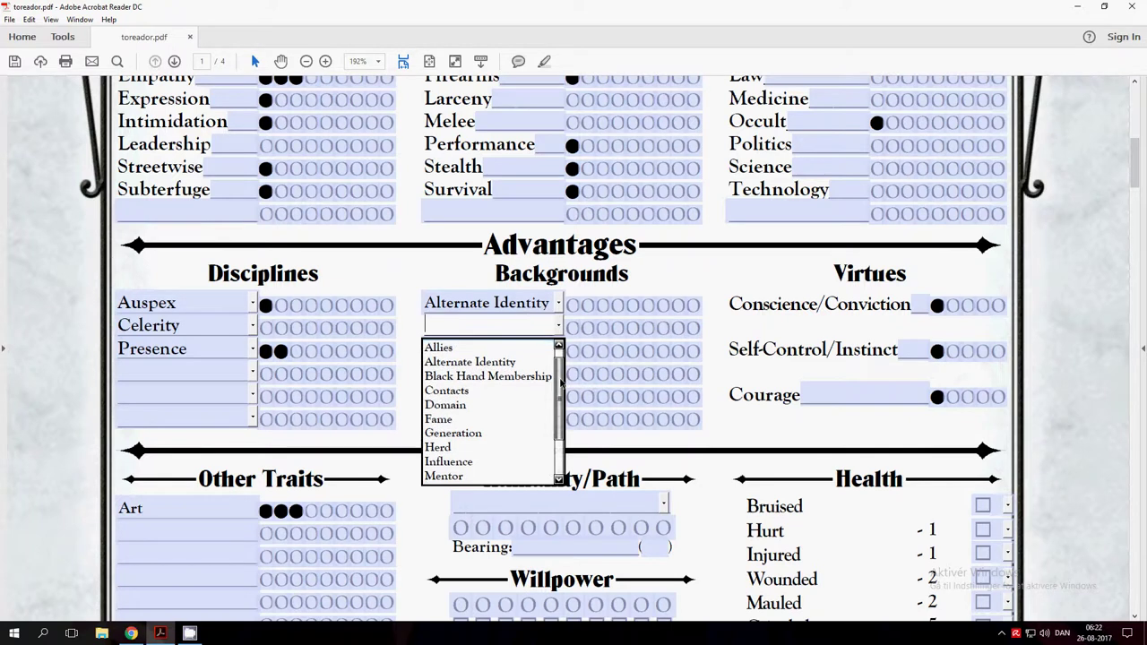
pyautogui.scroll(-2, 504, 466)
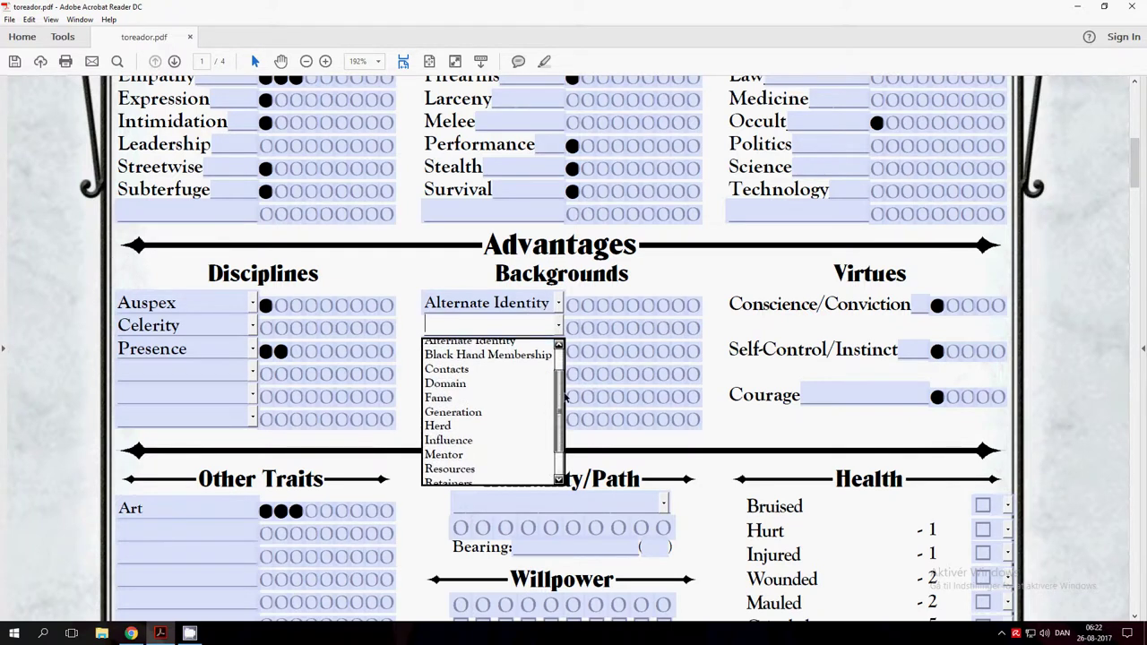
pyautogui.click(504, 464)
# - Choose Influence as the third entry under Backgrounds
pyautogui.click(559, 354)
pyautogui.click(559, 355)
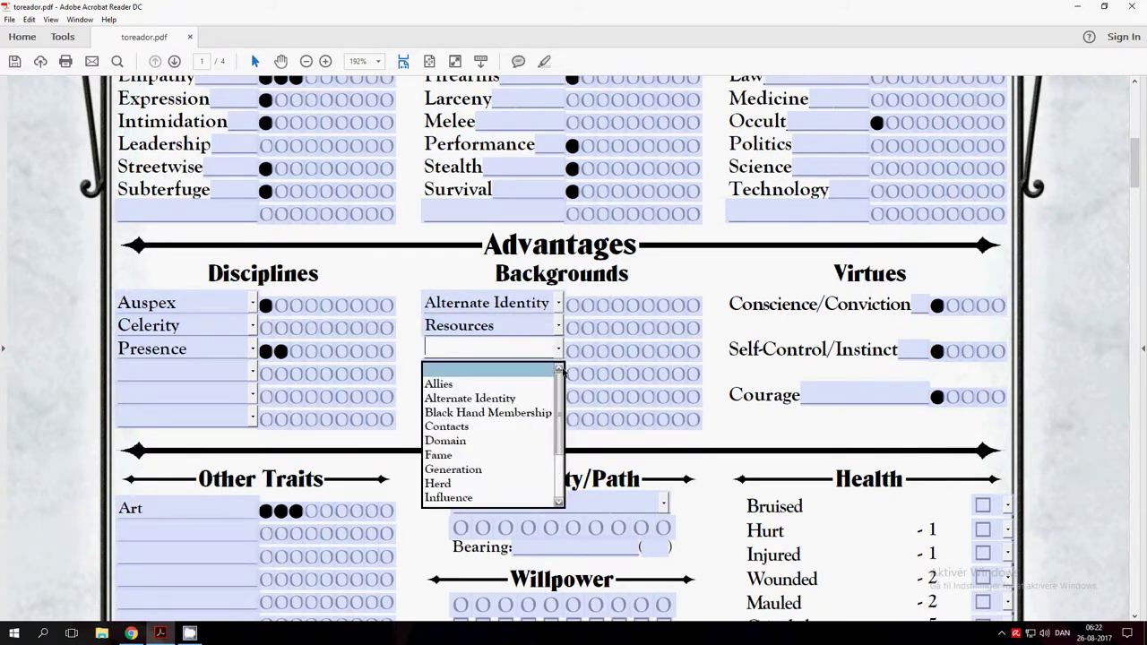
pyautogui.scroll(-3, 561, 424)
pyautogui.moveTo(562, 424); pyautogui.dragTo(565, 394)
pyautogui.scroll(-3, 515, 442)
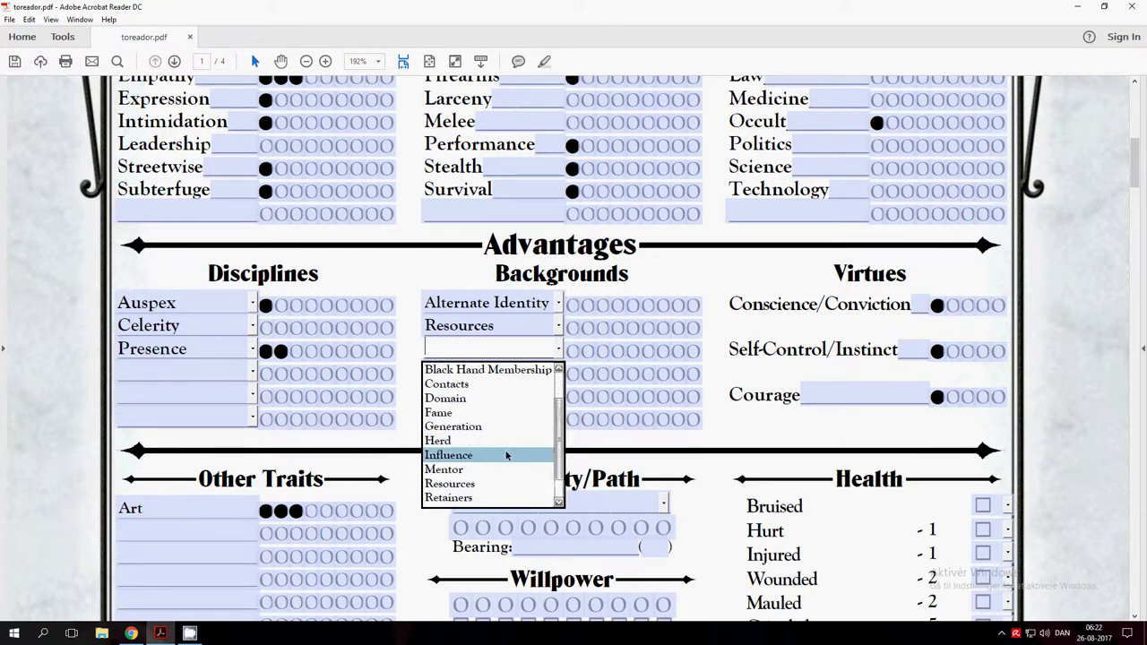
pyautogui.click(507, 455)
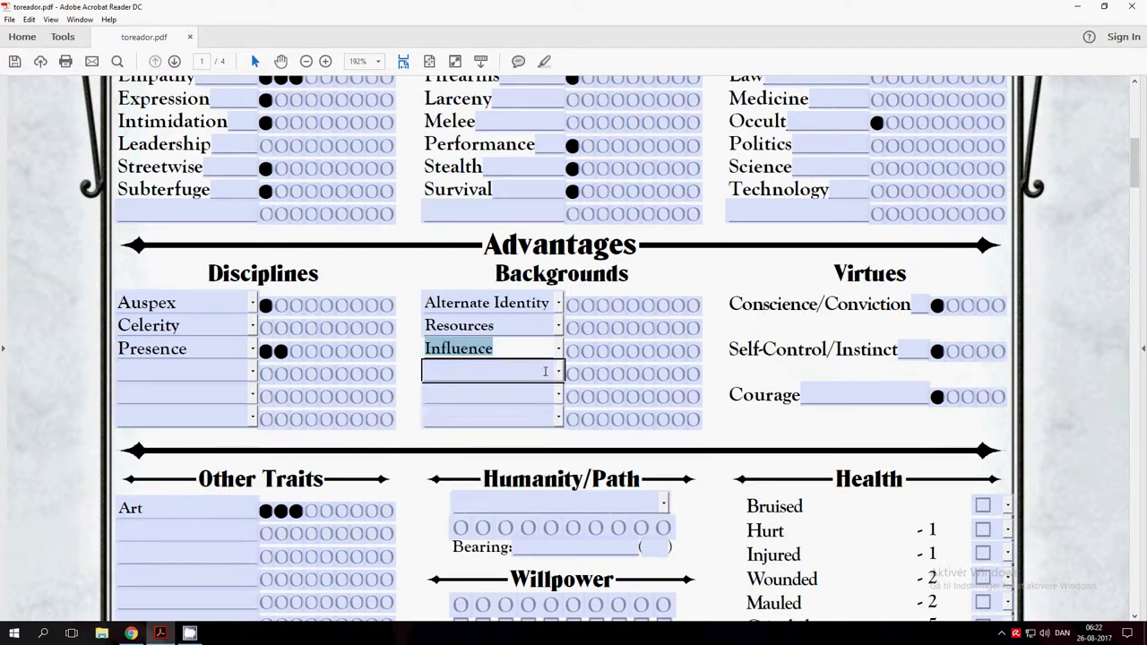
# - Change the third entry under Backgrounds to Contacts
pyautogui.press('Tab')
pyautogui.click(557, 377)
pyautogui.moveTo(559, 417); pyautogui.dragTo(557, 466)
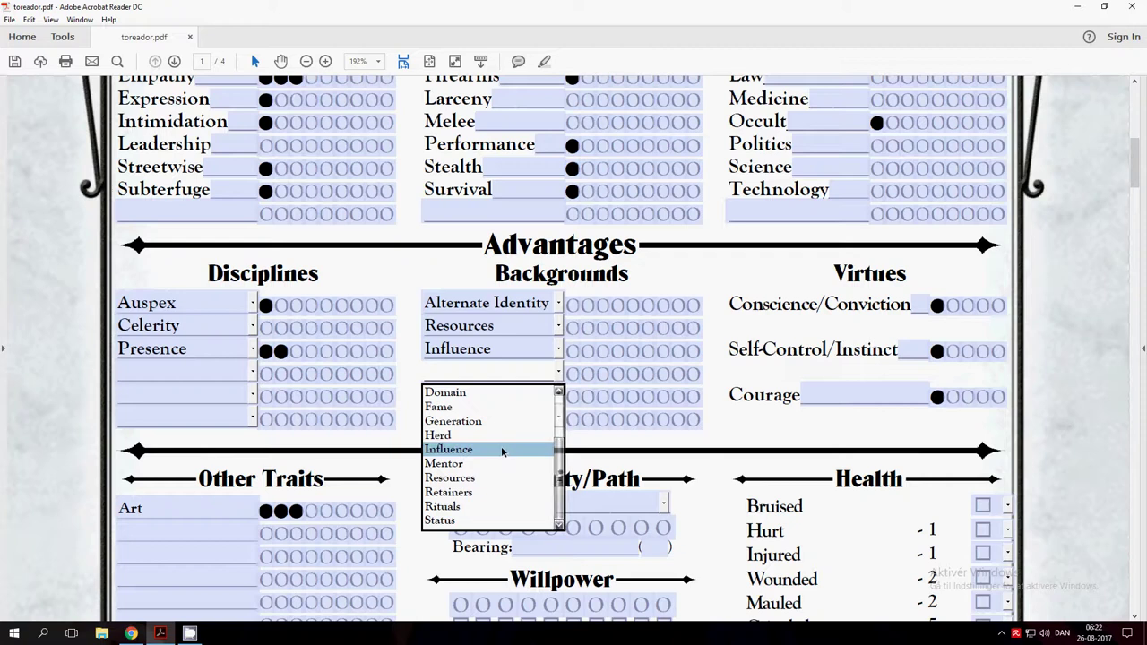
pyautogui.click(562, 350)
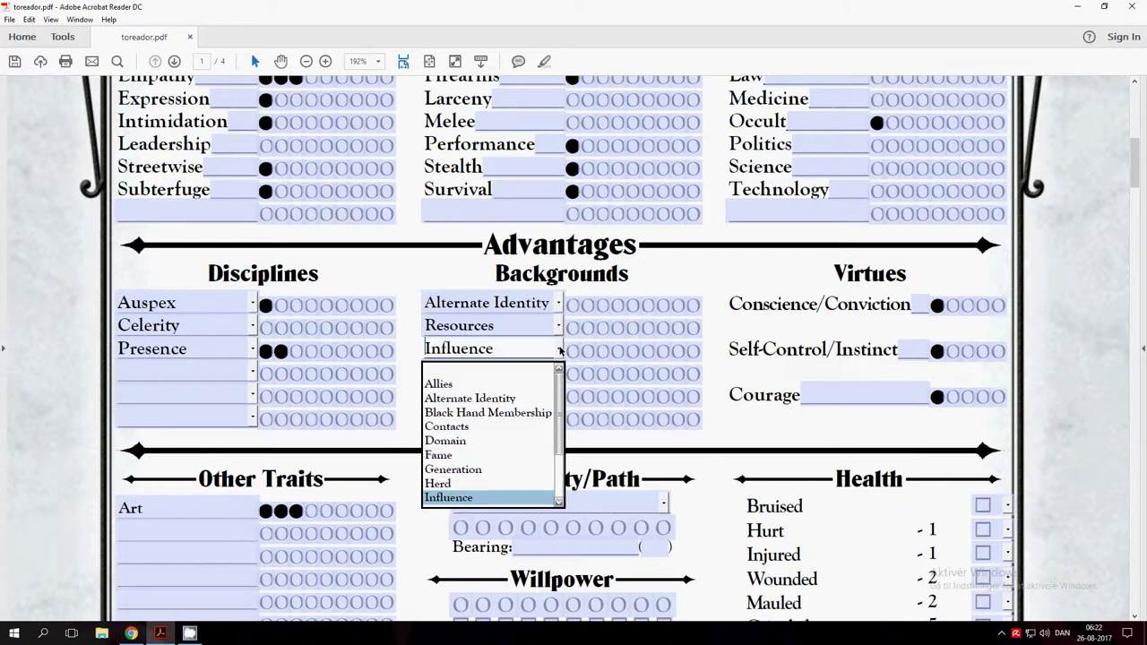
pyautogui.click(518, 429)
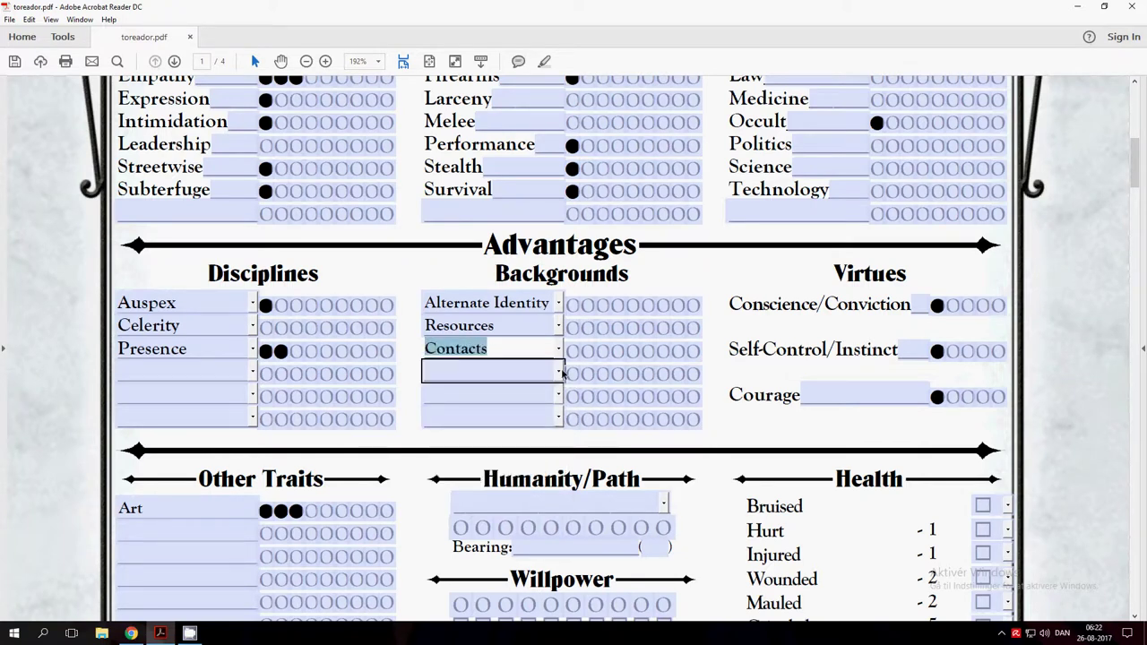
# - Choose Herd as the fourth entry under Backgrounds
pyautogui.click(558, 371)
pyautogui.scroll(-1, 558, 414)
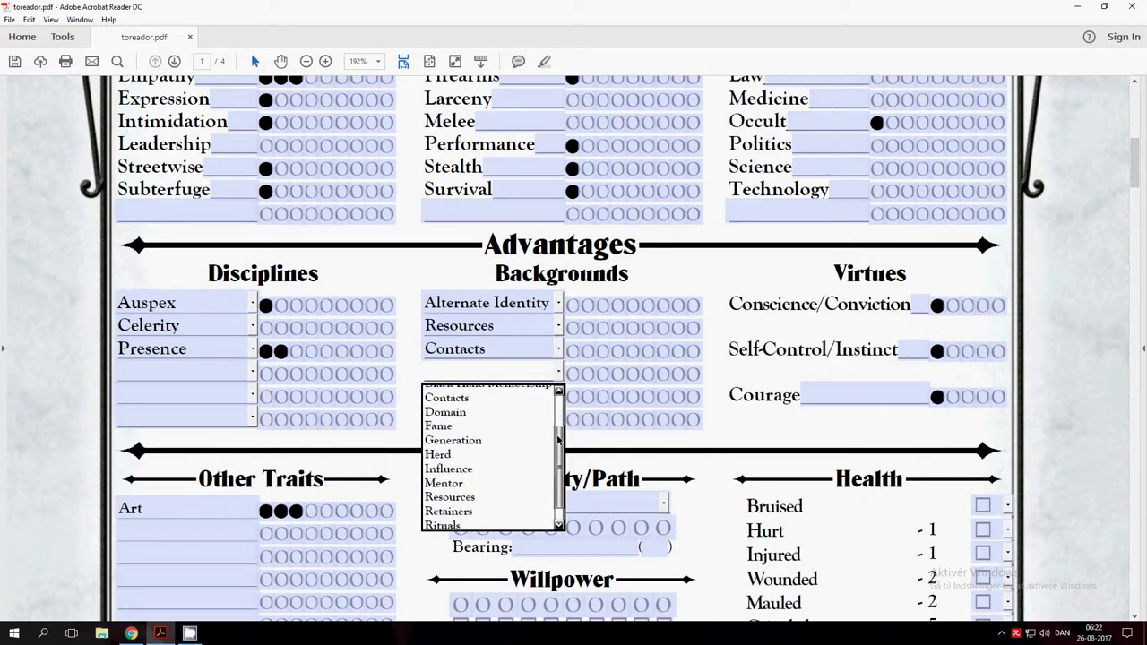
pyautogui.scroll(1, 502, 449)
pyautogui.click(503, 464)
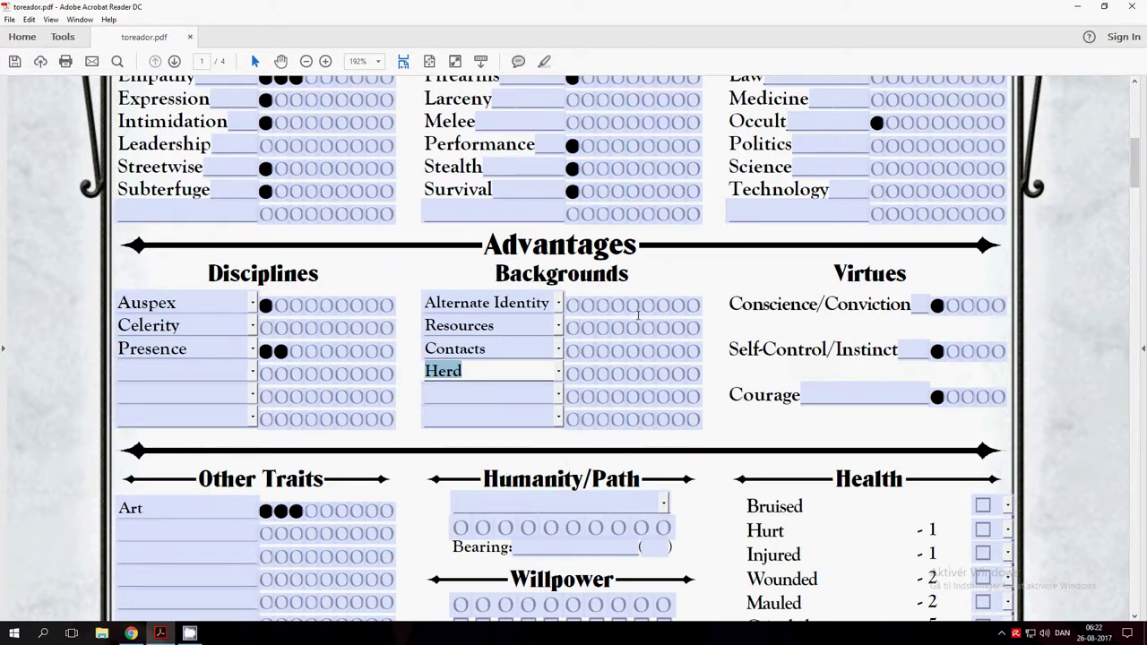
# - Under Backgrounds, give Alternate Identity, Contacts and Herd one dot each and Resources two dots
pyautogui.click(572, 350)
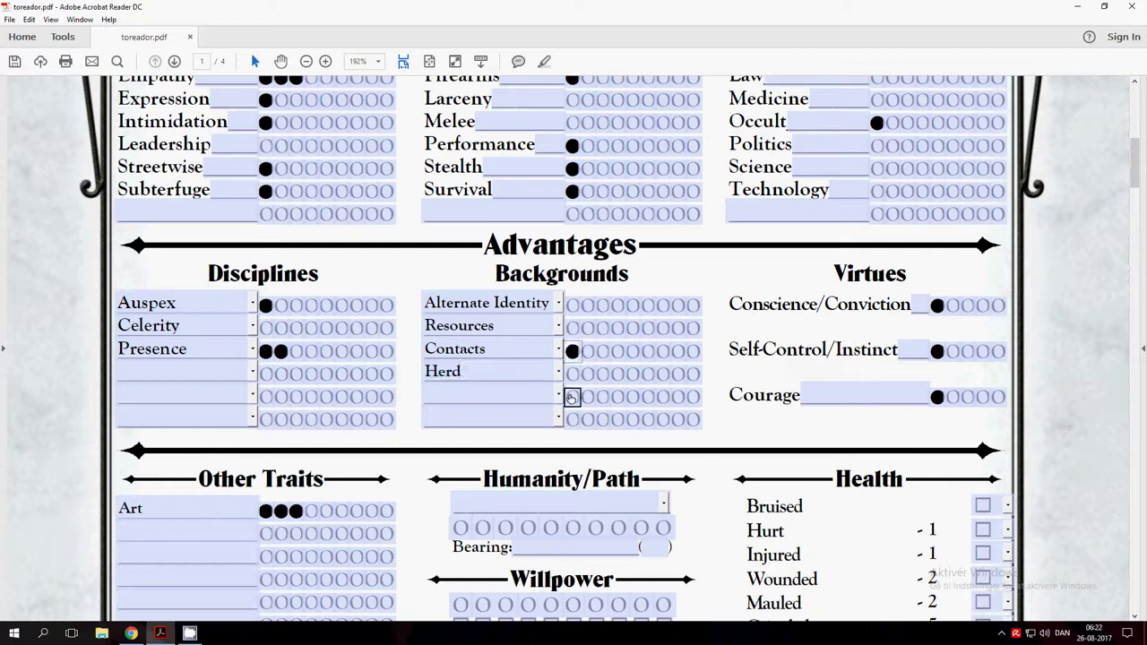
pyautogui.click(572, 373)
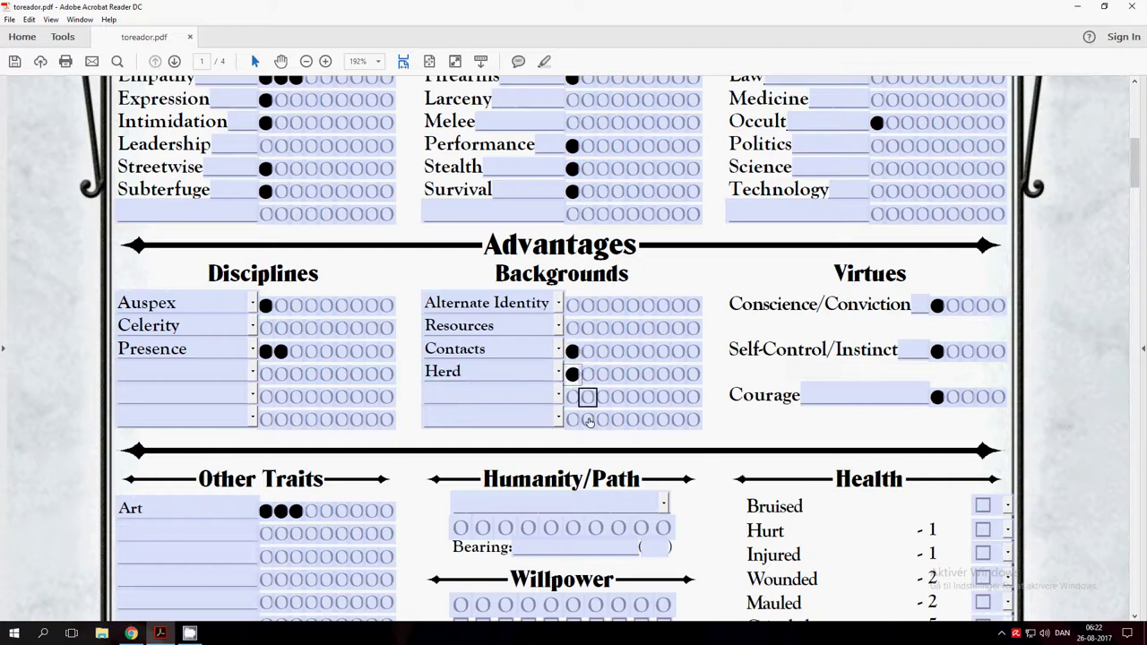
pyautogui.click(572, 329)
pyautogui.click(587, 329)
pyautogui.click(571, 305)
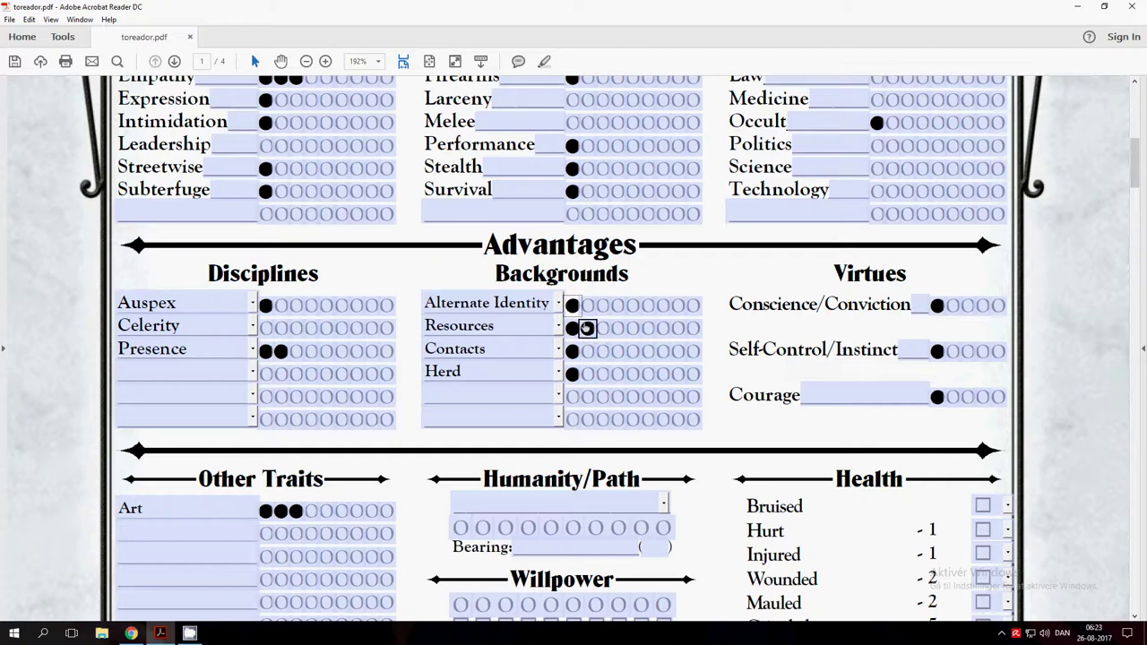
pyautogui.click(572, 305)
pyautogui.click(572, 375)
# - Under Virtues, set Self-Control/Instinct to four dots
pyautogui.click(815, 396)
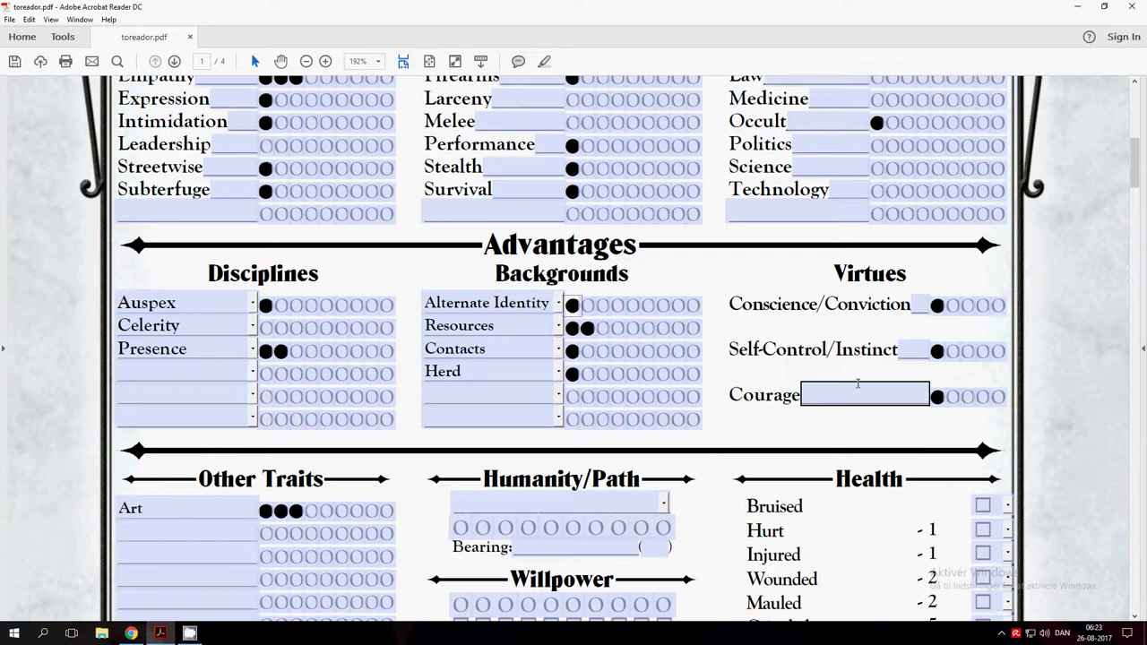
pyautogui.click(952, 351)
pyautogui.click(967, 351)
pyautogui.click(982, 351)
pyautogui.click(996, 353)
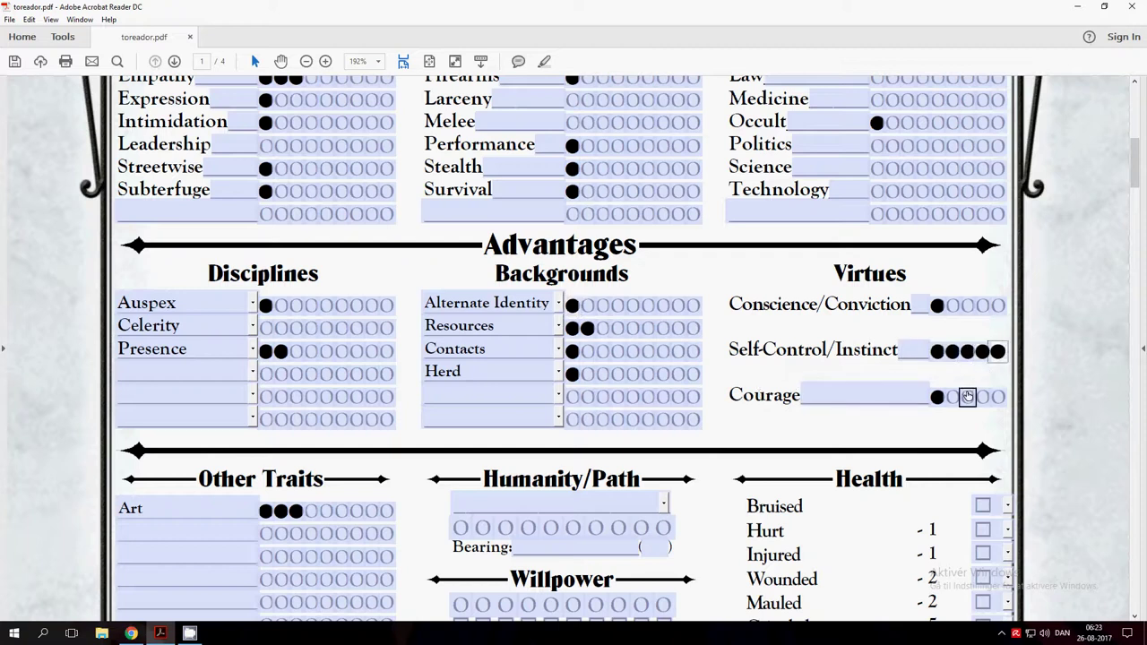
pyautogui.click(997, 352)
# - Under Virtues, set Conscience/Conviction and Courage to three dots each
pyautogui.click(951, 306)
pyautogui.click(952, 396)
pyautogui.click(966, 396)
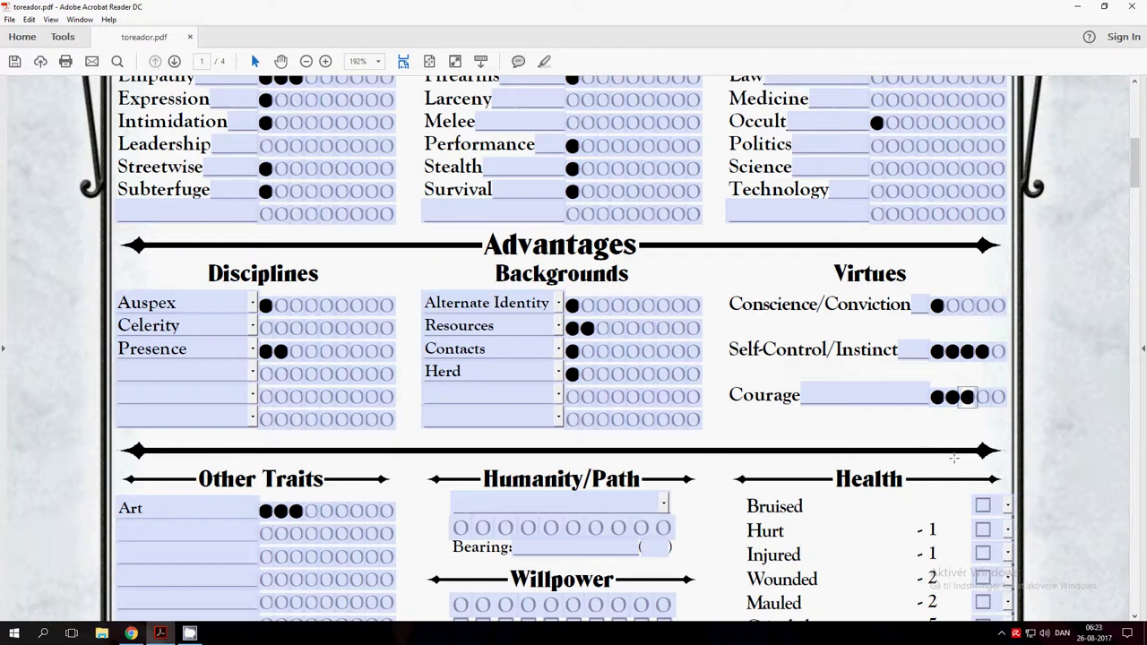
pyautogui.click(952, 306)
pyautogui.click(966, 305)
pyautogui.click(980, 396)
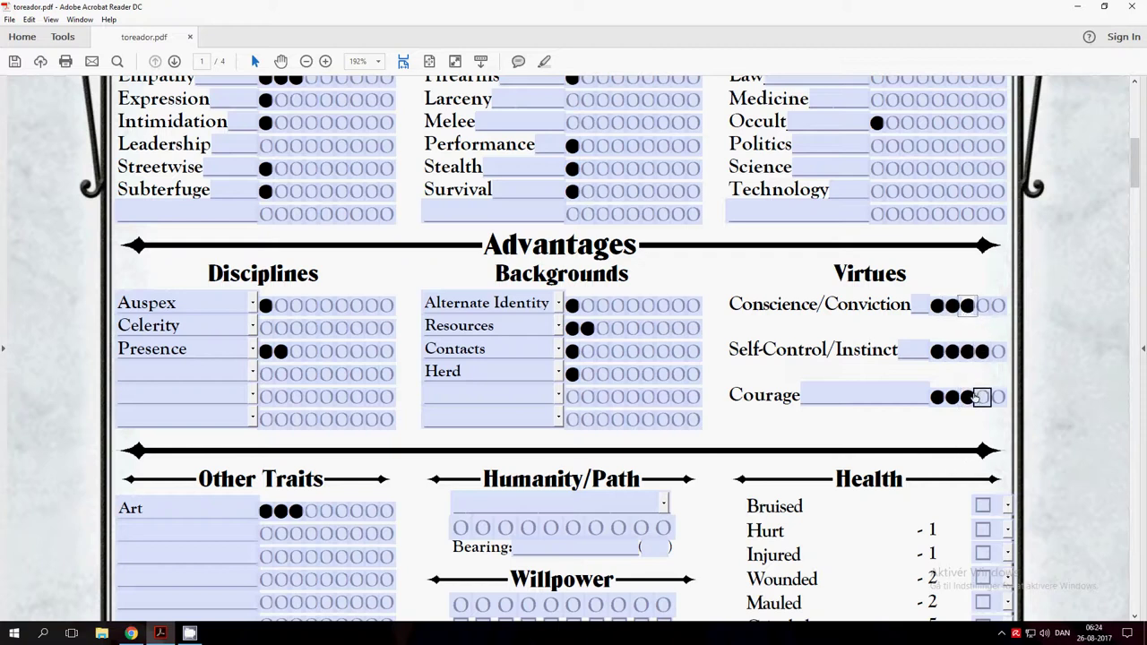
# - Lower Courage to two dots and raise Conscience/Conviction to four dots under Virtues
pyautogui.scroll(-1, 957, 380)
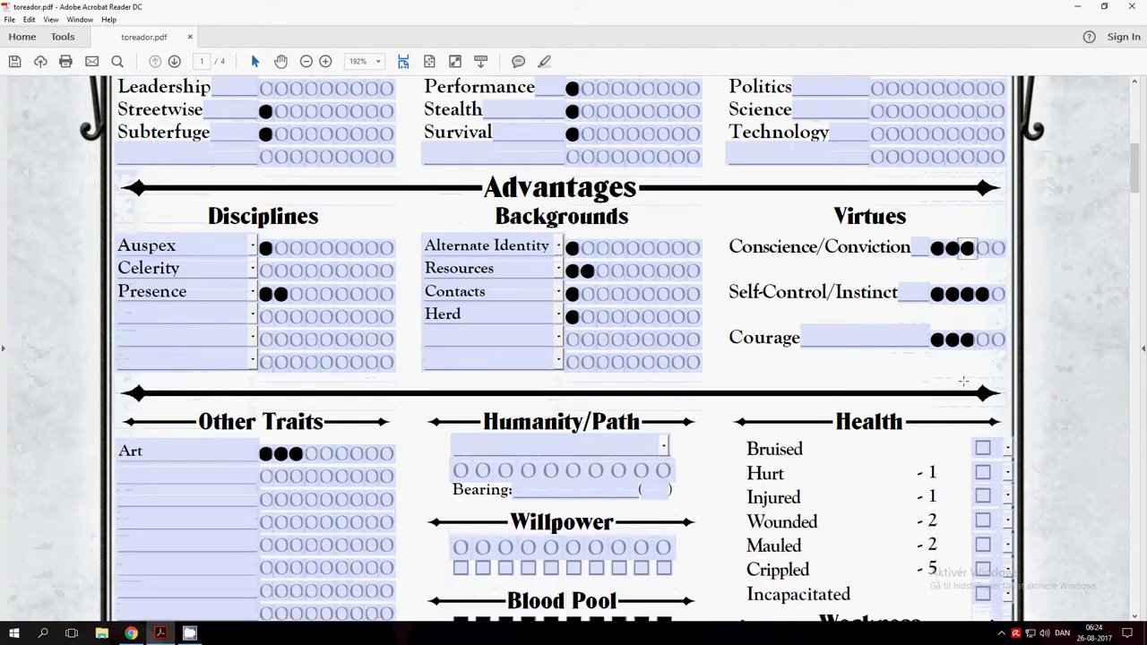
pyautogui.click(968, 340)
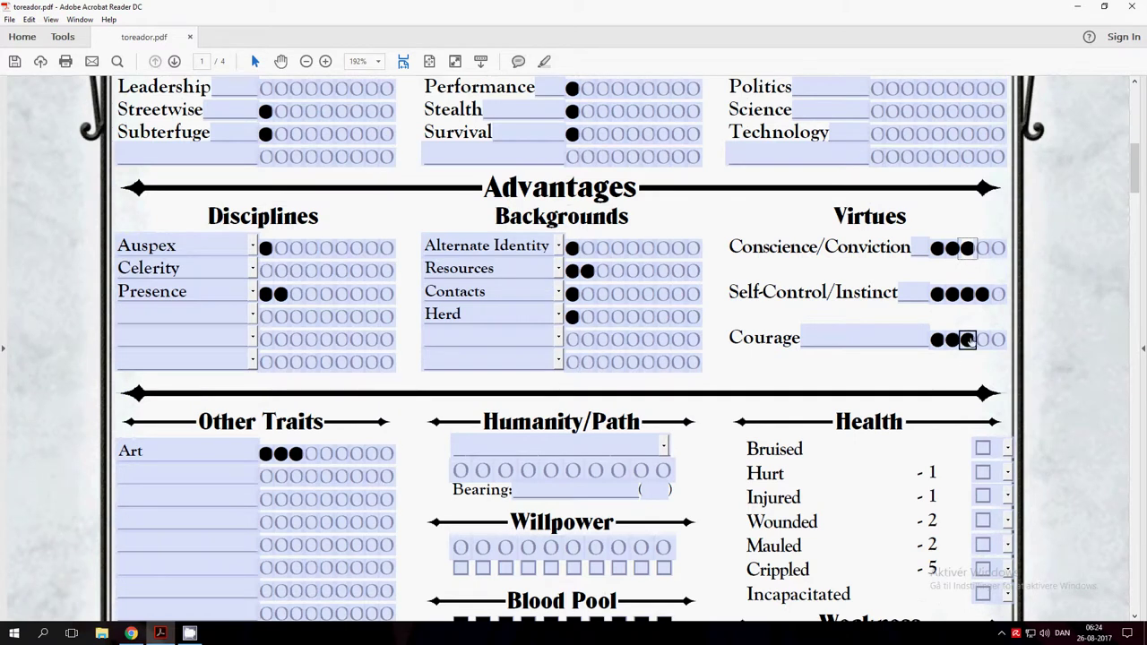
pyautogui.click(983, 295)
pyautogui.scroll(-1, 810, 304)
pyautogui.click(814, 308)
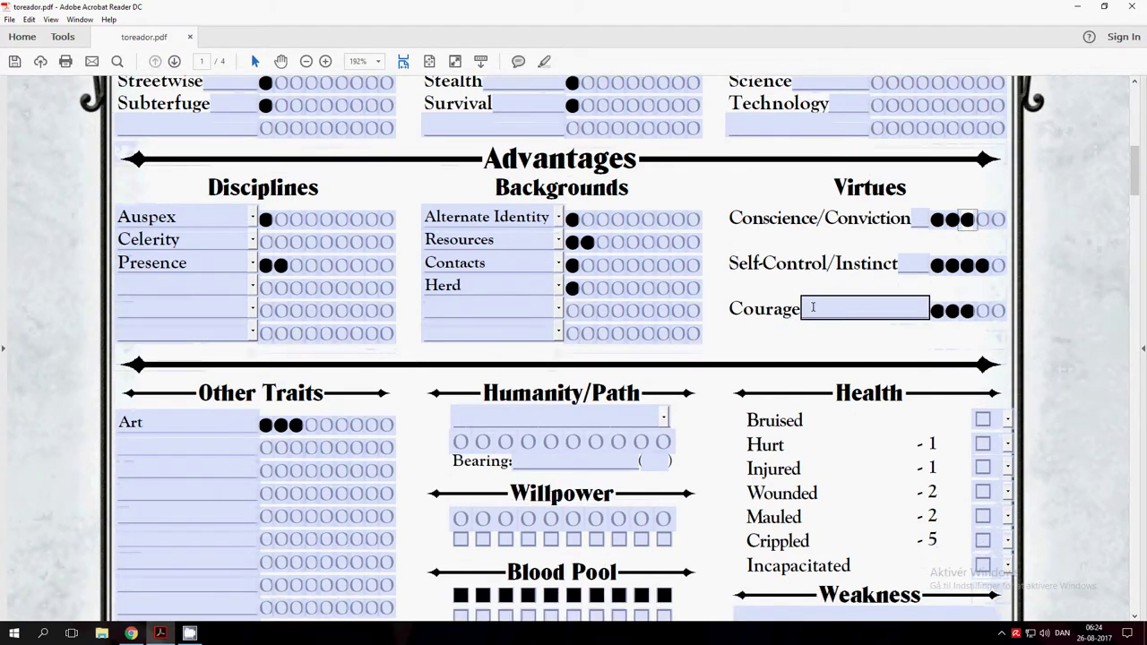
pyautogui.scroll(1, 813, 307)
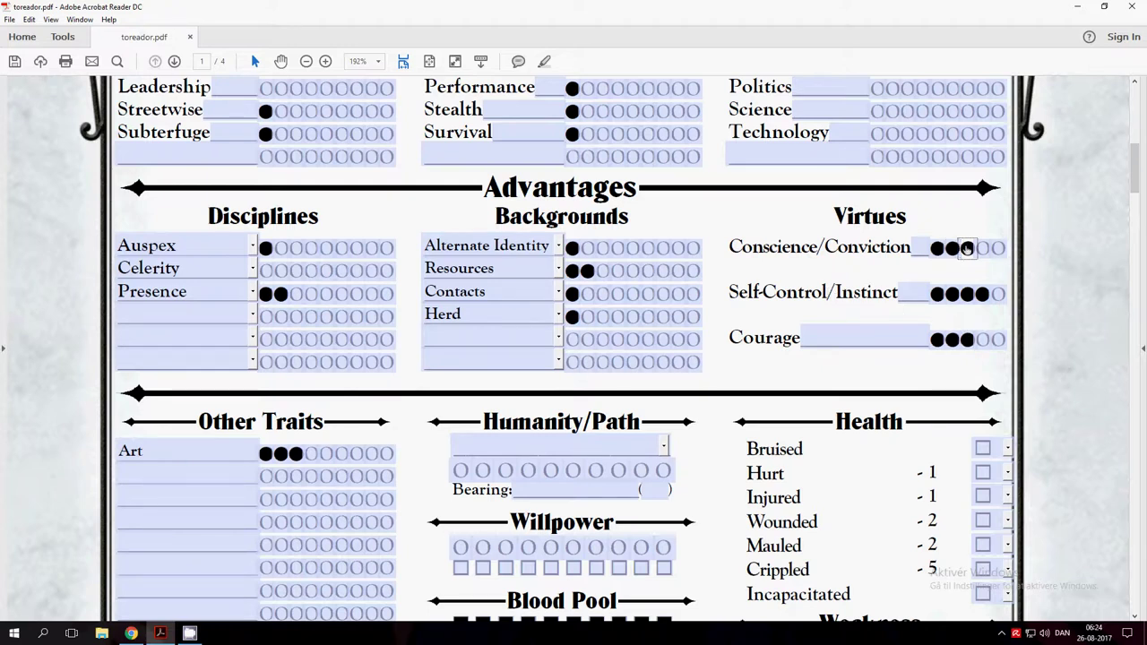
pyautogui.click(967, 339)
pyautogui.click(982, 247)
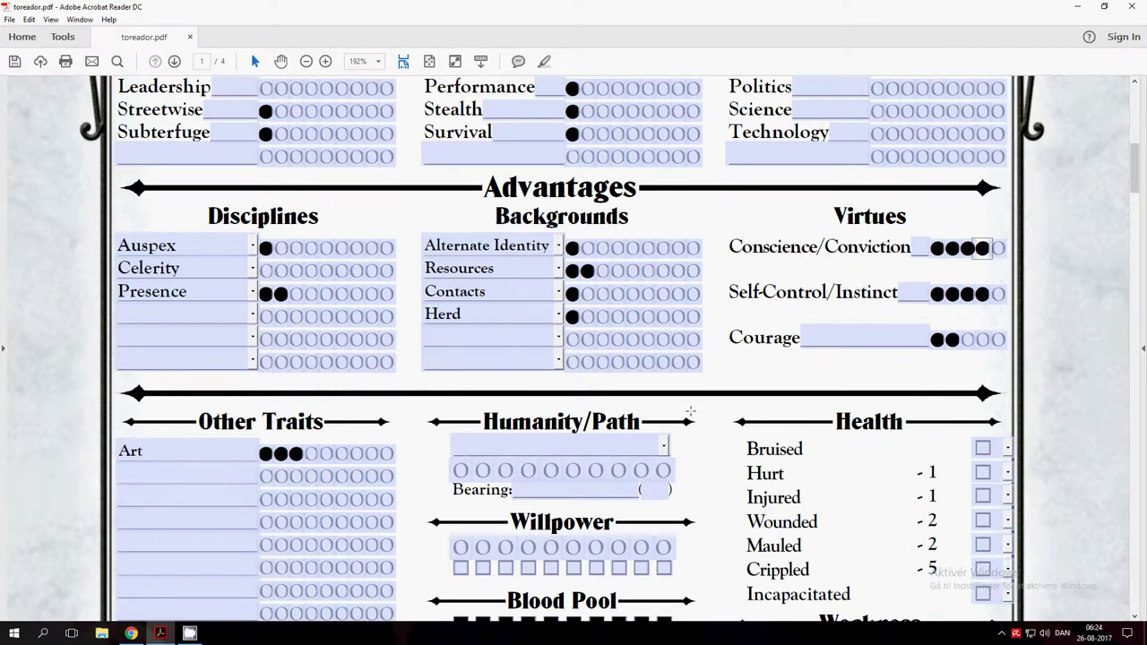
# - Fill in eight dots for Humanity/Path
pyautogui.click(925, 294)
pyautogui.click(496, 454)
pyautogui.click(460, 471)
pyautogui.click(505, 470)
pyautogui.click(527, 470)
pyautogui.click(550, 470)
pyautogui.click(573, 470)
pyautogui.click(595, 471)
pyautogui.click(618, 470)
pyautogui.click(590, 488)
pyautogui.click(744, 500)
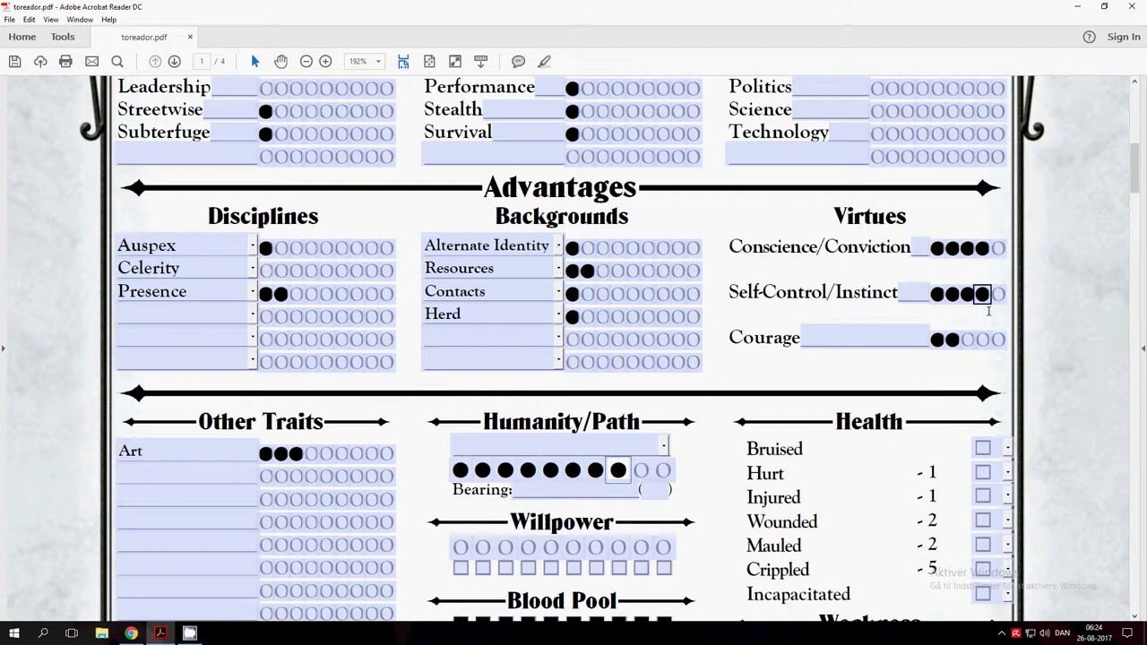
# - Fill in two dots for Willpower
pyautogui.scroll(-2, 538, 466)
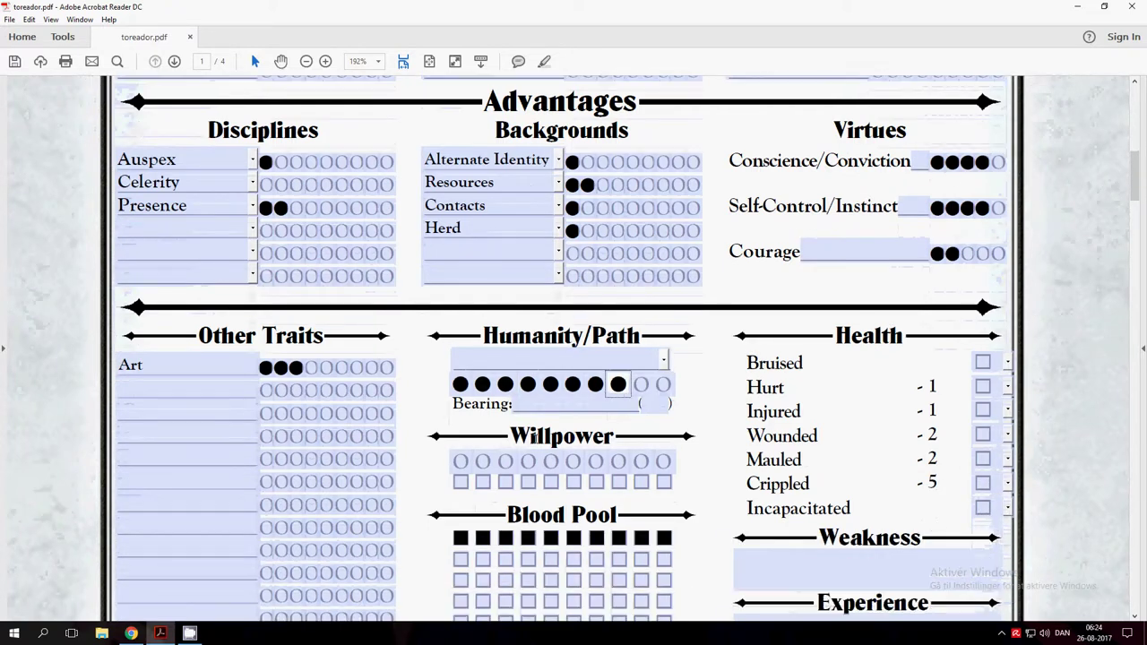
pyautogui.click(461, 460)
pyautogui.click(482, 461)
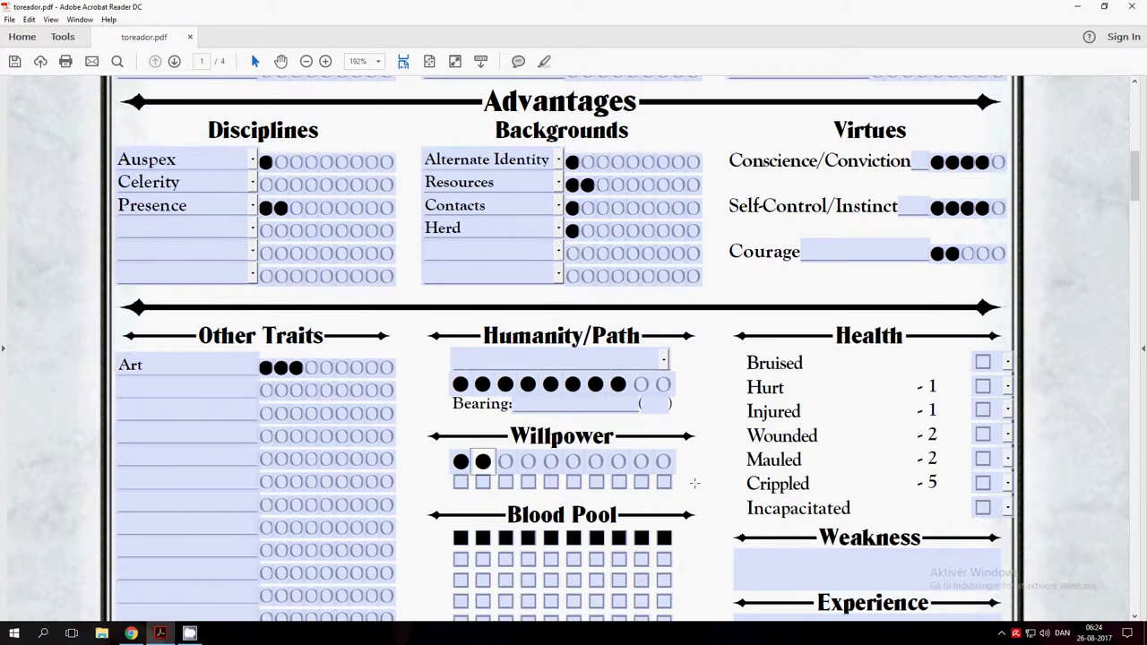
# - Review the Blood Pool and Blood Per Turn on page 1 and the flaws with their bonuses under Merits & Flaws on page 2
pyautogui.scroll(-3, 695, 484)
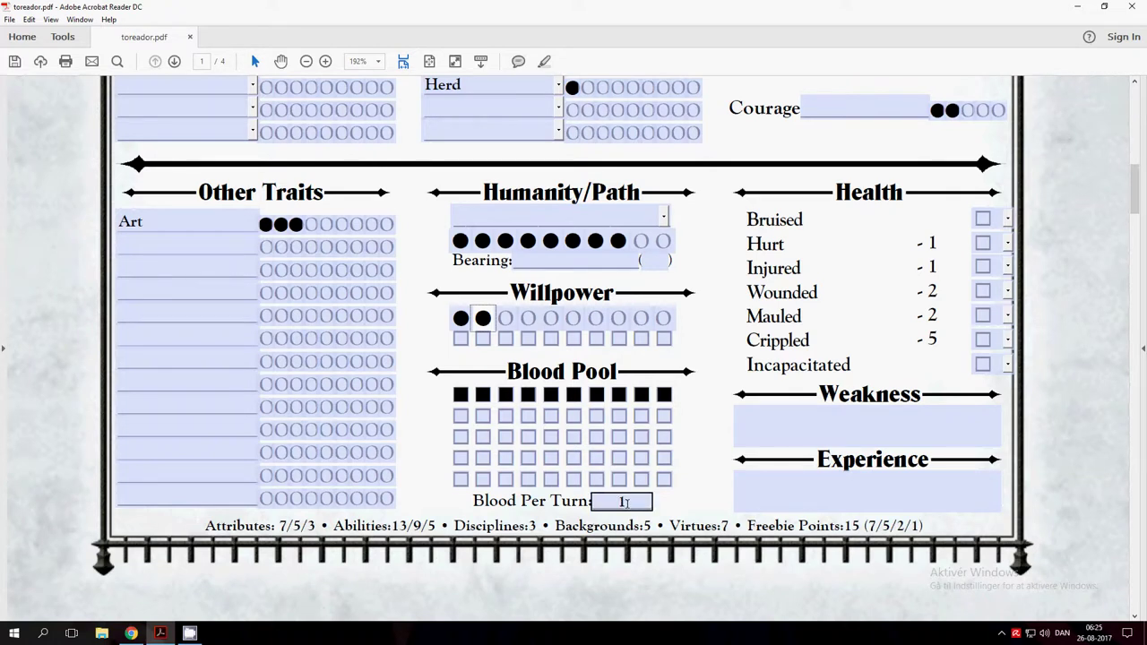
pyautogui.scroll(3, 624, 502)
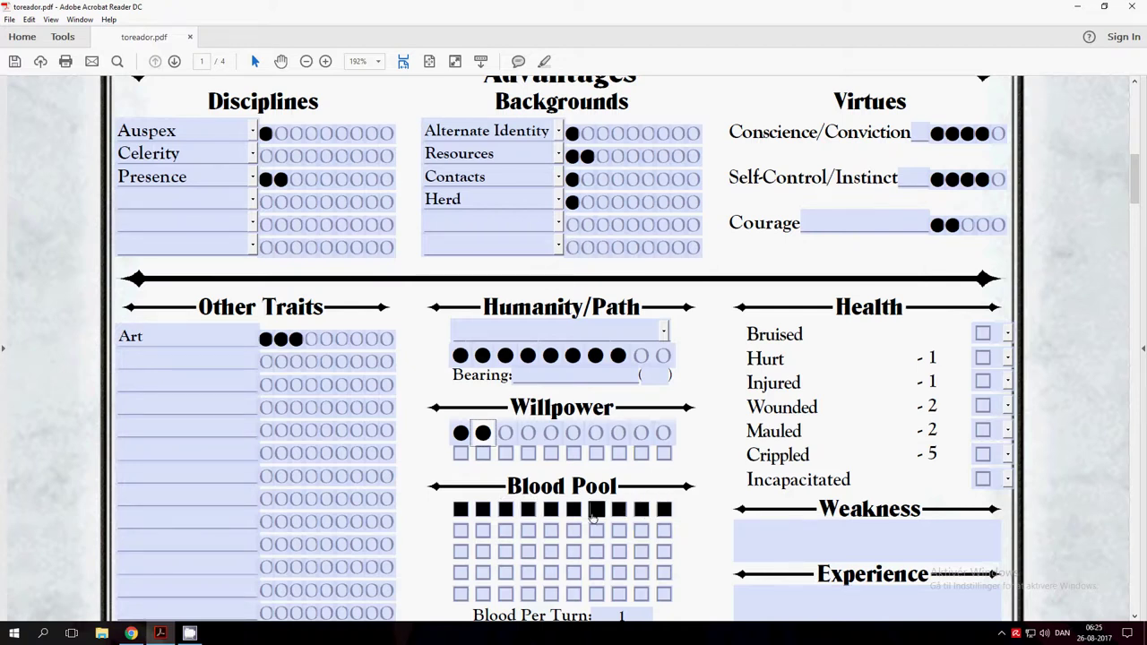
pyautogui.scroll(-1, 592, 517)
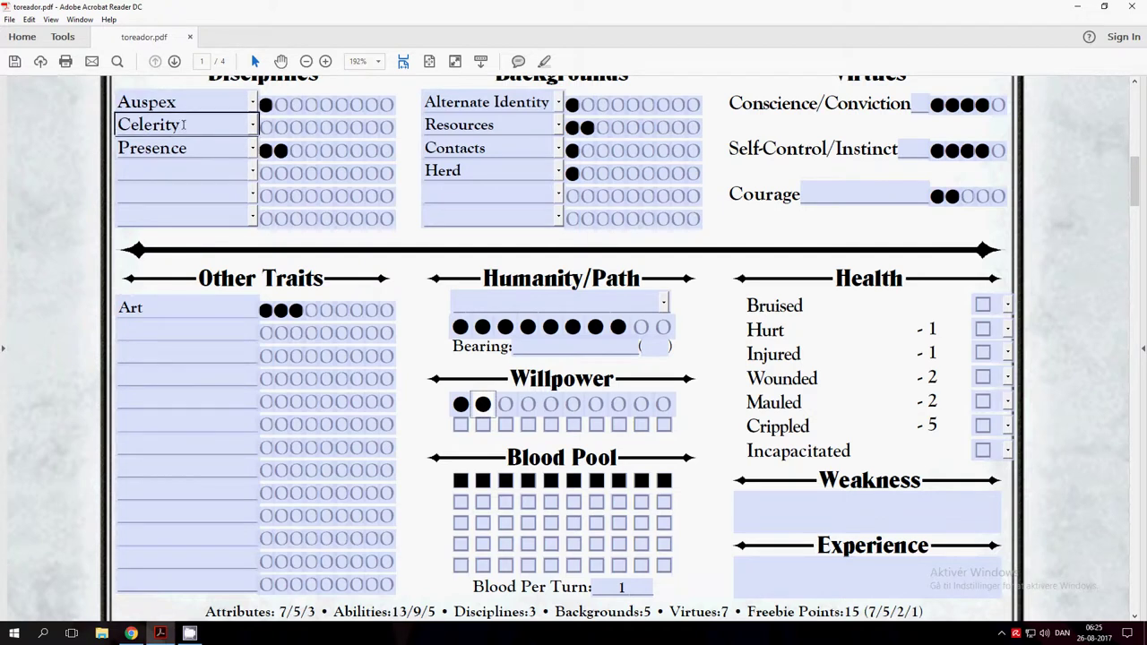
pyautogui.scroll(-3, 621, 411)
pyautogui.scroll(-7, 620, 411)
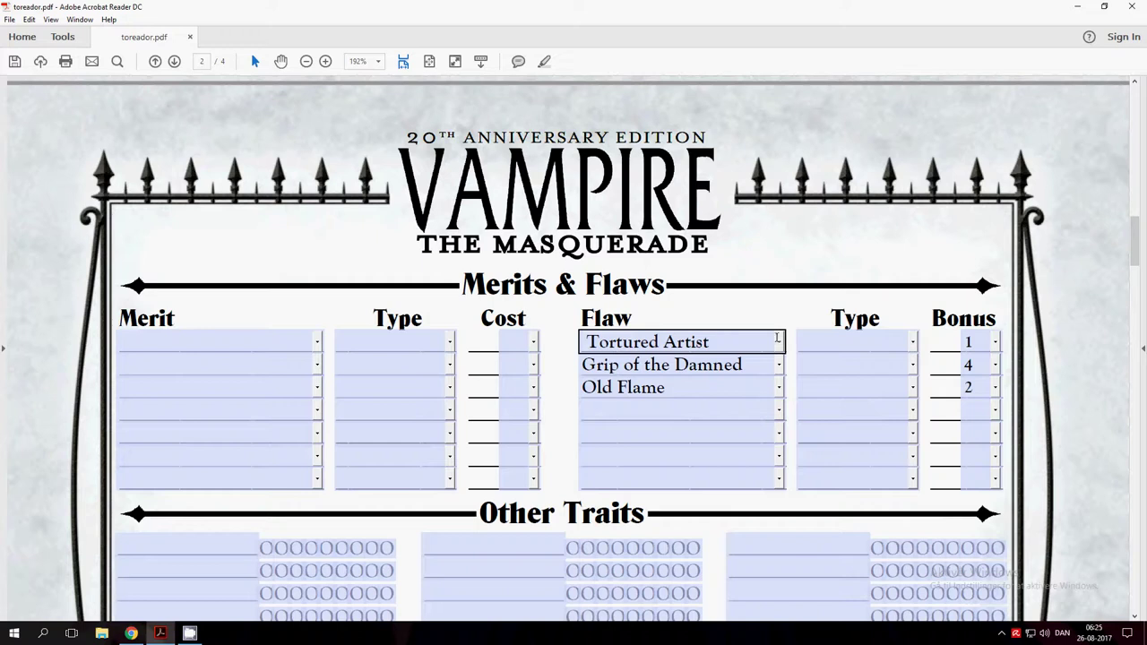
pyautogui.click(607, 364)
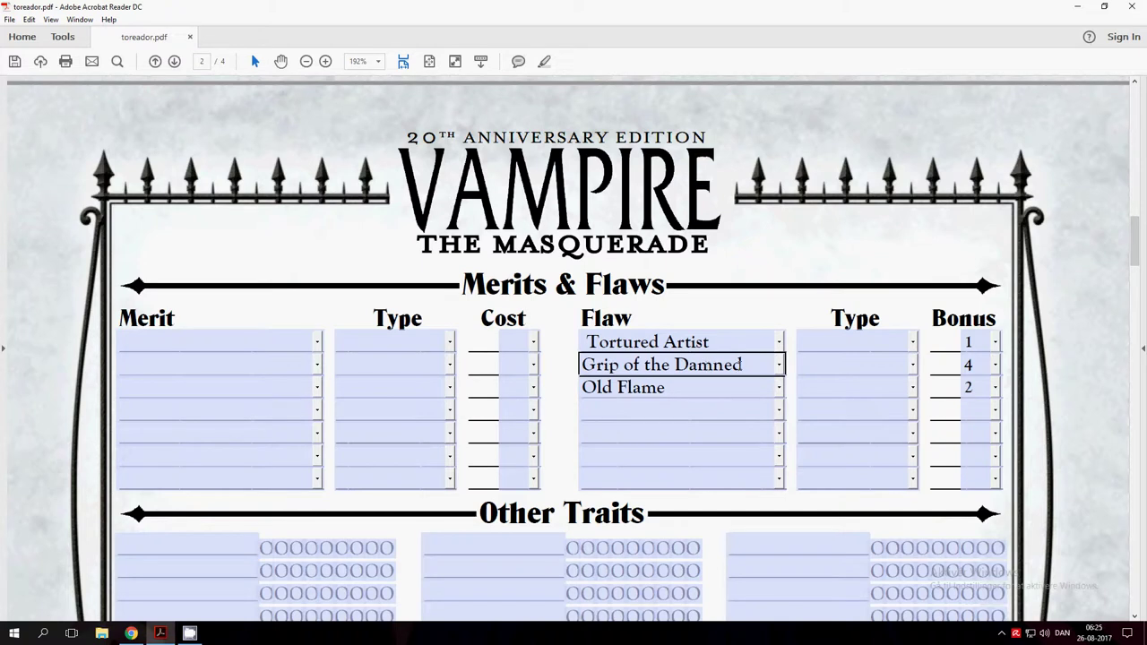
pyautogui.click(858, 362)
pyautogui.click(977, 366)
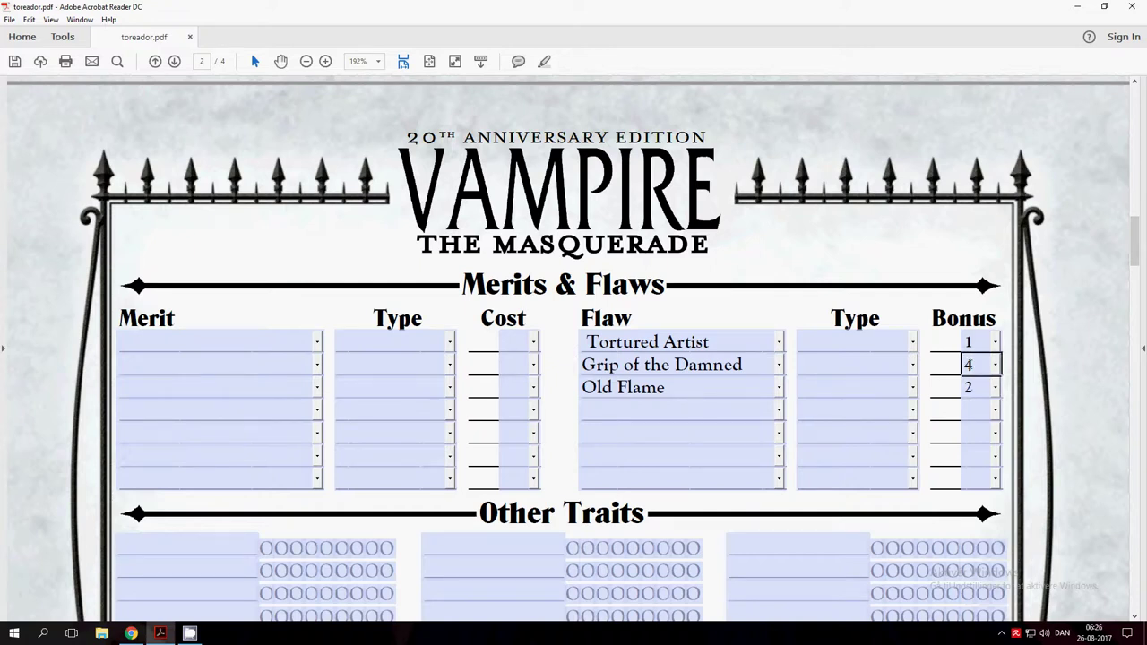
pyautogui.click(640, 454)
pyautogui.click(600, 390)
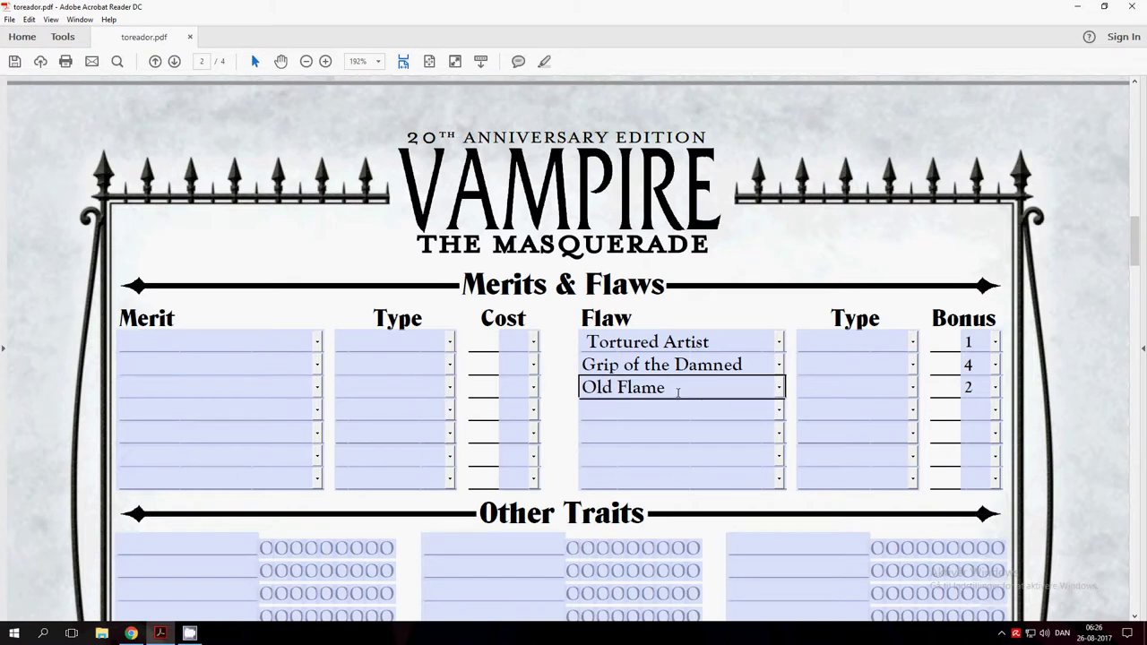
pyautogui.click(857, 389)
pyautogui.click(652, 387)
pyautogui.click(695, 403)
pyautogui.click(686, 390)
pyautogui.click(852, 410)
pyautogui.click(1030, 394)
pyautogui.click(989, 405)
pyautogui.click(979, 365)
pyautogui.click(979, 341)
pyautogui.click(975, 387)
pyautogui.click(443, 392)
pyautogui.click(394, 341)
pyautogui.click(269, 342)
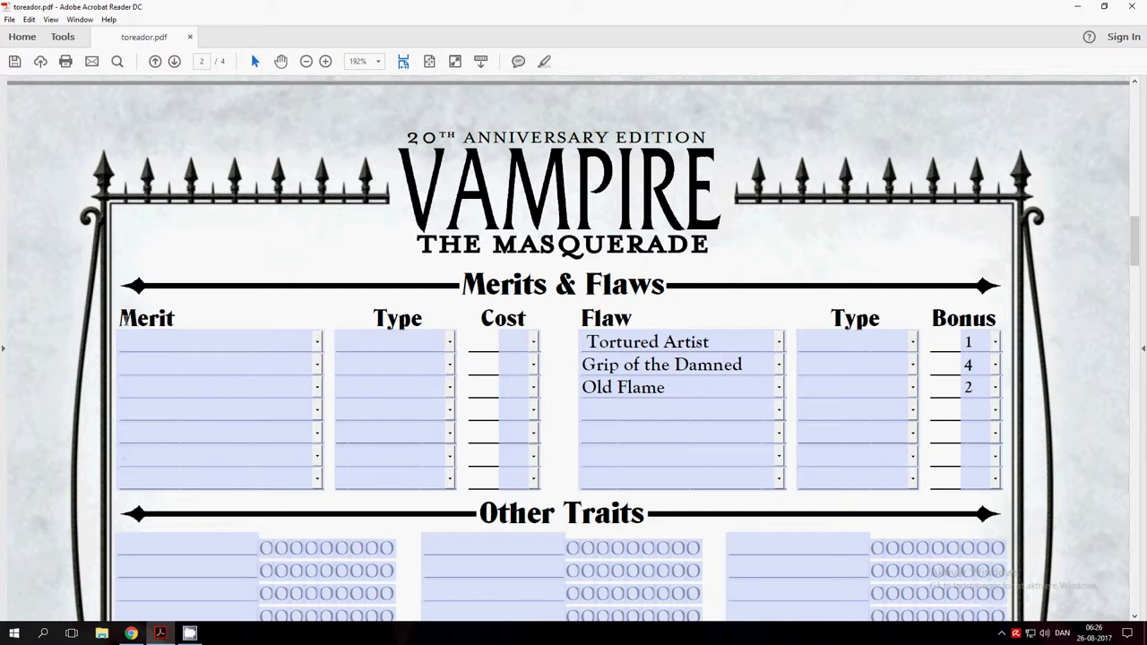
# - Browse the list of available merits for the first Merit entry on page 2 without choosing one
pyautogui.click(321, 343)
pyautogui.click(321, 343)
pyautogui.scroll(-10, 328, 466)
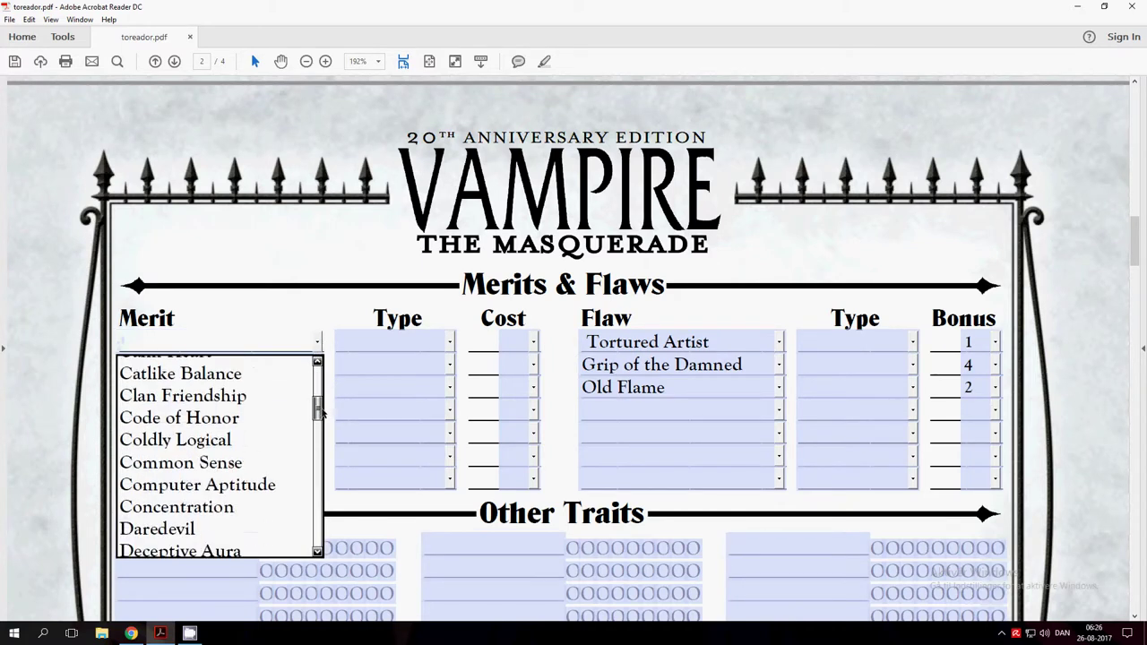
pyautogui.scroll(-9, 328, 466)
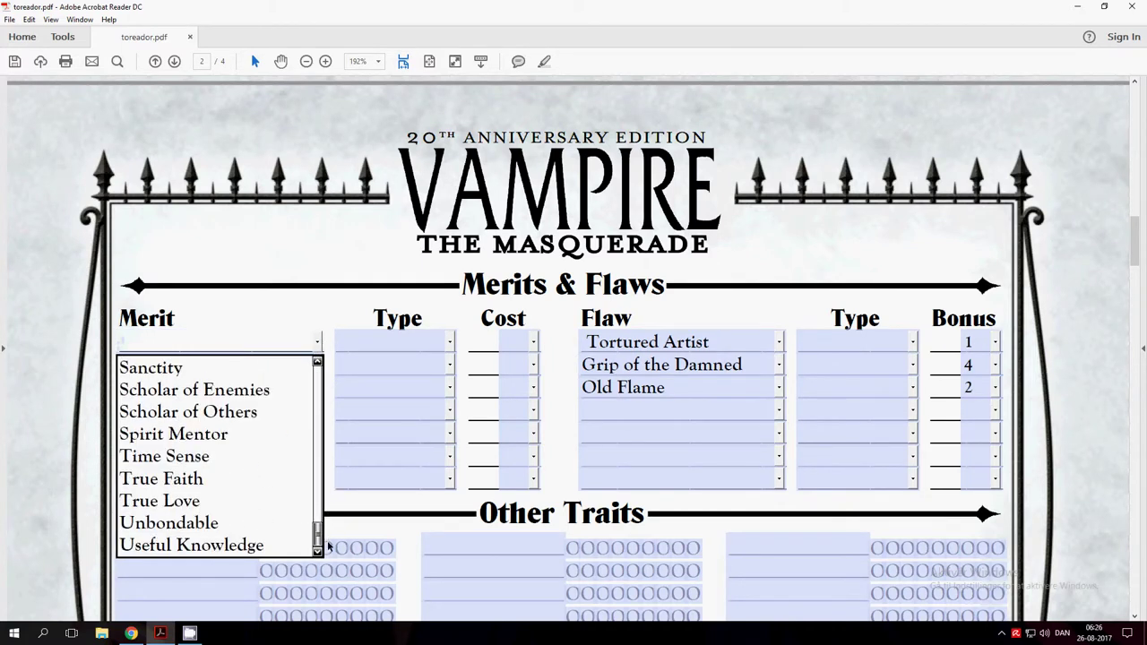
pyautogui.scroll(4, 329, 507)
pyautogui.scroll(15, 329, 466)
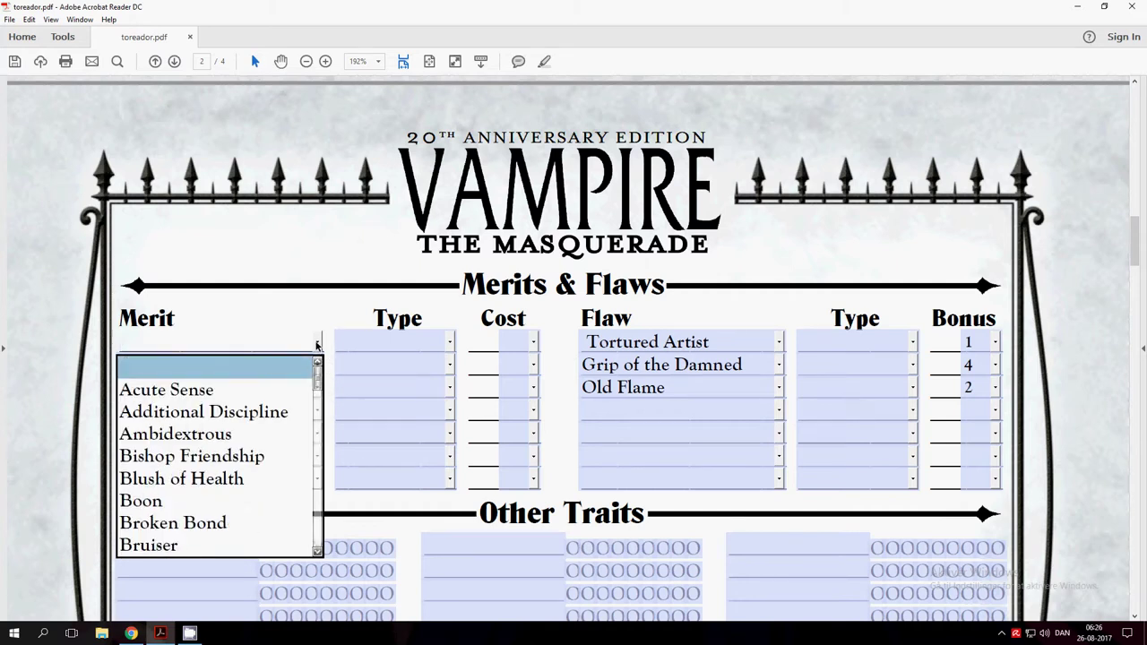
pyautogui.scroll(-2, 248, 505)
pyautogui.scroll(3, 266, 440)
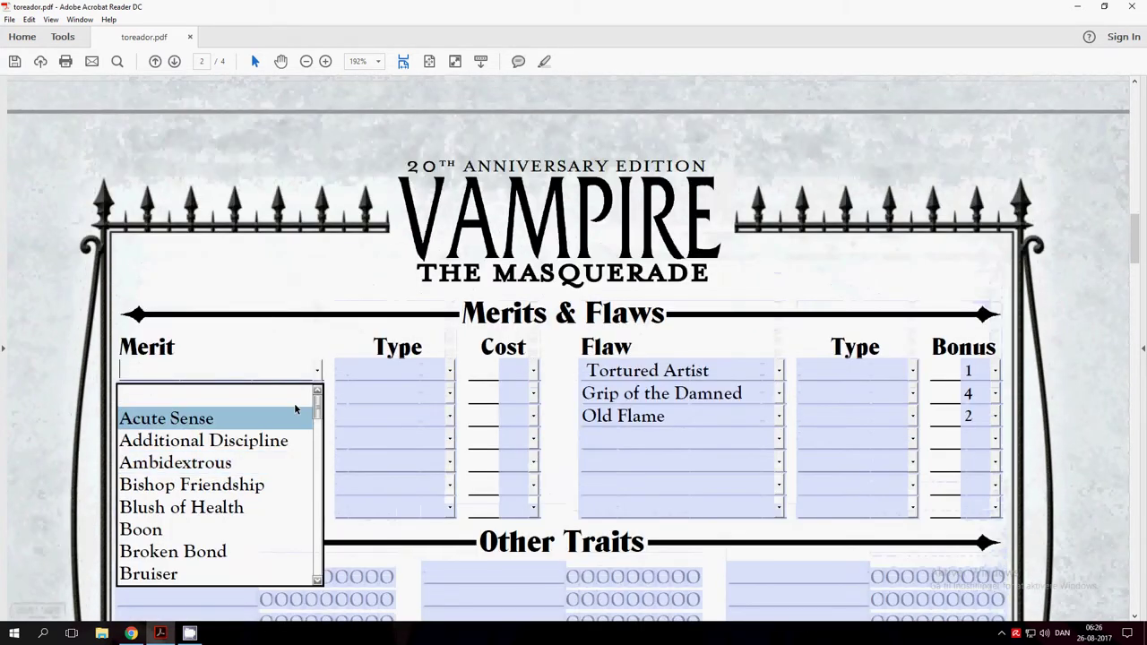
pyautogui.click(319, 371)
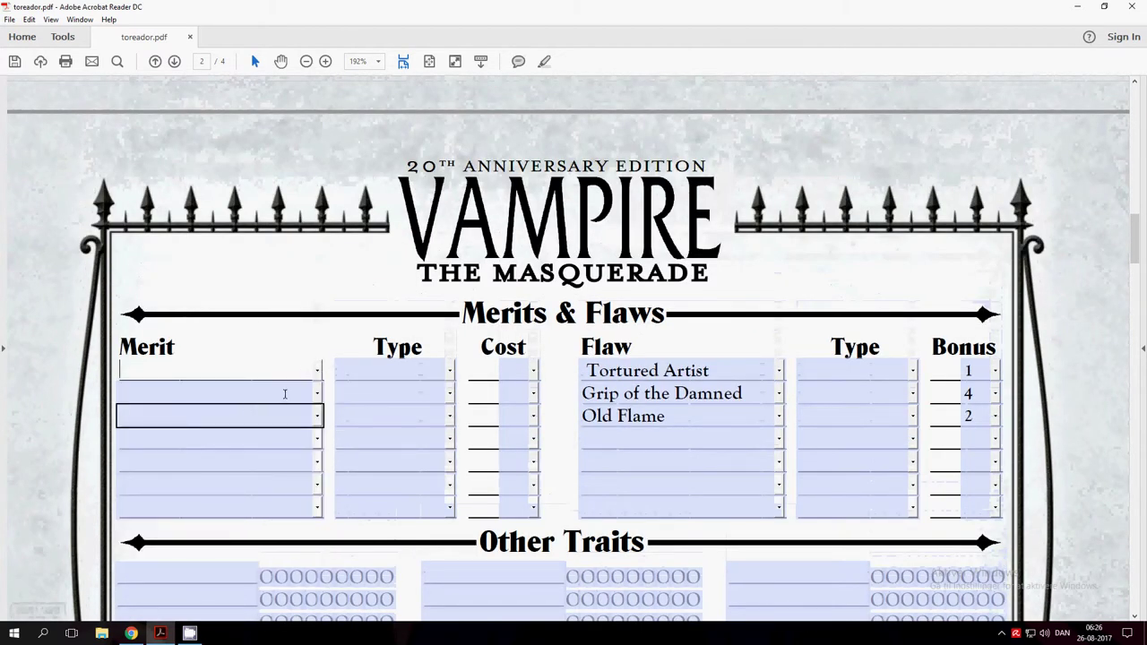
pyautogui.click(674, 420)
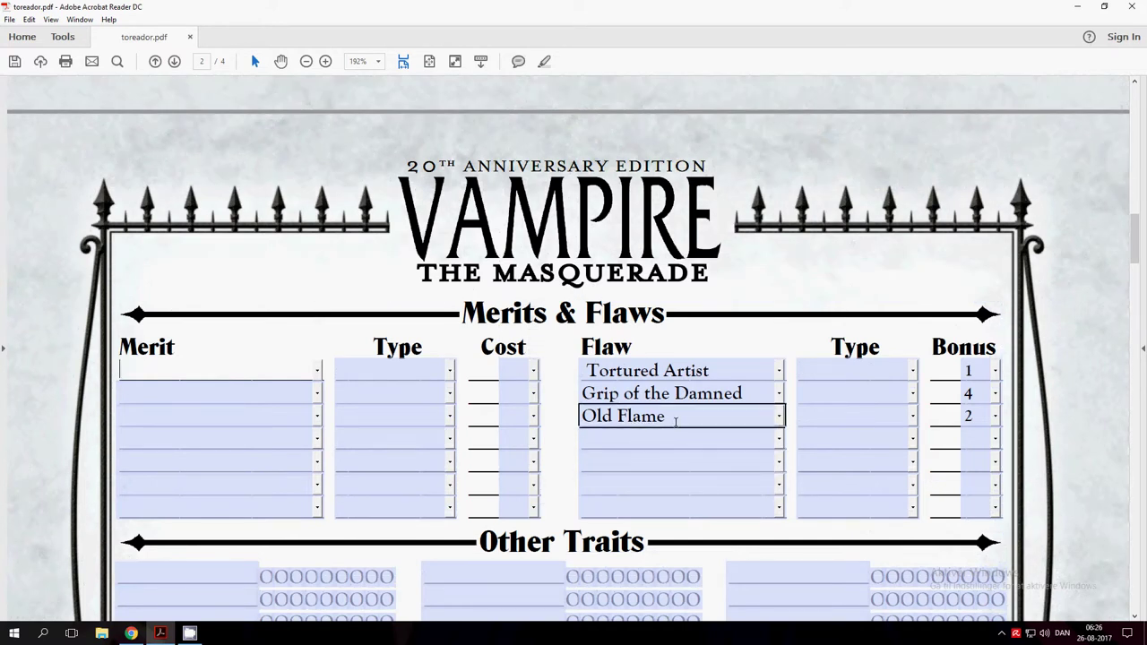
# - Review the freebie point allotment and the attributes, abilities, advantages, Humanity and Willpower on page 1
pyautogui.scroll(10, 675, 422)
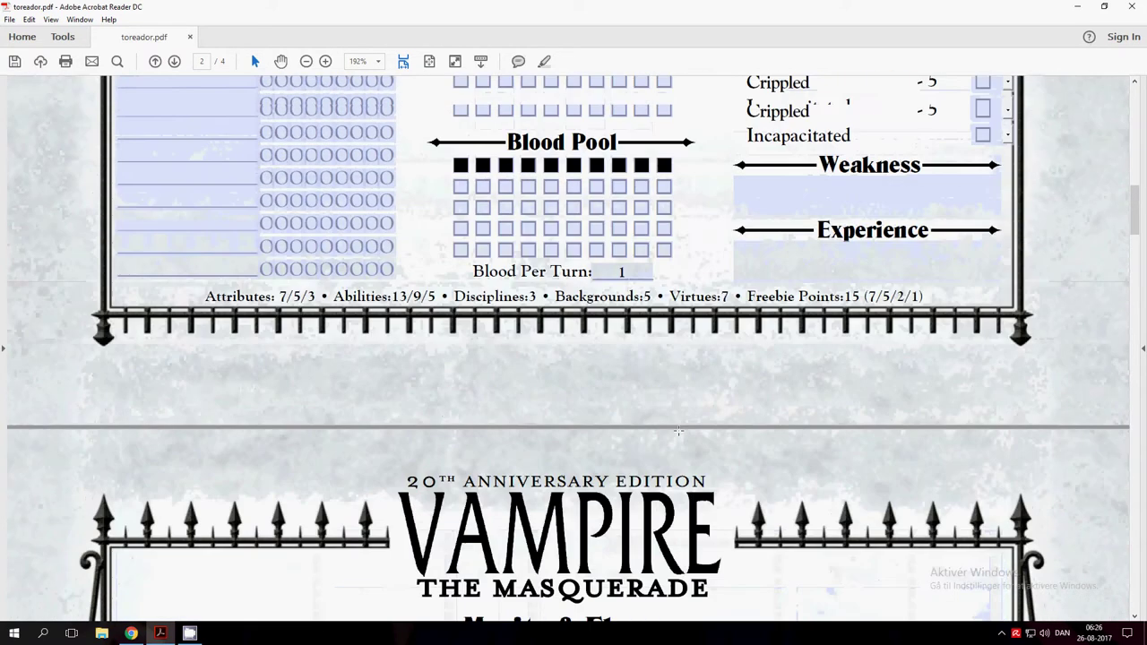
pyautogui.scroll(-5, 688, 435)
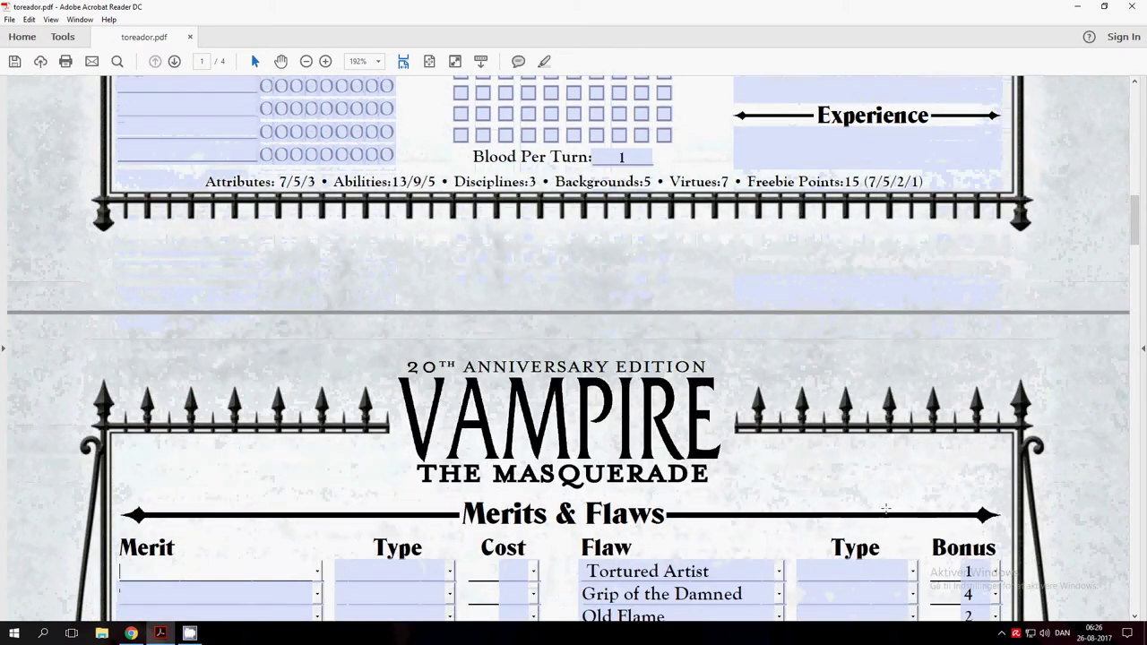
pyautogui.scroll(2, 841, 313)
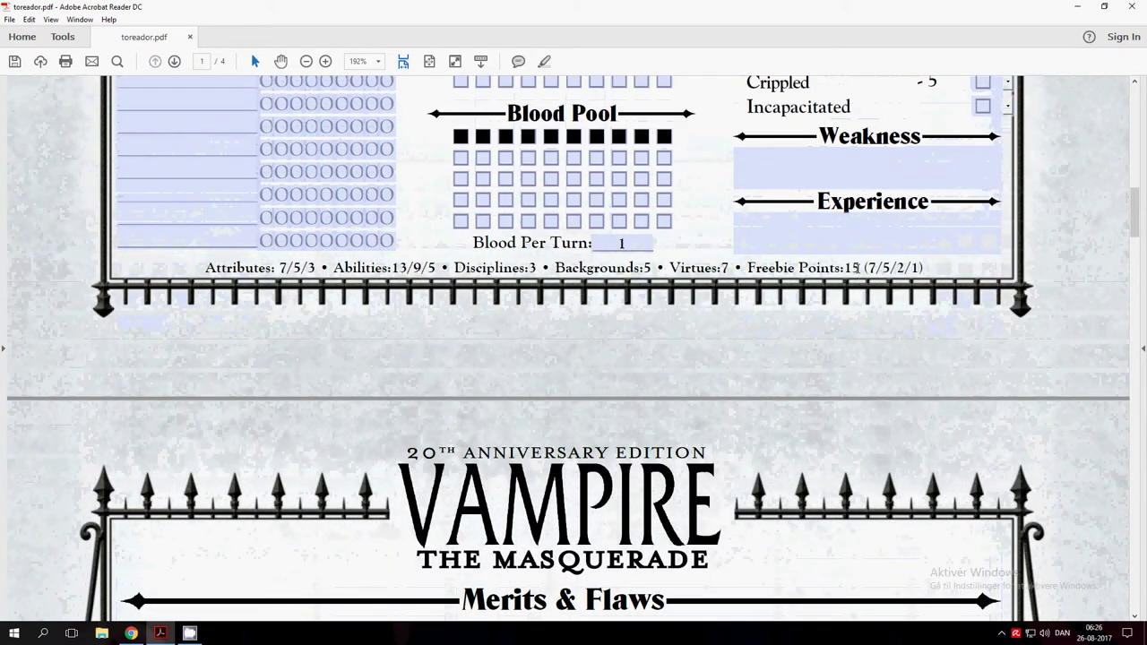
pyautogui.scroll(15, 856, 267)
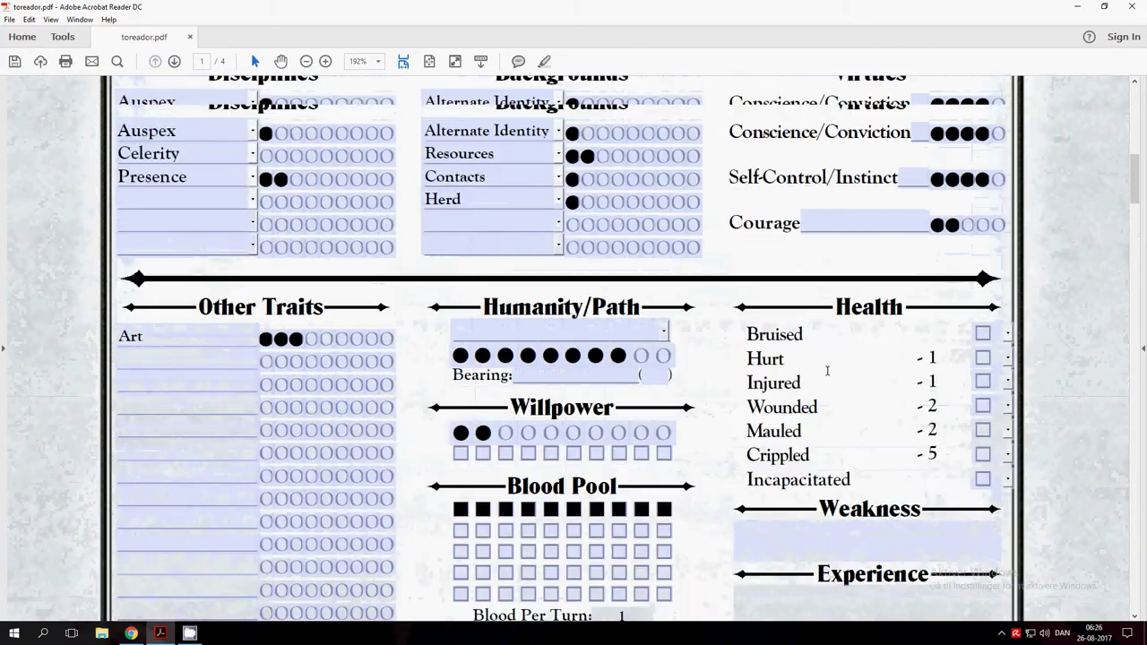
pyautogui.scroll(6, 827, 375)
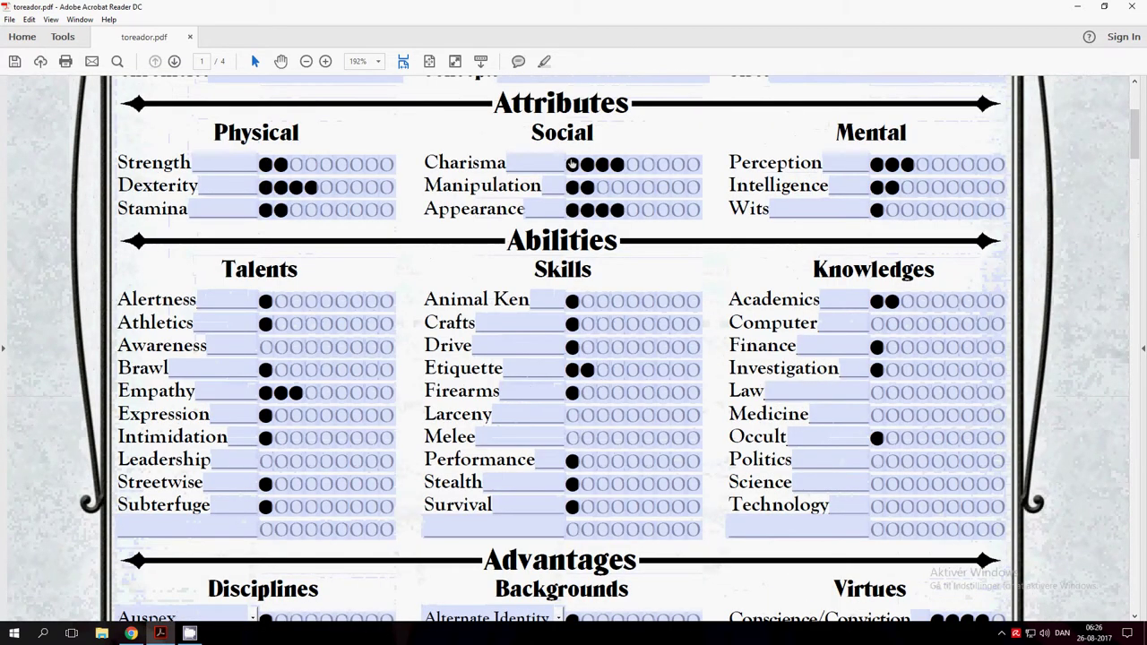
pyautogui.scroll(-2, 843, 188)
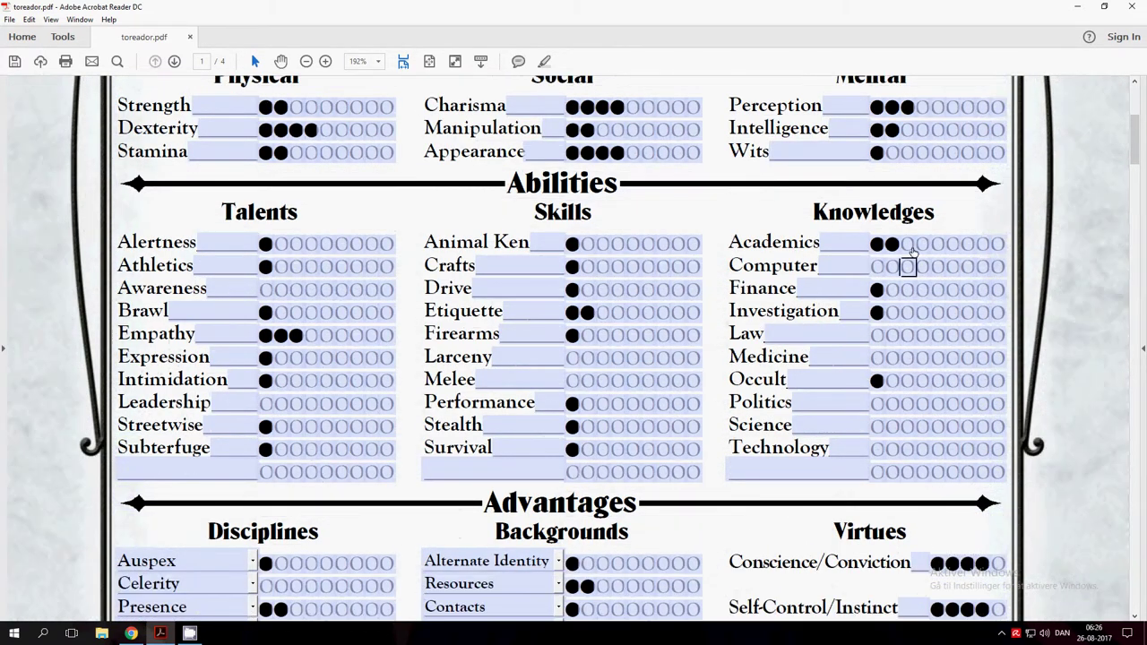
pyautogui.scroll(-7, 368, 437)
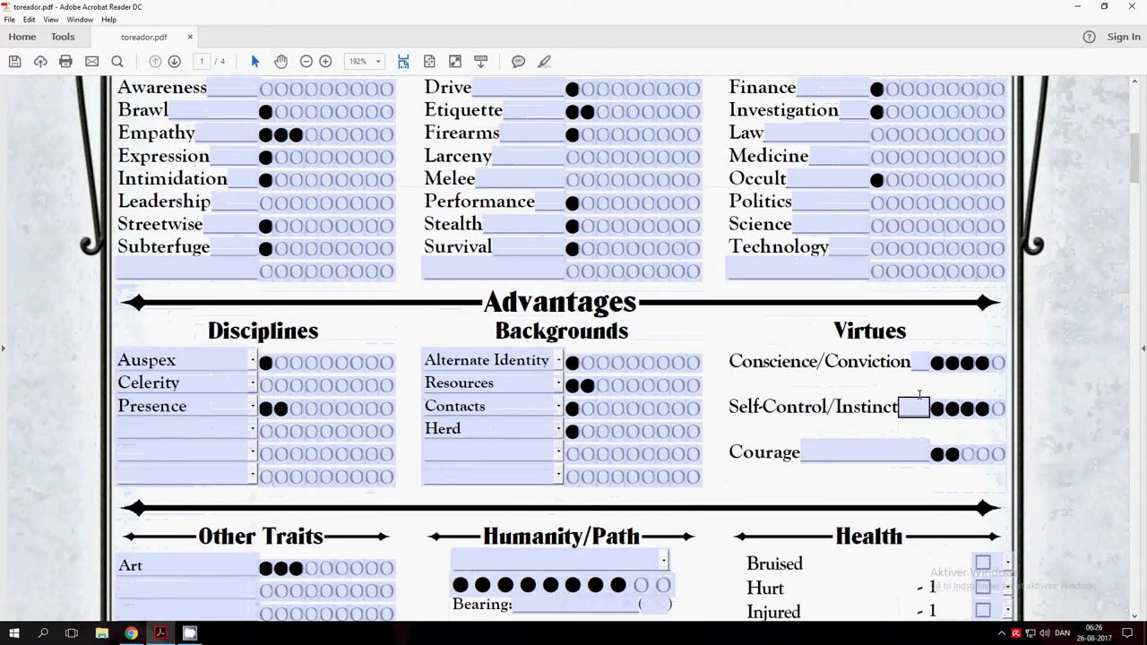
pyautogui.scroll(-7, 981, 434)
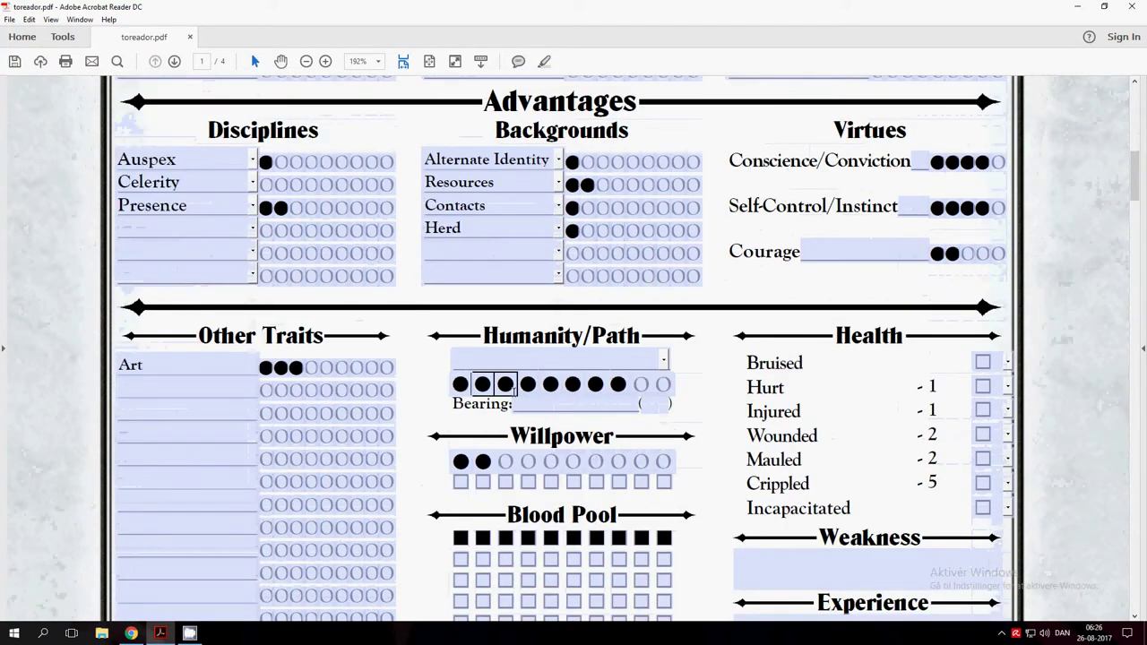
pyautogui.scroll(-5, 659, 466)
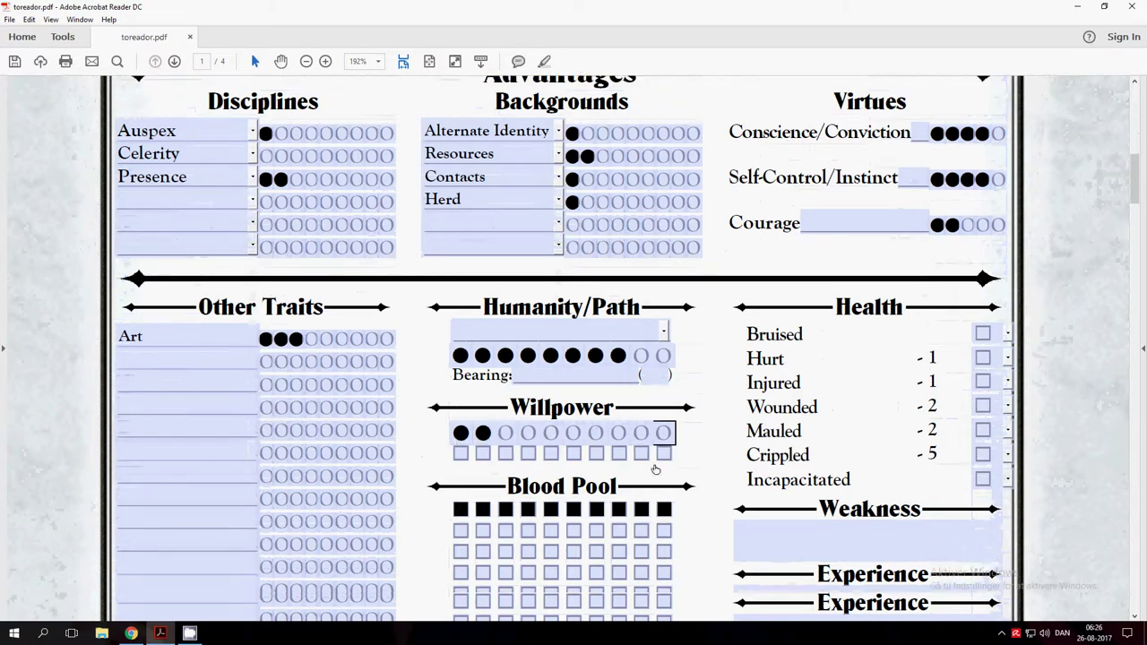
pyautogui.scroll(-12, 654, 463)
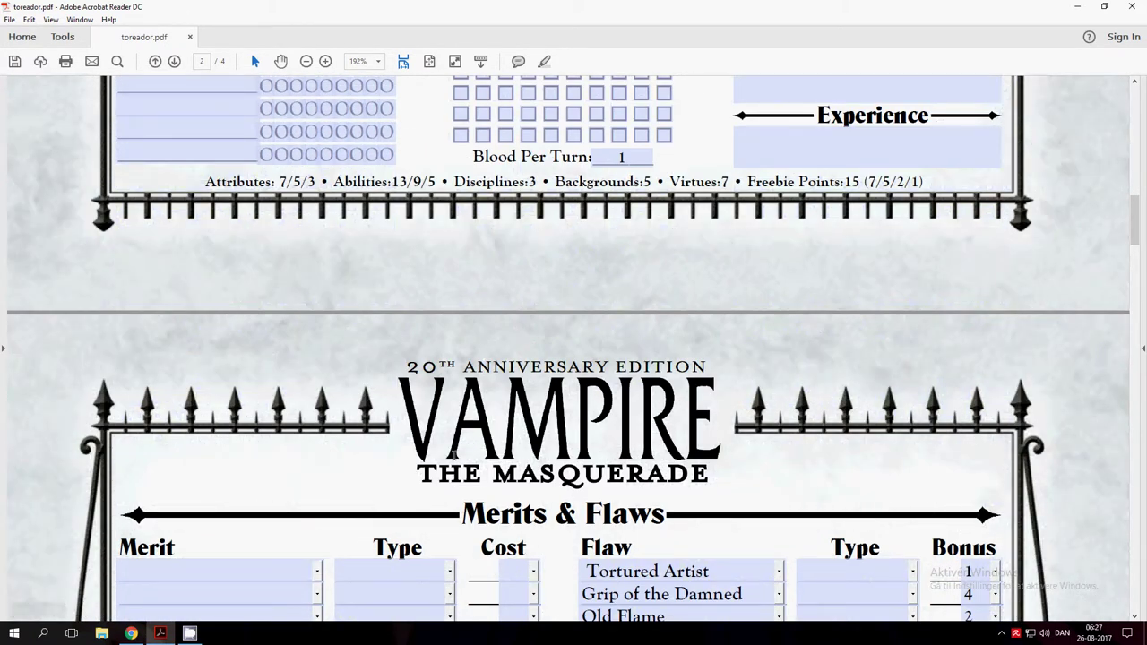
pyautogui.scroll(10, 316, 572)
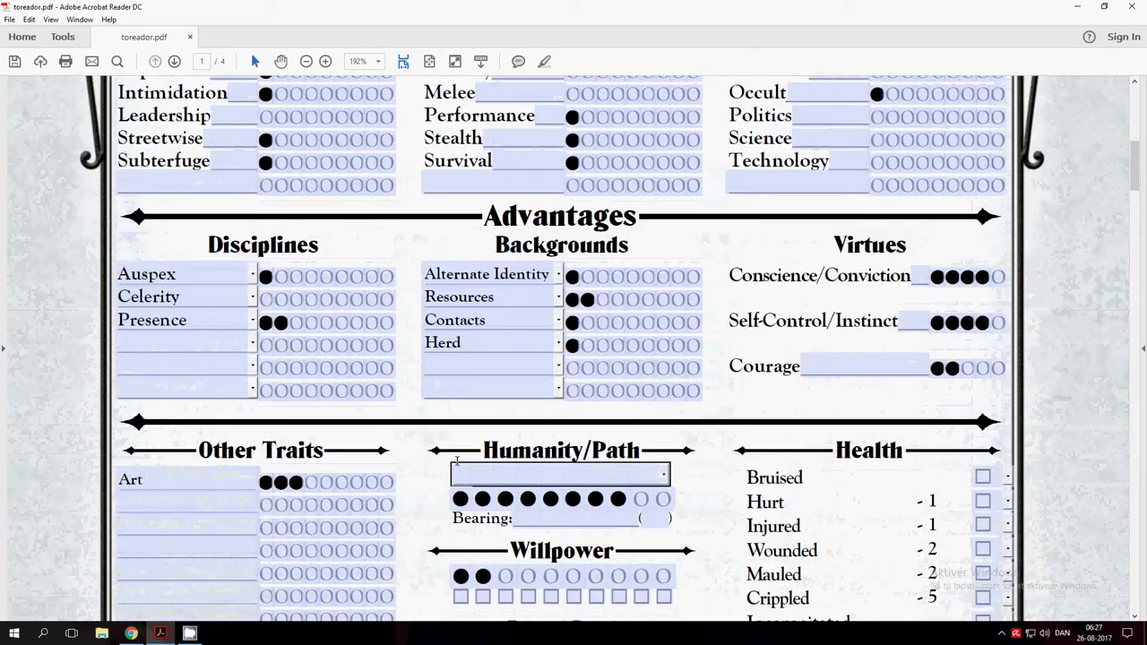
pyautogui.scroll(2, 461, 433)
pyautogui.scroll(5, 463, 432)
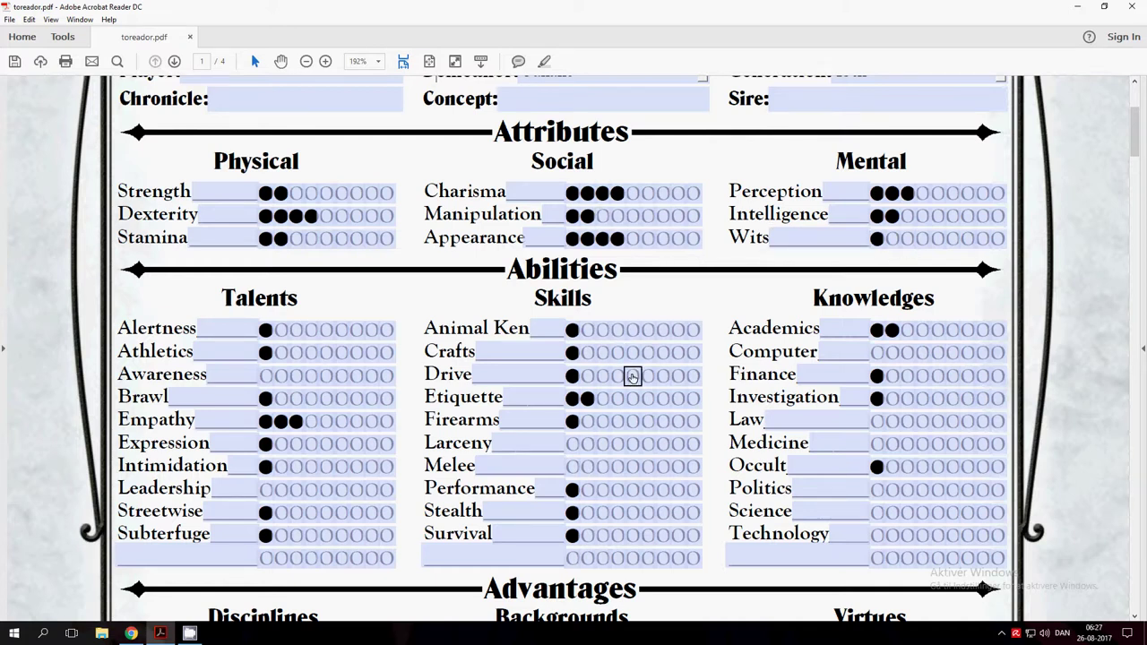
# - Raise the Presence discipline to three dots and the Herd background to two dots
pyautogui.scroll(-5, 632, 377)
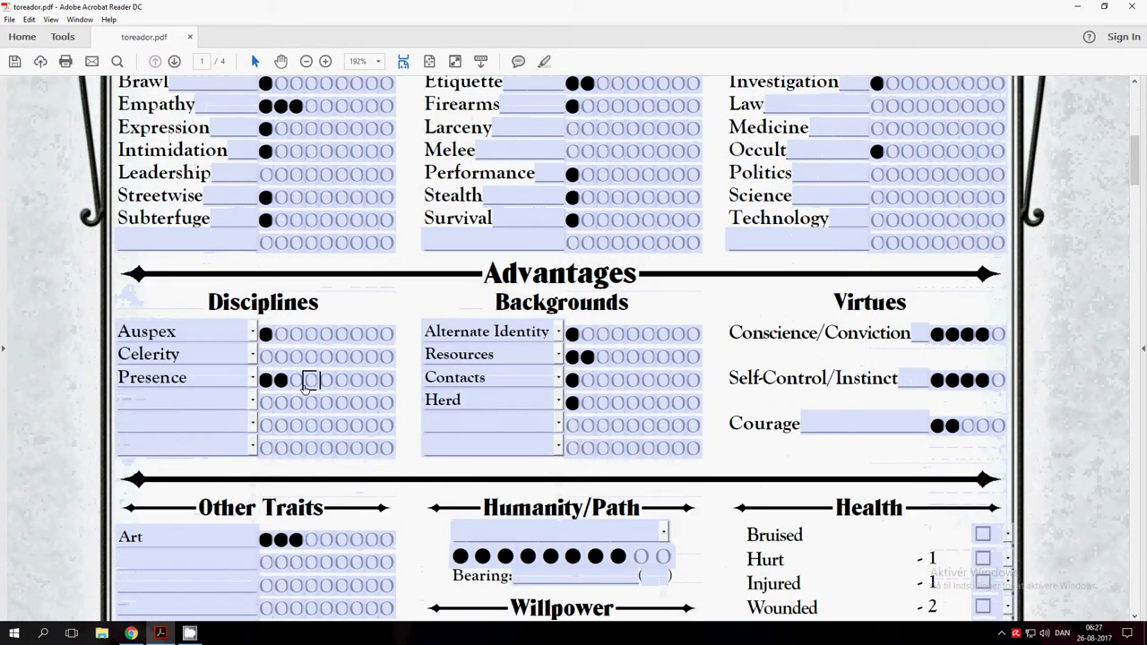
pyautogui.click(297, 380)
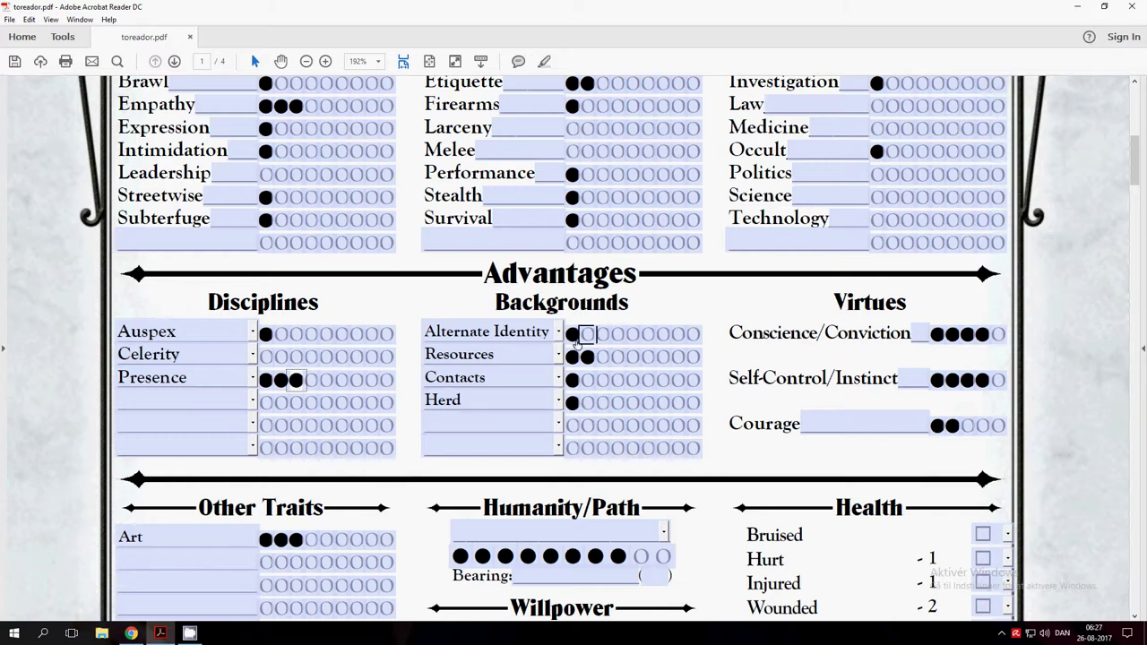
pyautogui.click(586, 404)
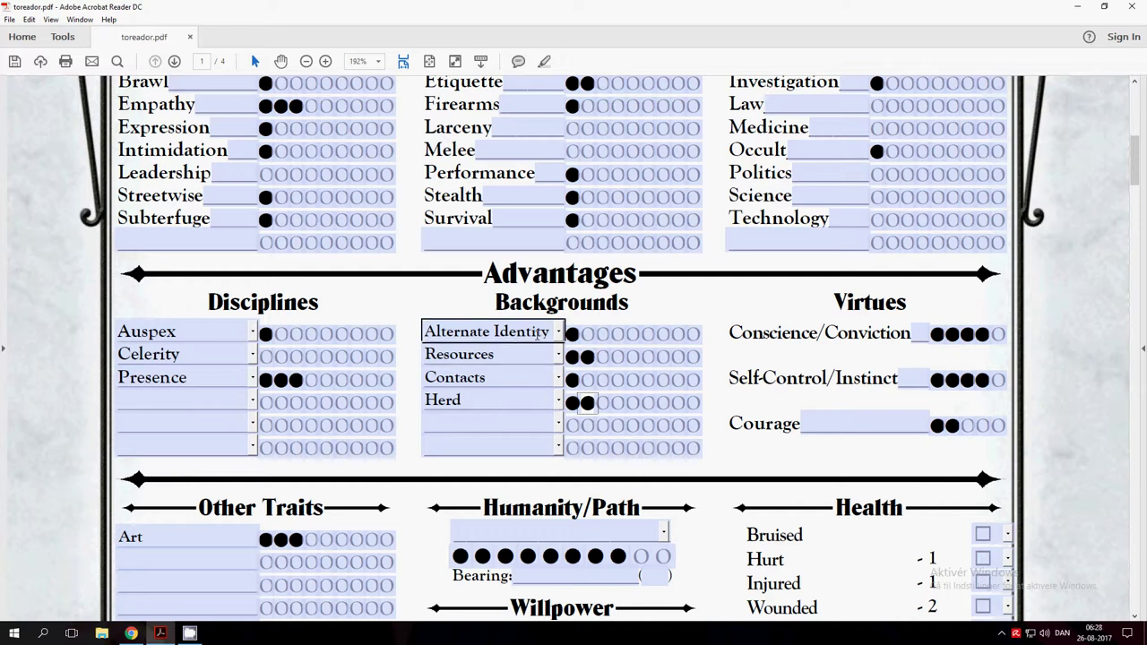
# - Raise the Alternate Identity background to three dots
pyautogui.click(587, 333)
pyautogui.click(601, 335)
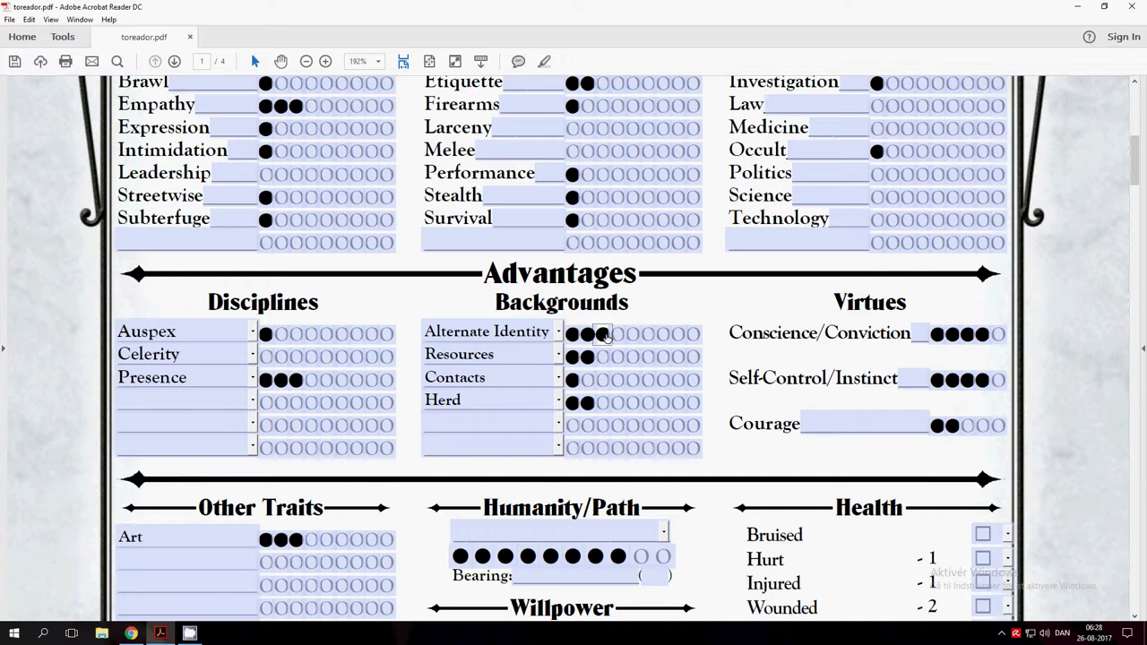
pyautogui.click(586, 404)
# - Raise Willpower to nine dots
pyautogui.scroll(-4, 296, 381)
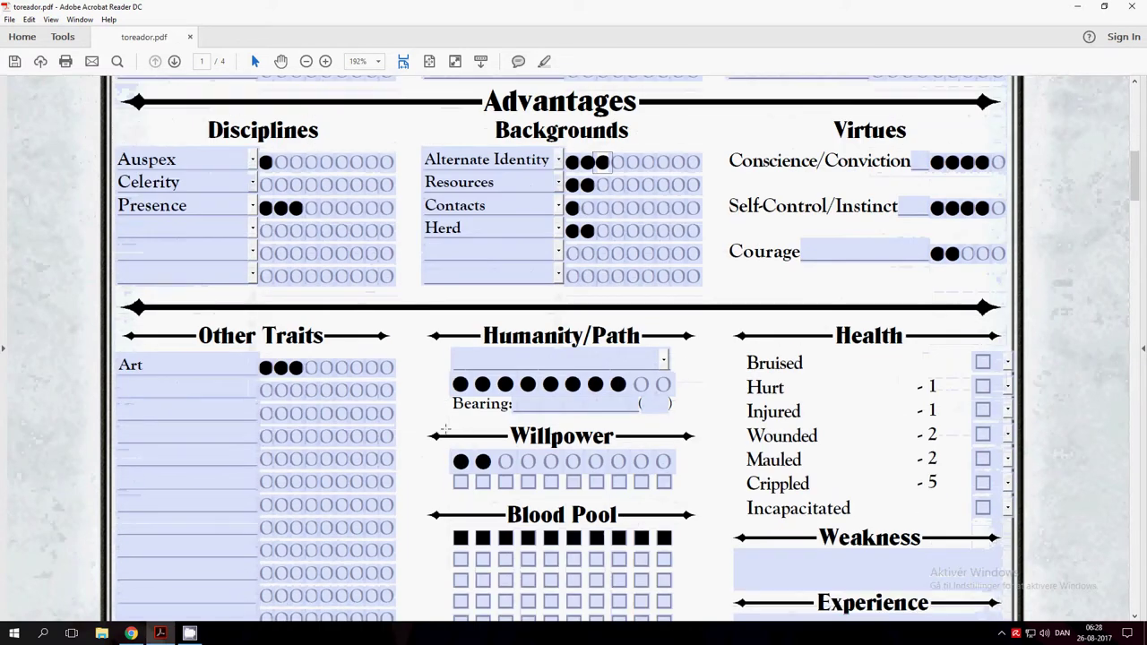
pyautogui.click(506, 461)
pyautogui.click(529, 461)
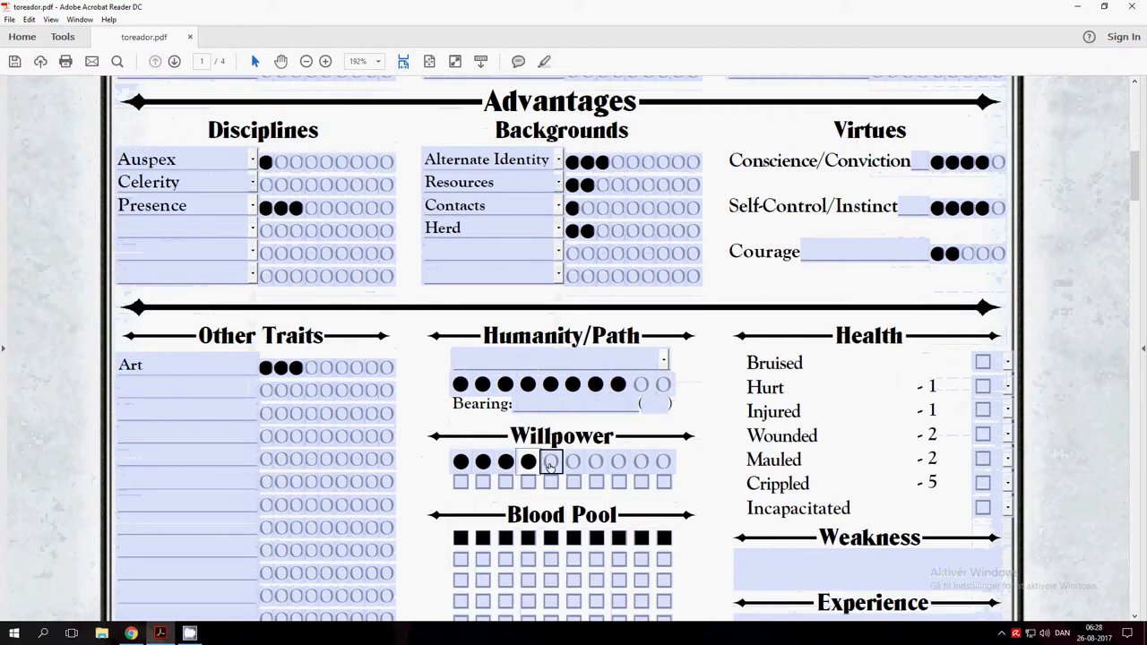
pyautogui.click(551, 461)
pyautogui.click(573, 462)
pyautogui.click(596, 462)
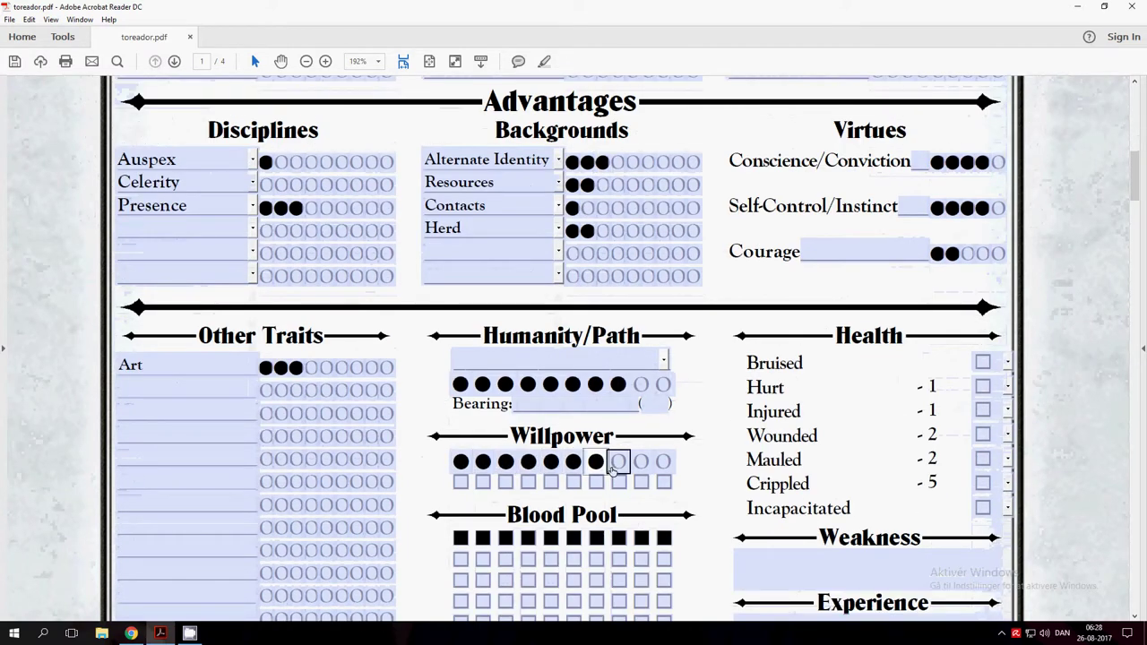
pyautogui.click(618, 462)
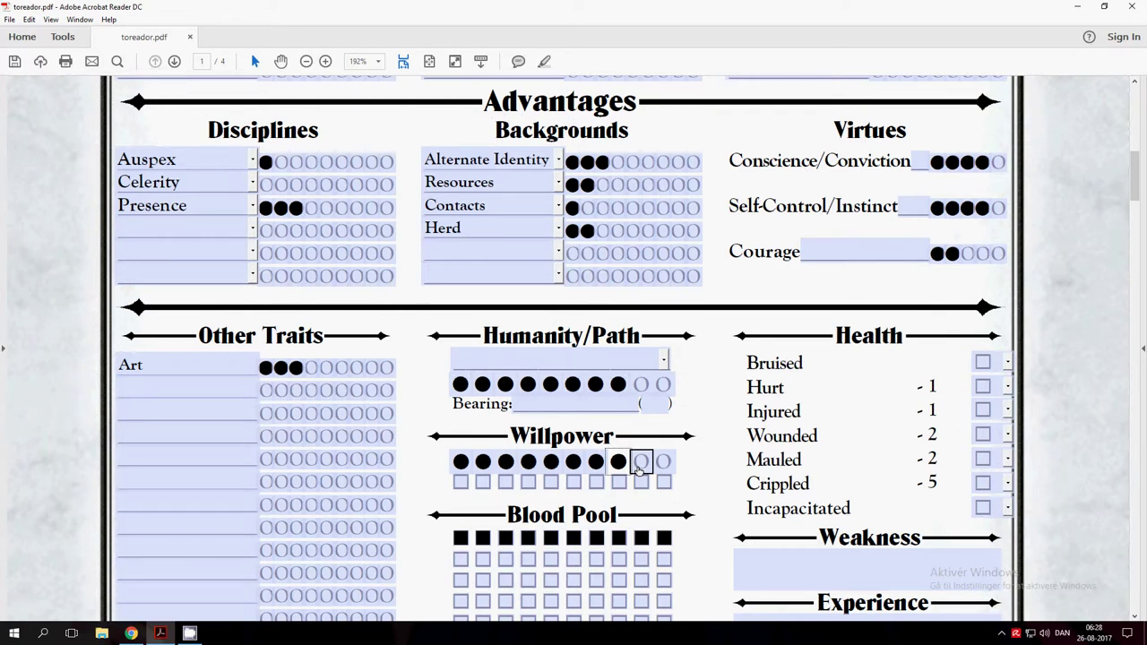
pyautogui.click(639, 468)
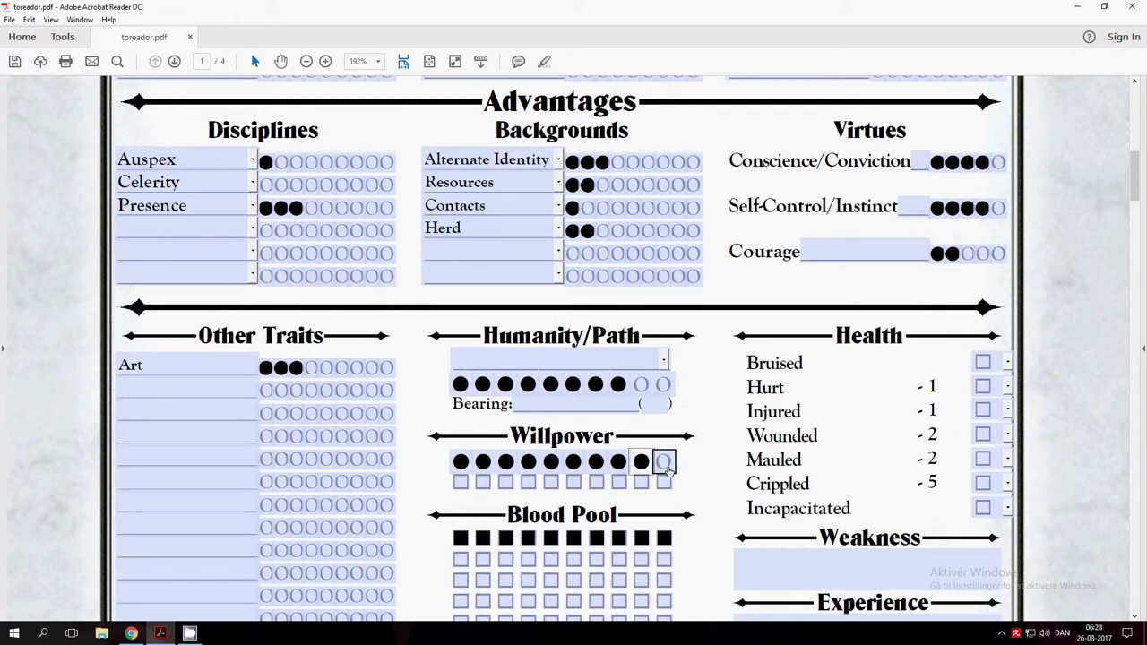
pyautogui.click(664, 464)
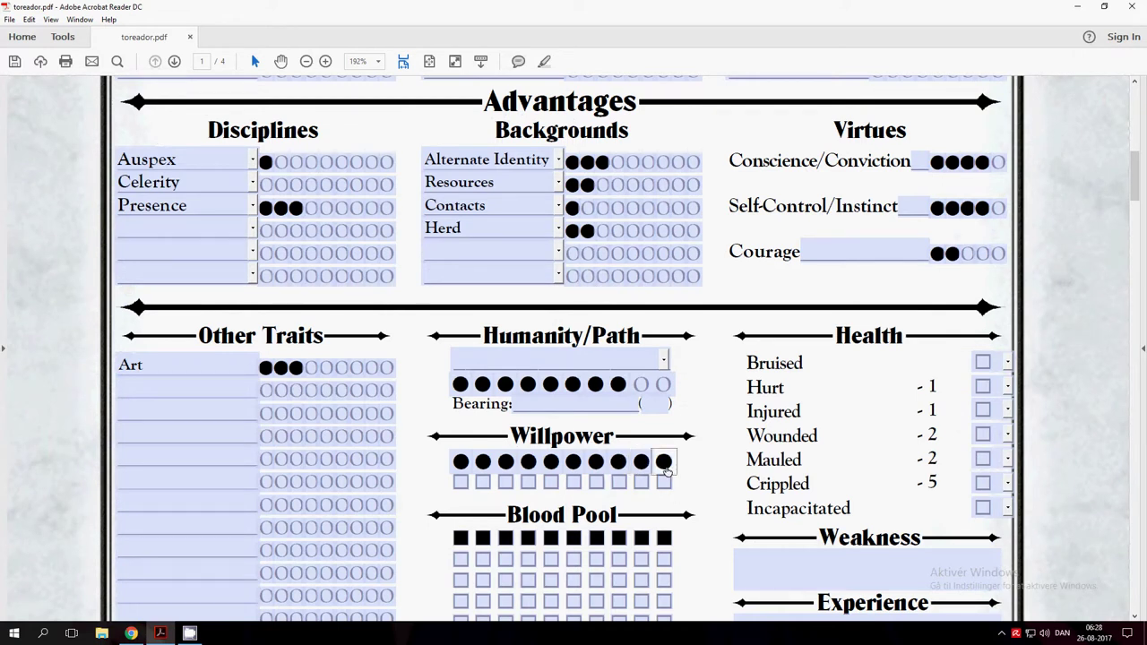
pyautogui.click(664, 464)
# - Raise Etiquette to three dots and Performance to two dots under Skills
pyautogui.scroll(6, 729, 487)
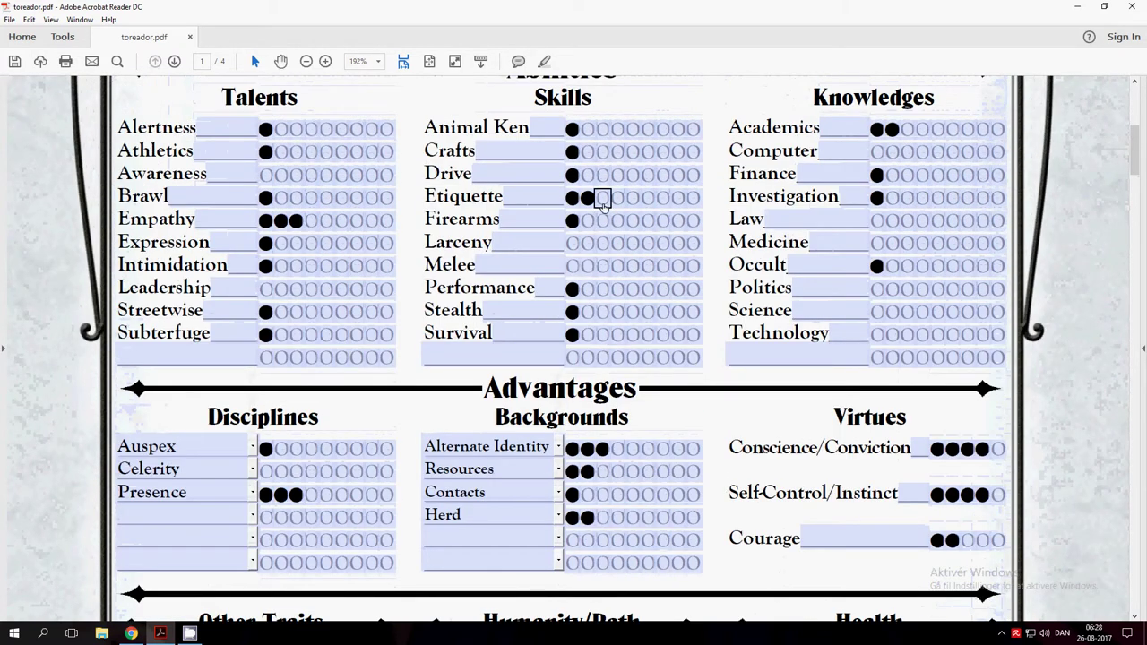
pyautogui.click(602, 197)
pyautogui.scroll(1, 591, 345)
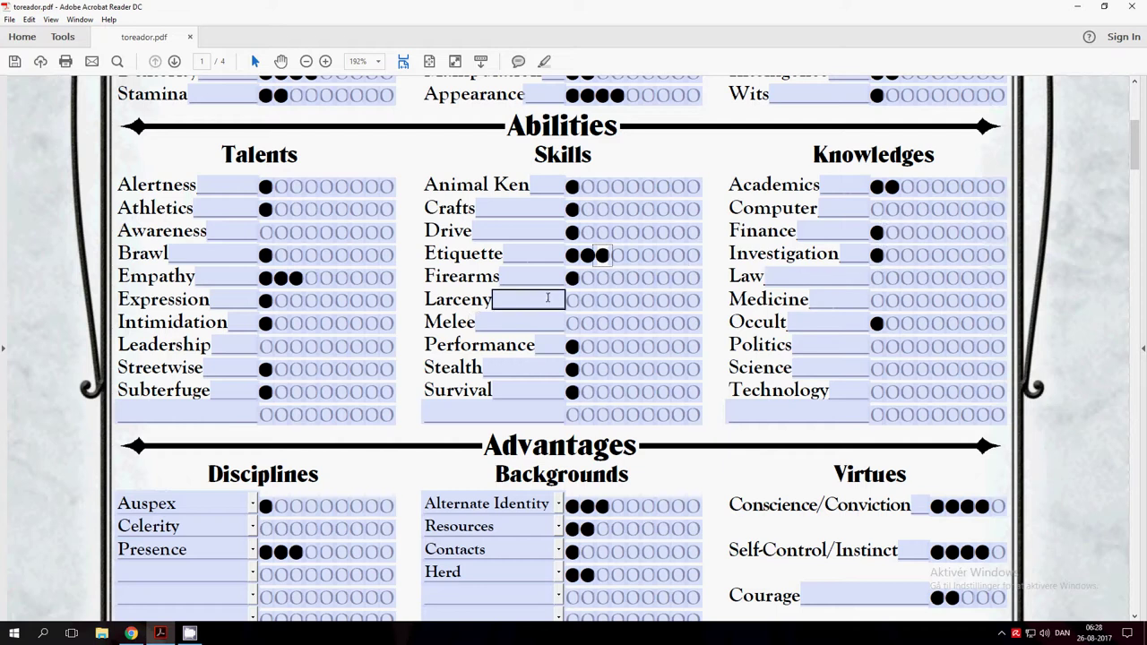
pyautogui.click(587, 348)
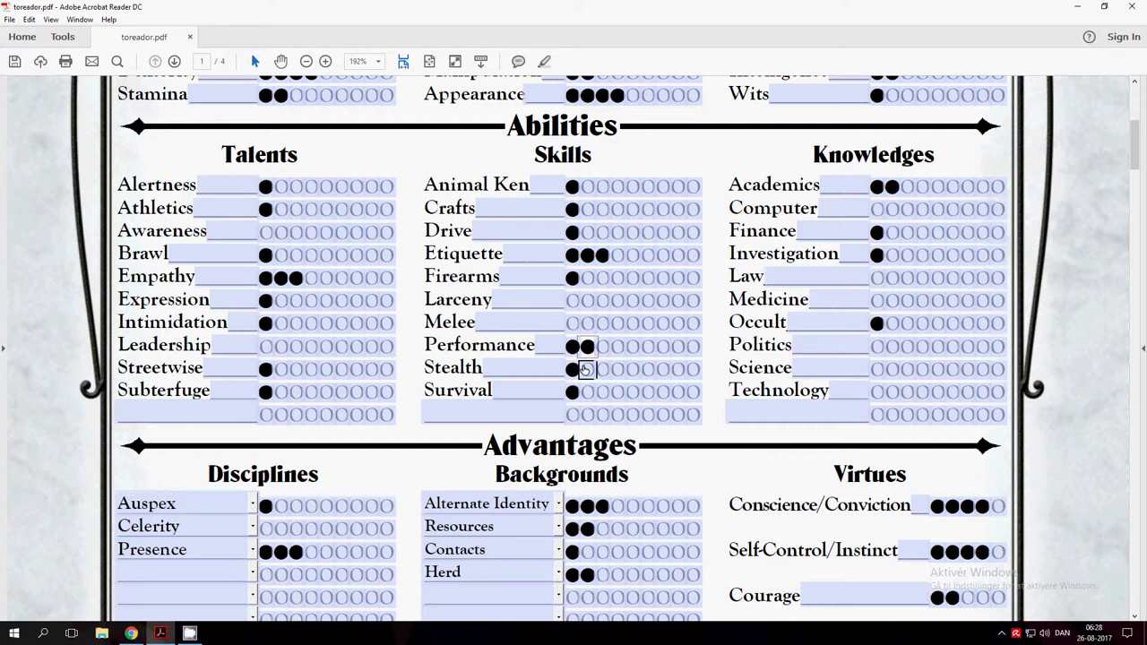
# - Look over Merits & Flaws on page 2 and the background description fields, such as Resources and Herd, on page 3
pyautogui.scroll(-10, 584, 369)
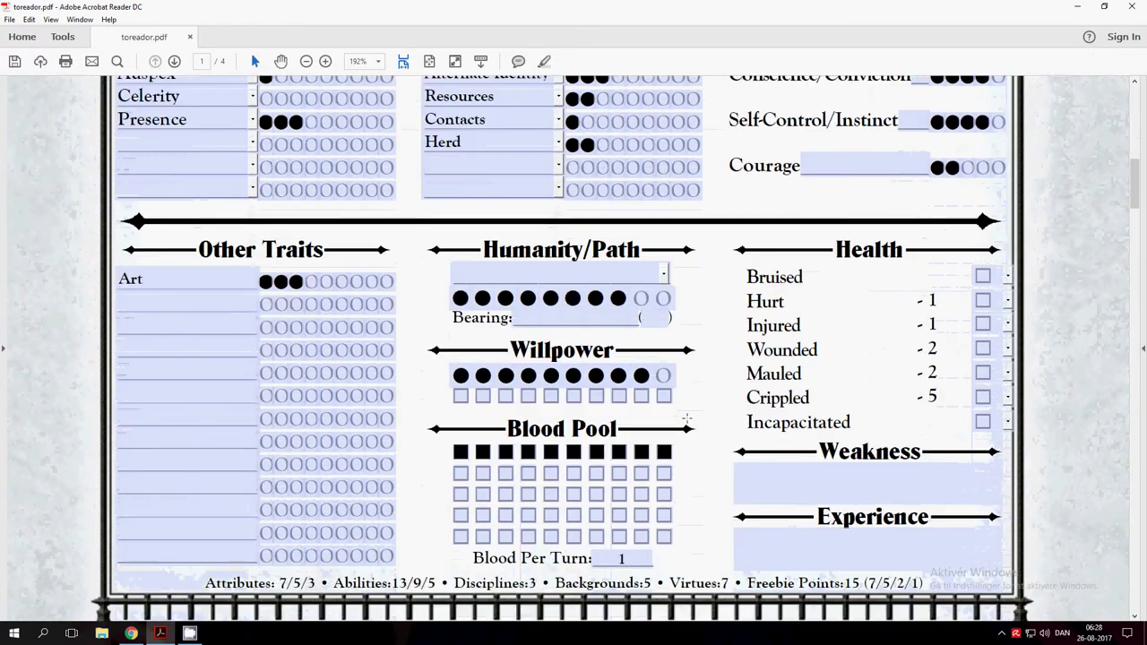
pyautogui.scroll(-12, 687, 418)
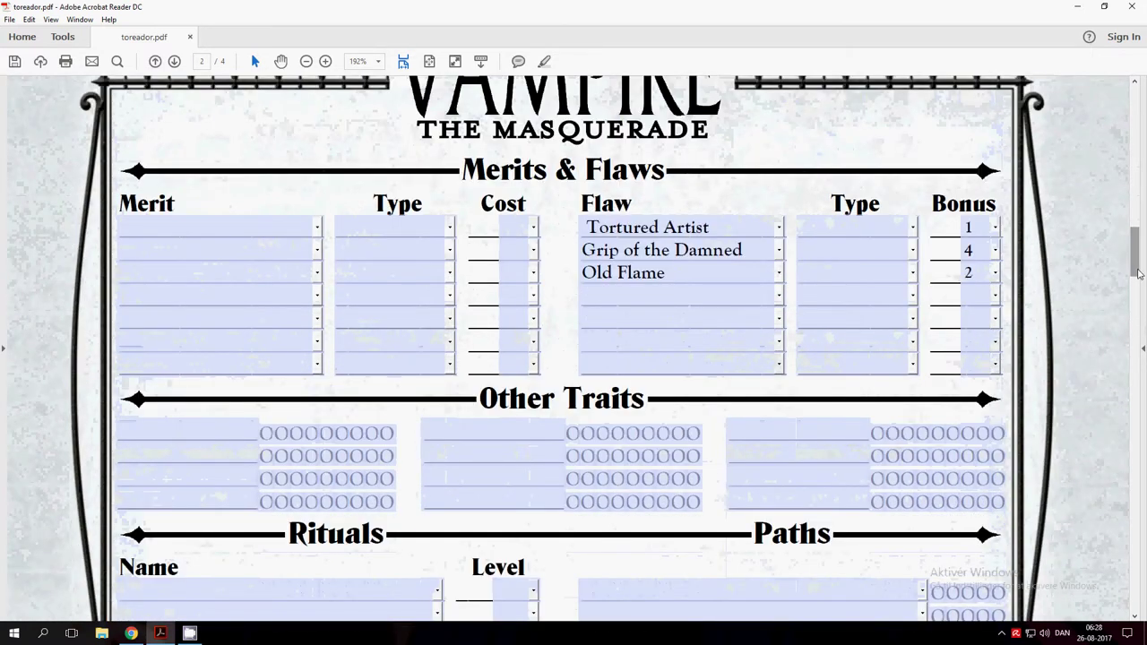
pyautogui.moveTo(1138, 272); pyautogui.dragTo(1144, 415)
pyautogui.click(676, 196)
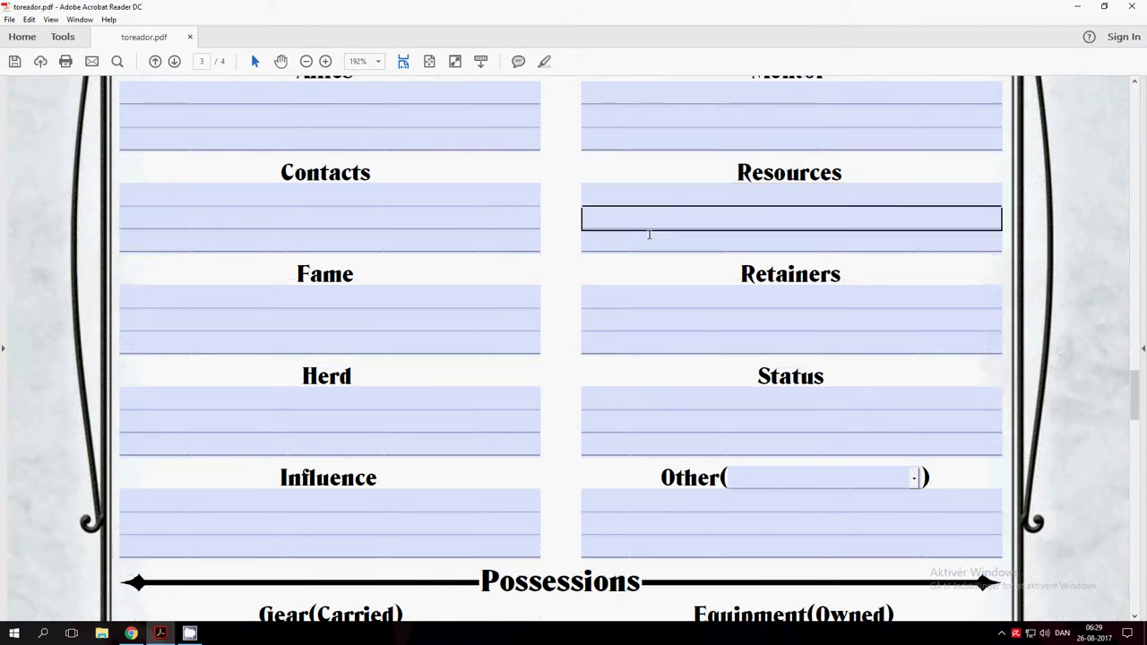
pyautogui.click(469, 392)
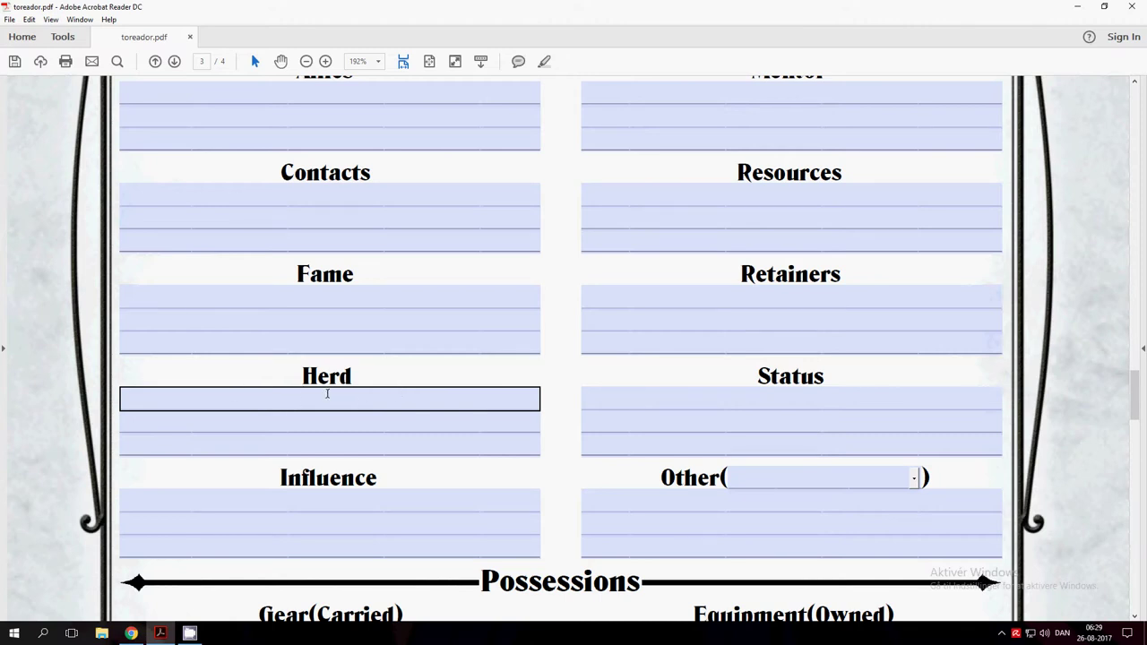
# - Look over the expanded background, Blood Bonds and Havens fields on page 3 and the Description section on page 4
pyautogui.scroll(1, 326, 395)
pyautogui.click(284, 242)
pyautogui.click(232, 219)
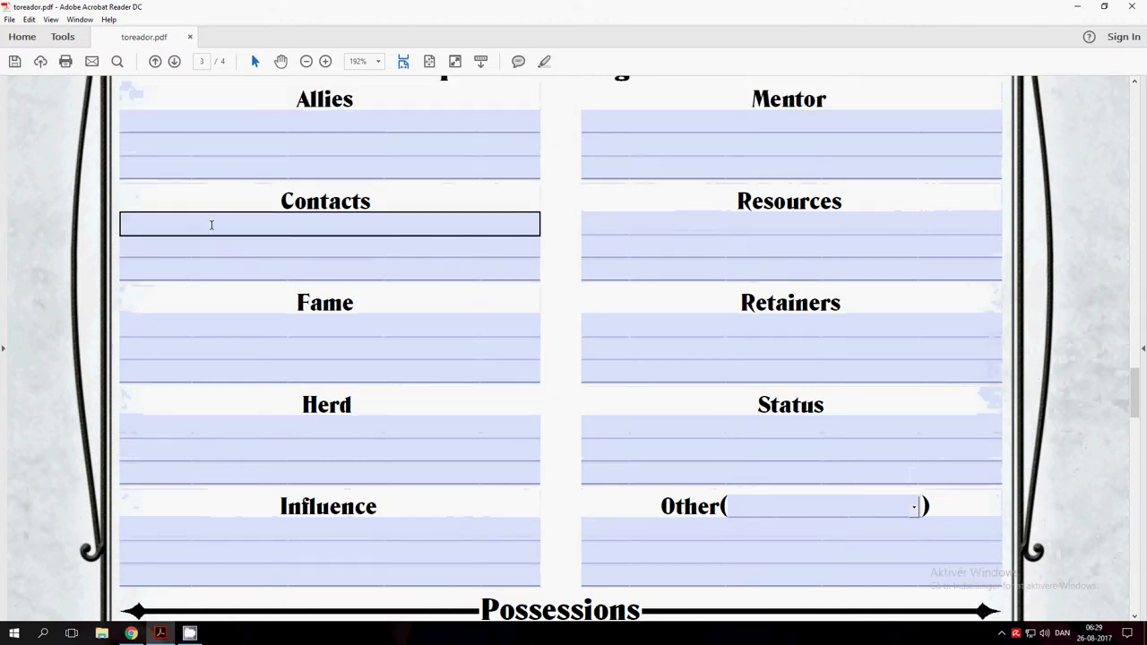
pyautogui.click(553, 337)
pyautogui.scroll(-6, 555, 346)
pyautogui.scroll(-20, 555, 354)
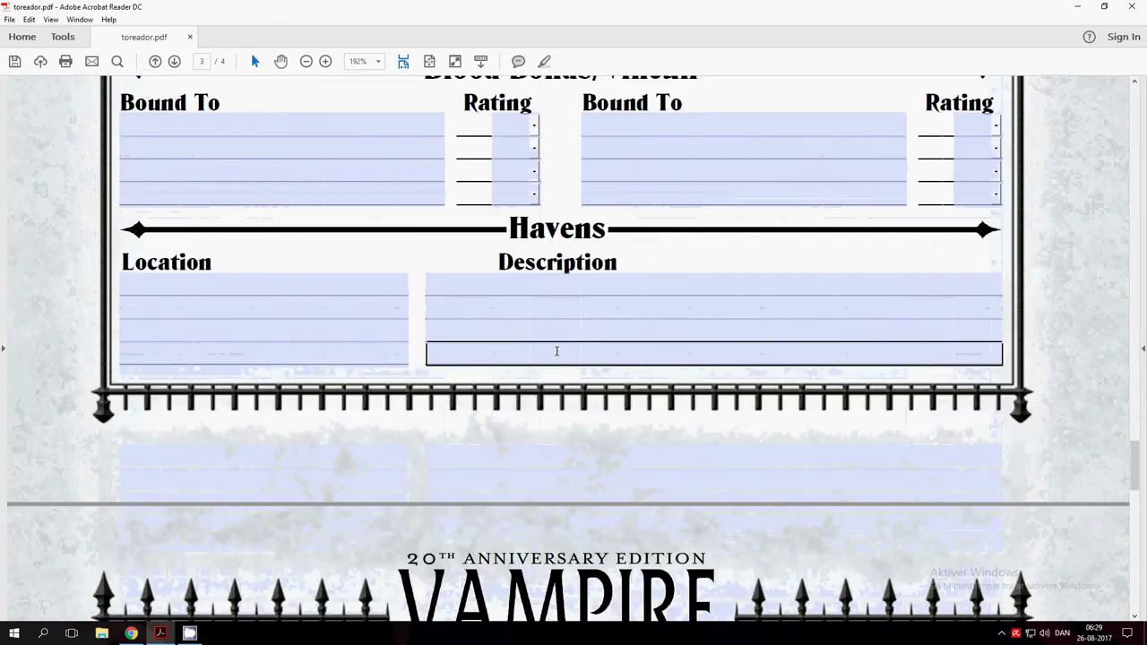
pyautogui.scroll(-1, 718, 467)
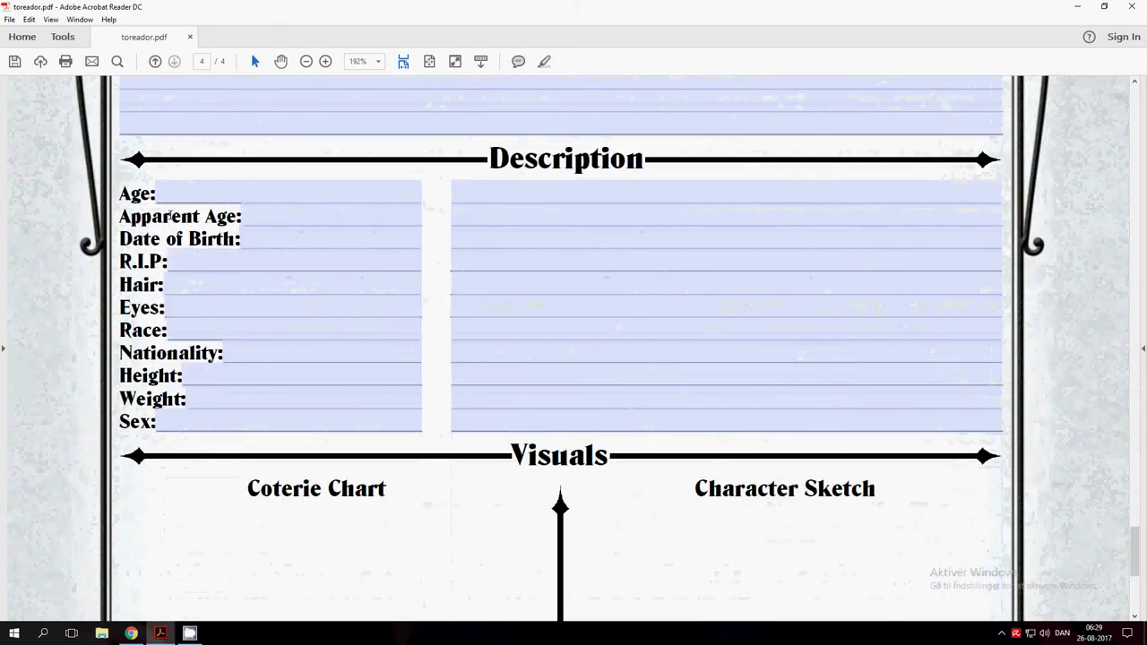
pyautogui.click(188, 254)
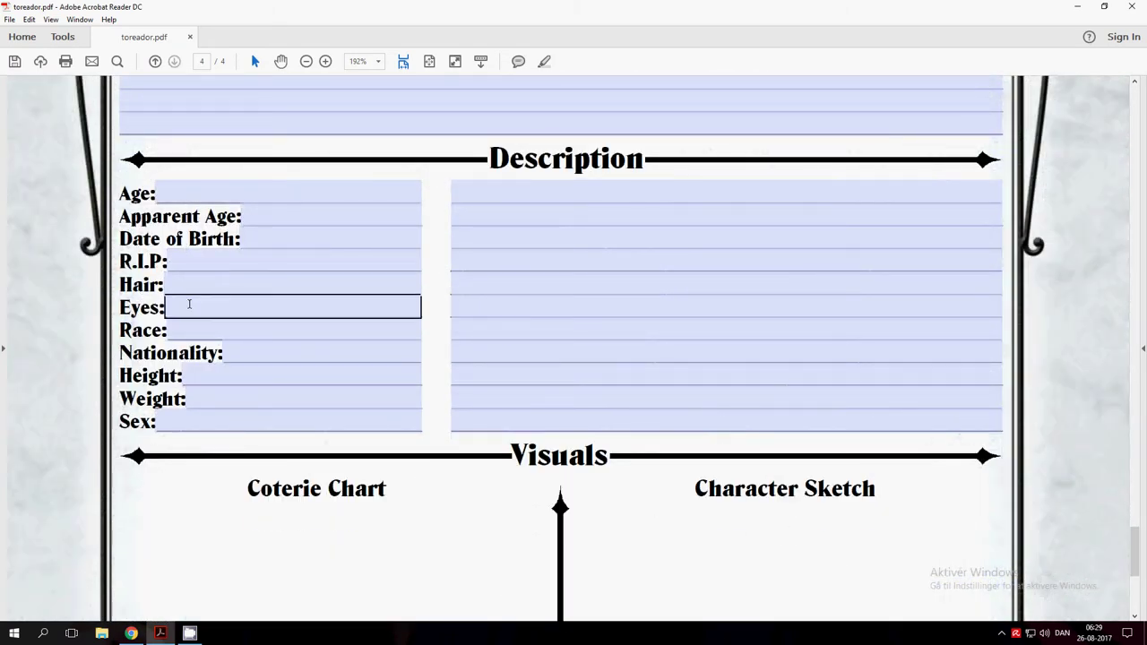
# - Enter the player's first name in the Player field of the page 1 header
pyautogui.moveTo(1135, 552); pyautogui.dragTo(1136, 85)
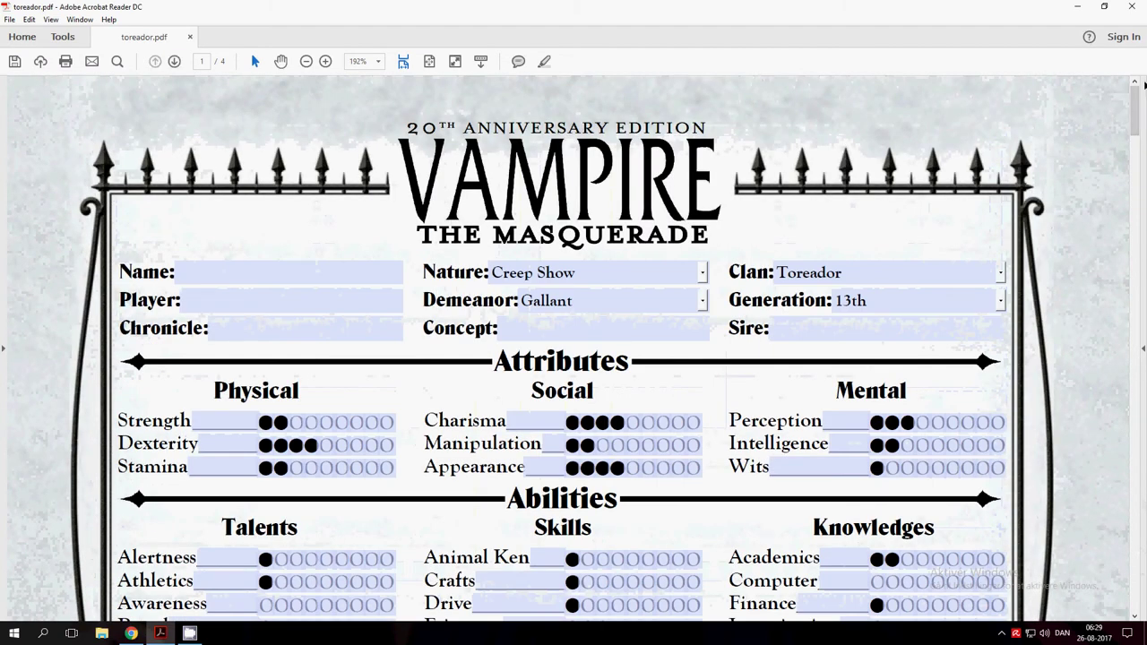
pyautogui.scroll(-4, 816, 289)
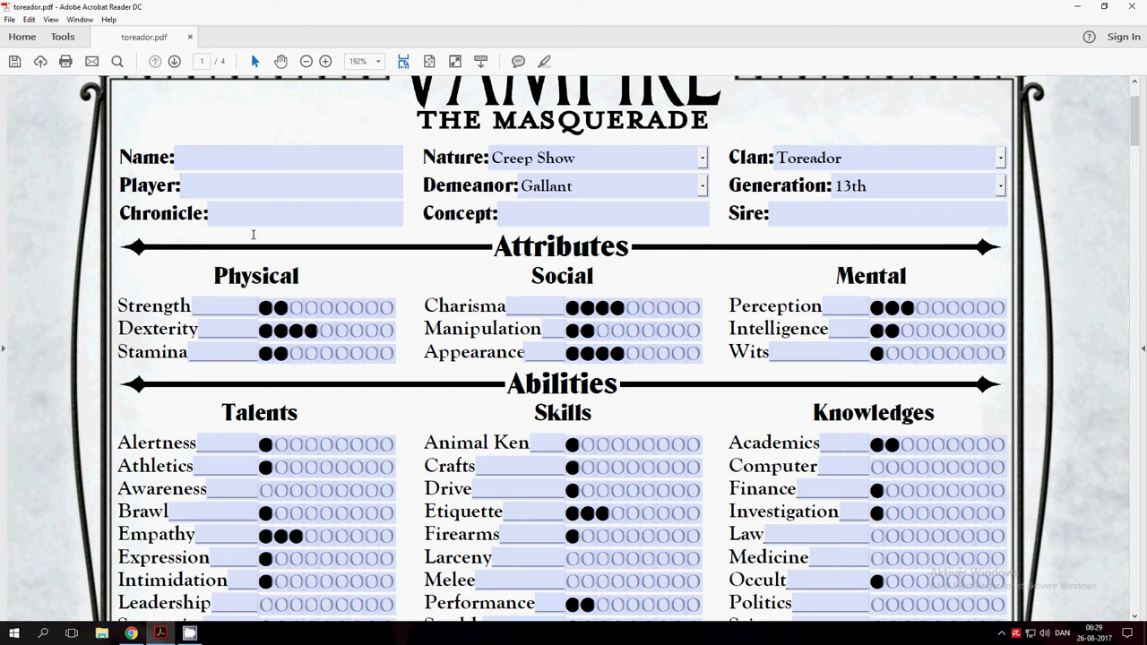
pyautogui.click(235, 175)
pyautogui.click(224, 159)
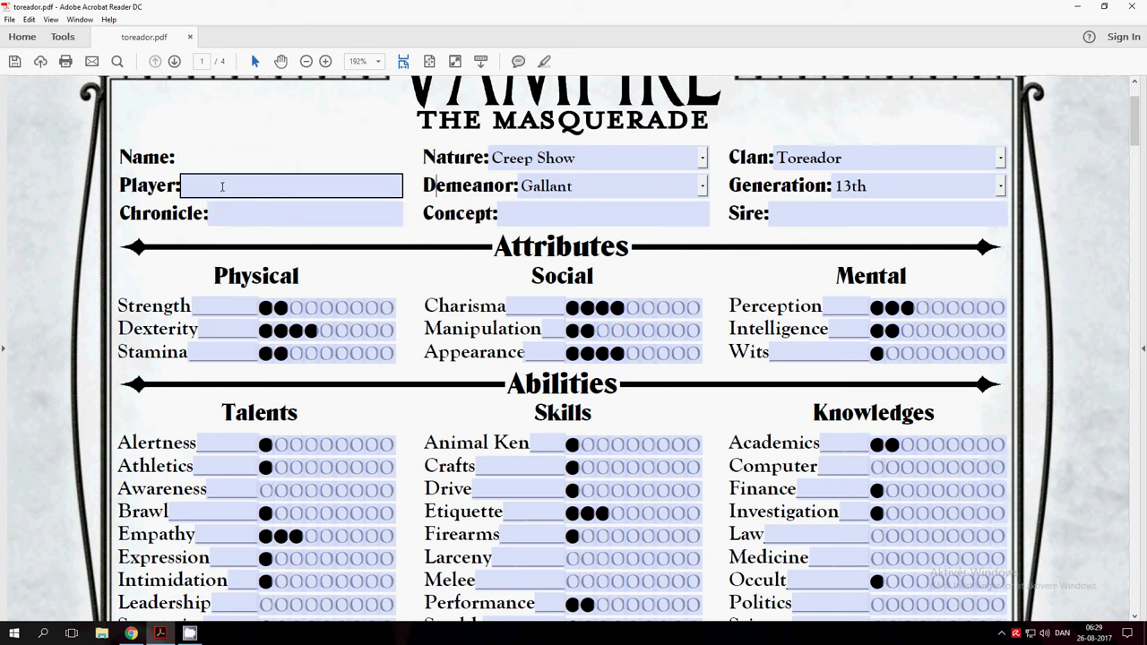
pyautogui.click(222, 187)
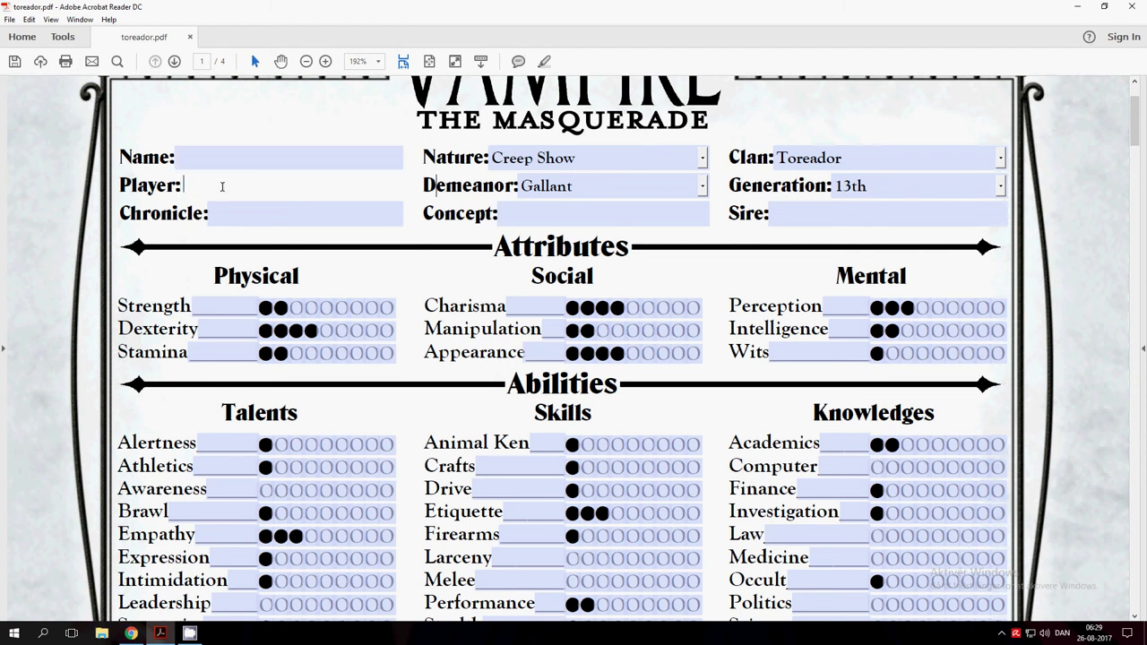
pyautogui.write('magnus')
pyautogui.click(256, 208)
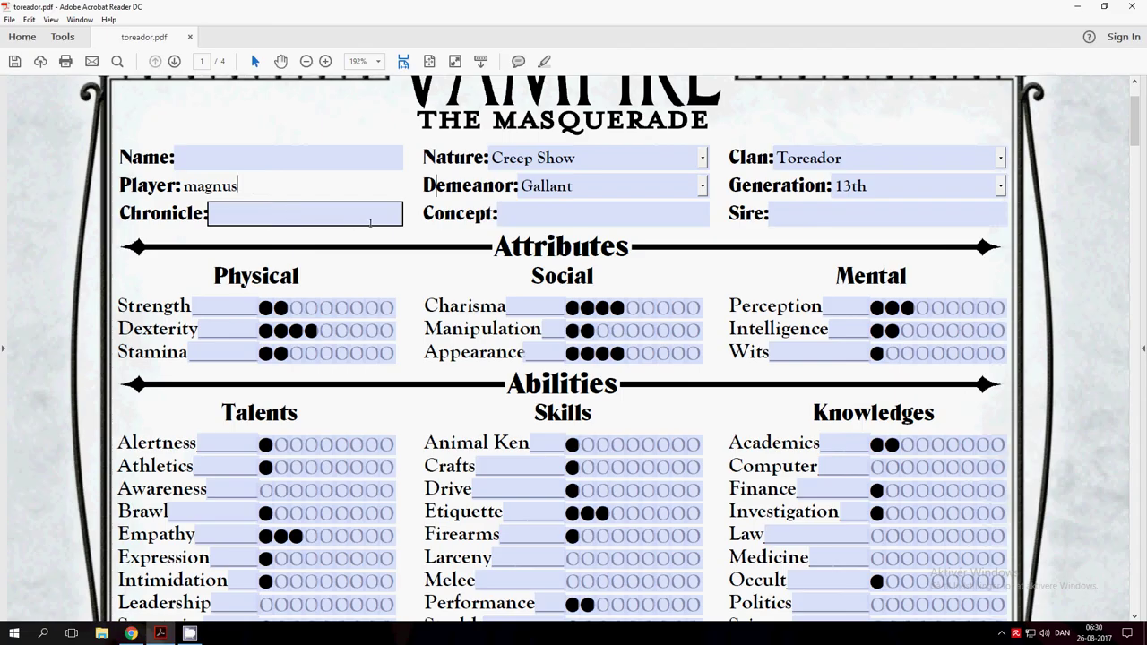